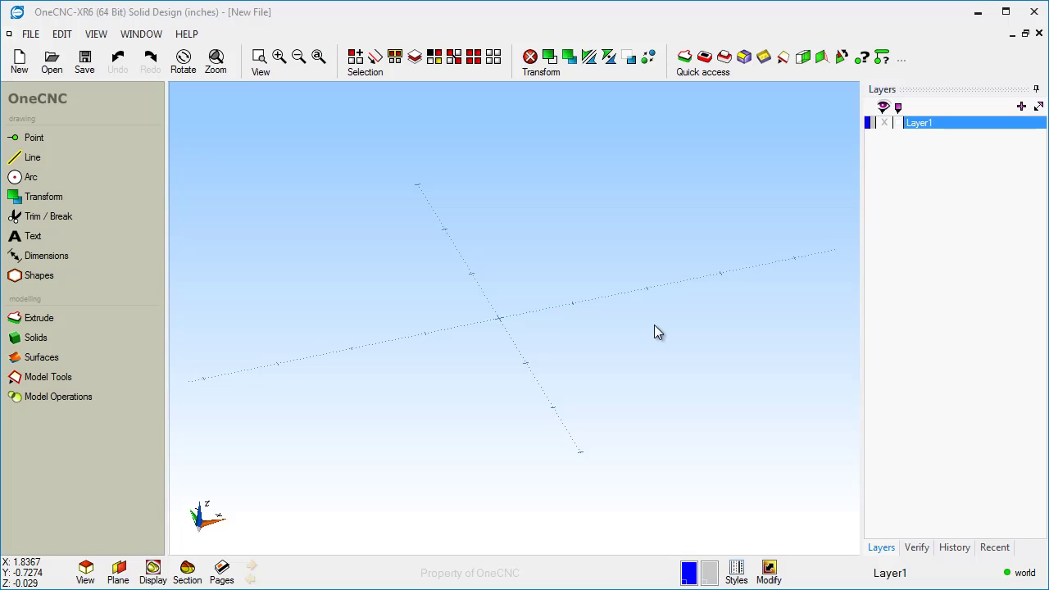
# Switch to the 3D top view and draw a line from the origin to X 5, Y 0.
pyautogui.rightClick(654, 324)
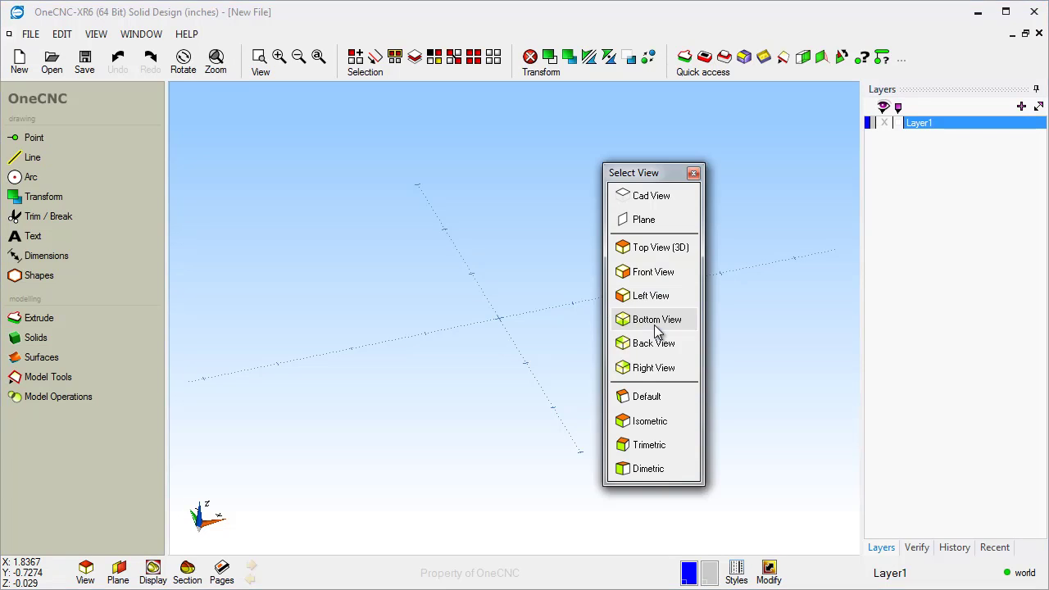
pyautogui.click(647, 251)
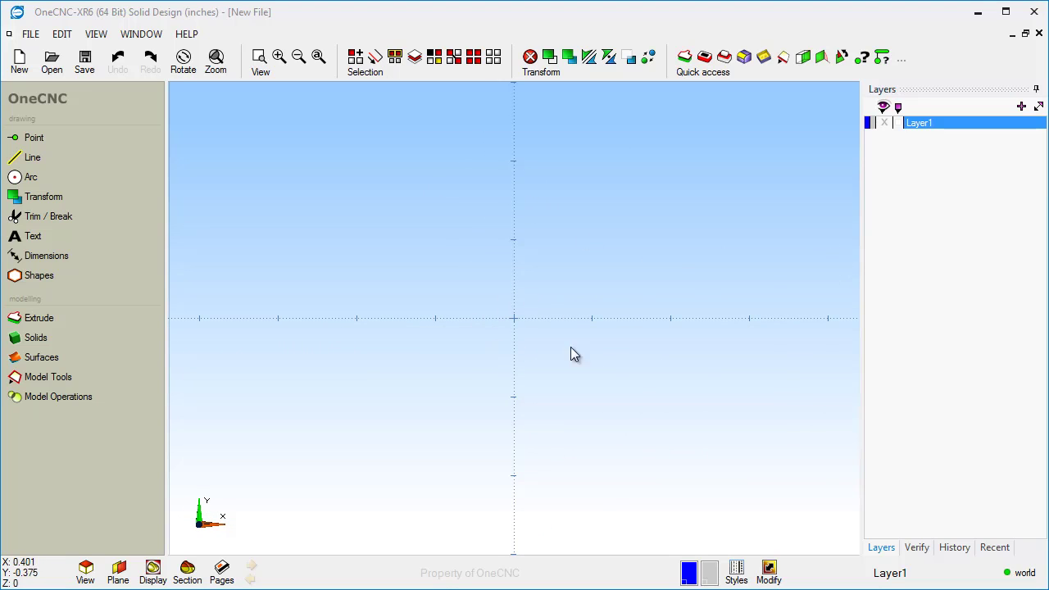
pyautogui.moveTo(549, 383); pyautogui.dragTo(265, 194, button='middle')
pyautogui.click(38, 161)
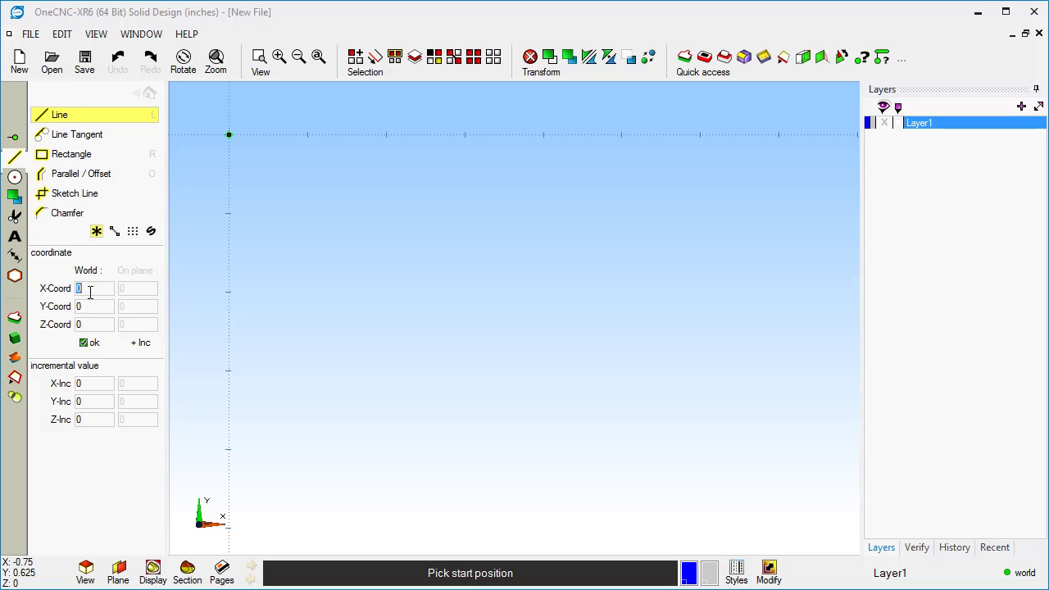
pyautogui.press('Return')
pyautogui.press('Return')
pyautogui.press('Return')
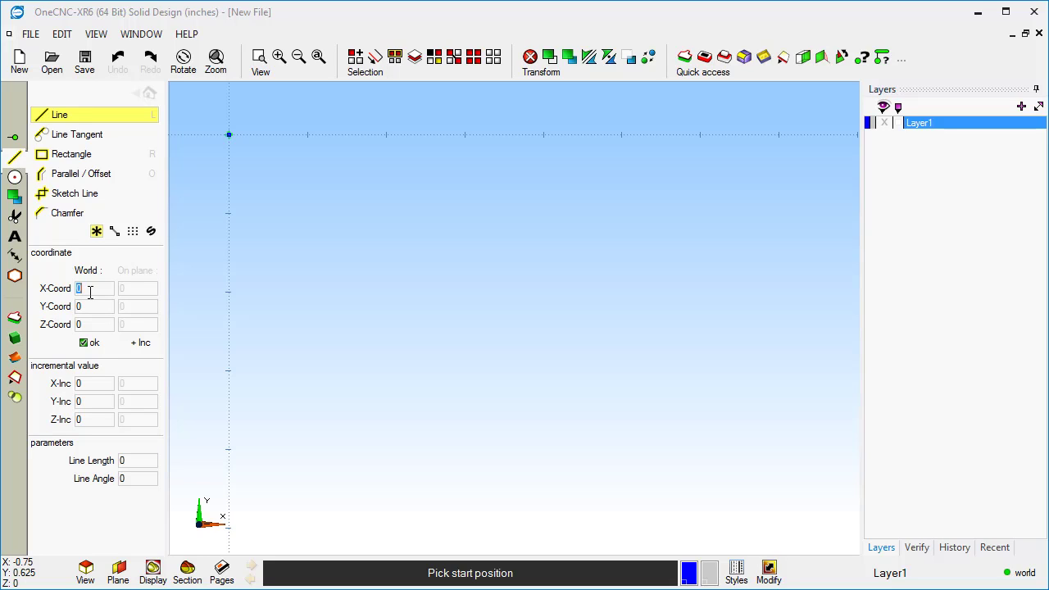
pyautogui.write('5')
pyautogui.press('Return')
pyautogui.press('Return')
pyautogui.press('Return')
# Continue the outline with connected lines to X 5, Y -3 and on to X 3, Y -3.
pyautogui.press('Return')
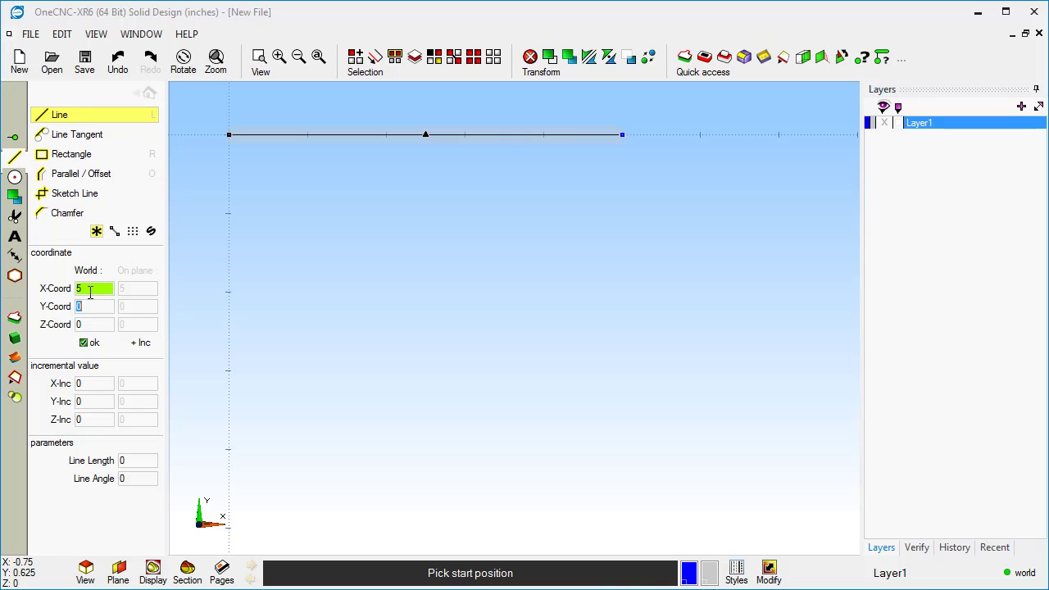
pyautogui.write('-3')
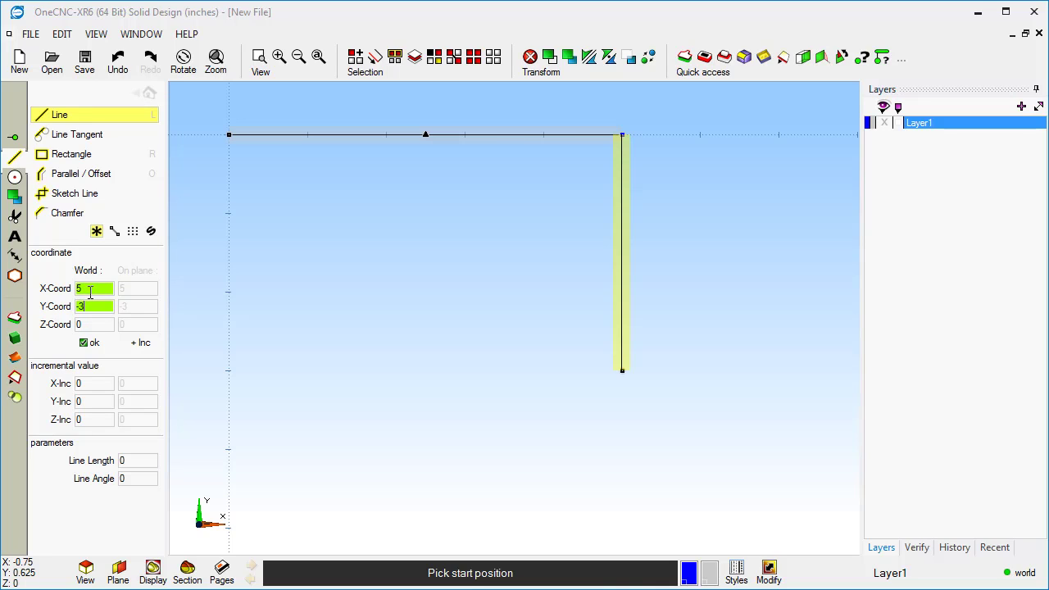
pyautogui.press('Return')
pyautogui.press('Return')
pyautogui.press('Return')
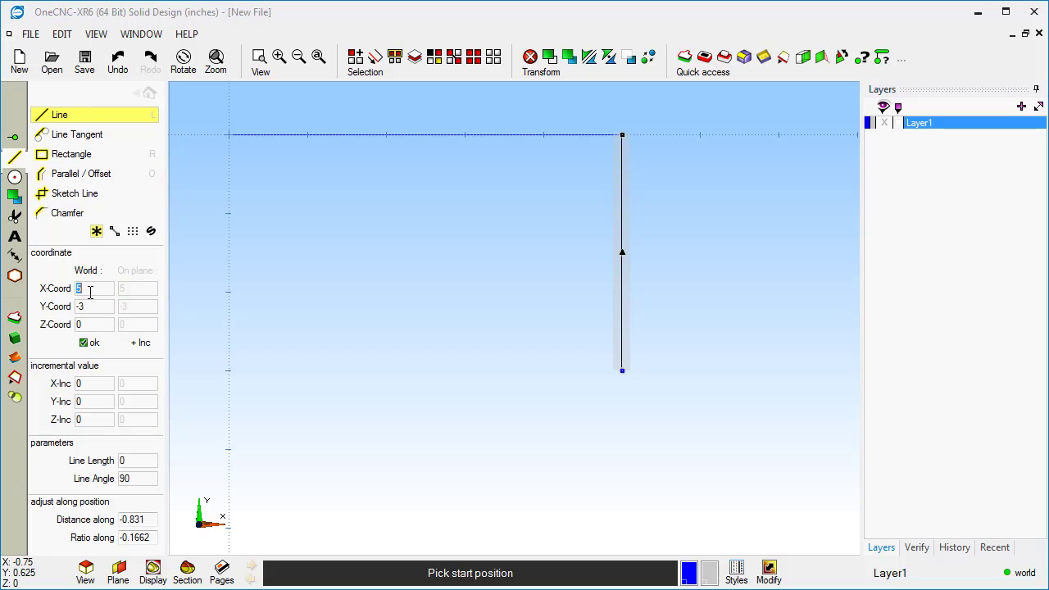
pyautogui.write('3')
pyautogui.press('Return')
pyautogui.press('Return')
pyautogui.press('Return')
# Continue the outline with connected lines to X 3, Y -5 and on to X 0, Y -5.
pyautogui.press('Return')
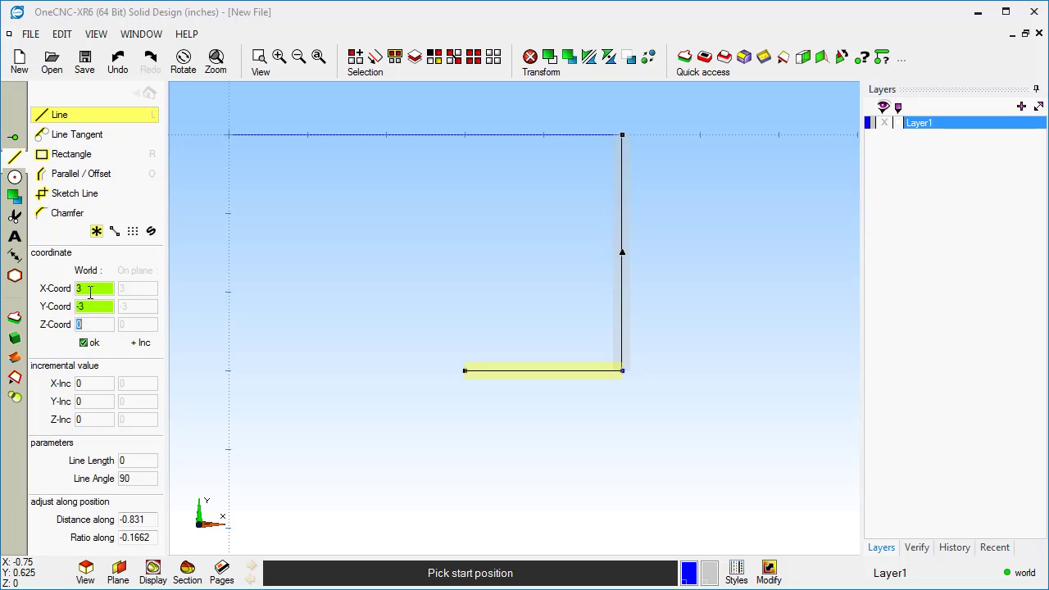
pyautogui.write('-5')
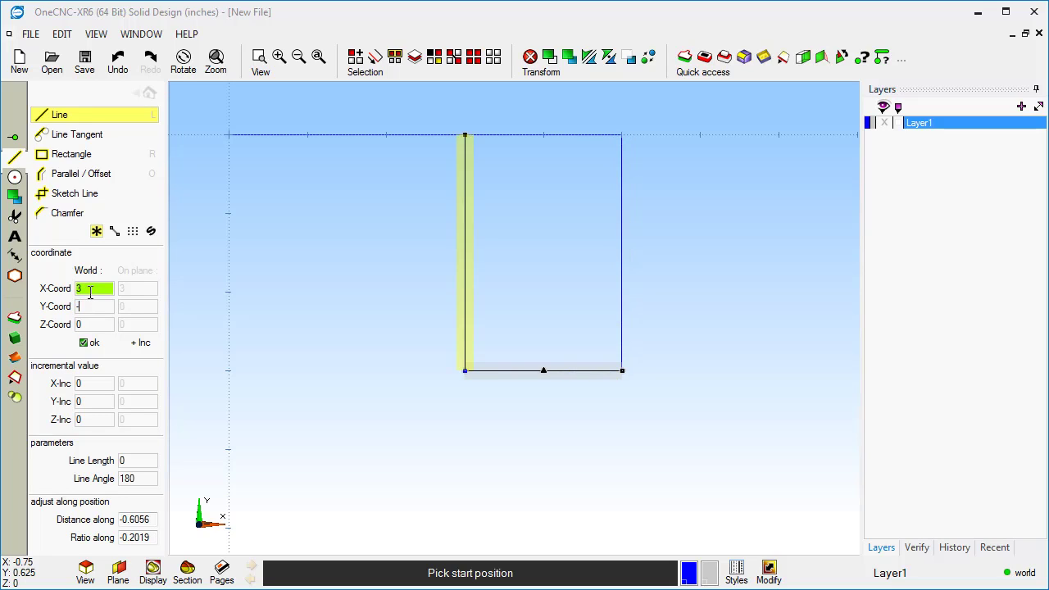
pyautogui.press('Return')
pyautogui.press('Return')
pyautogui.press('Return')
pyautogui.write('0')
pyautogui.press('Return')
pyautogui.press('Return')
pyautogui.press('Return')
# Close the outline with a line back to X 0, Y 0 and end the line command.
pyautogui.press('Return')
pyautogui.write('0')
pyautogui.press('Return')
pyautogui.press('Return')
pyautogui.press('Return')
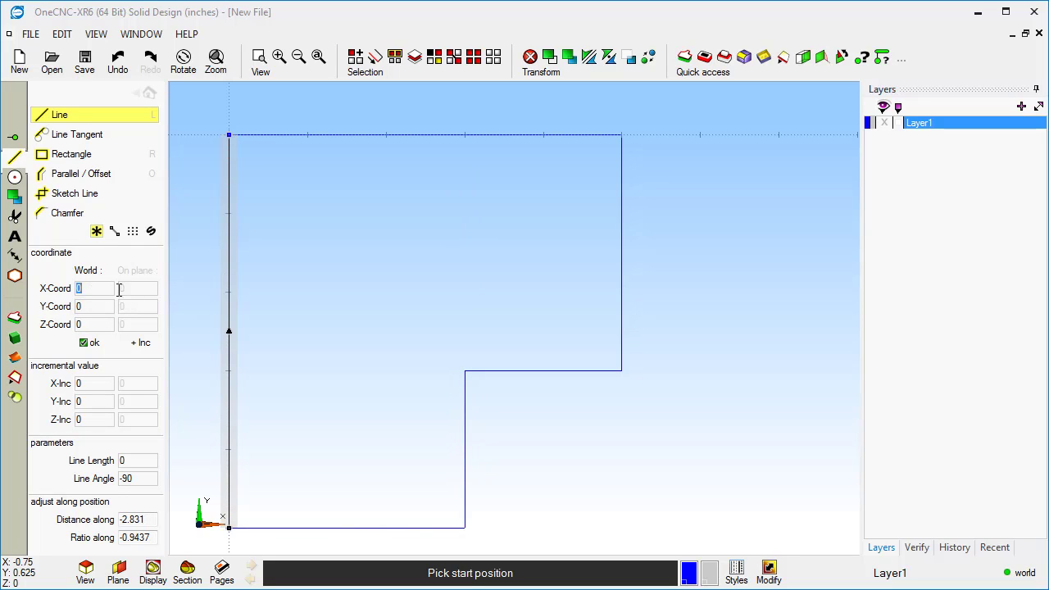
pyautogui.rightClick(330, 288)
# Chamfer the outline's corner at the origin with a chamfer distance of 1.
pyautogui.moveTo(330, 288); pyautogui.dragTo(427, 285, button='middle')
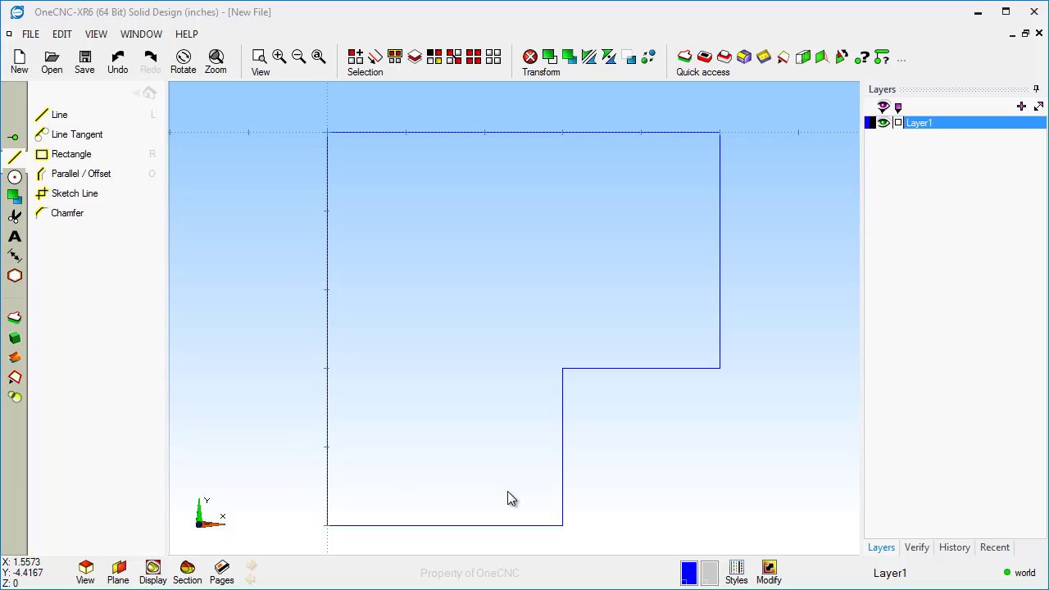
pyautogui.click(14, 217)
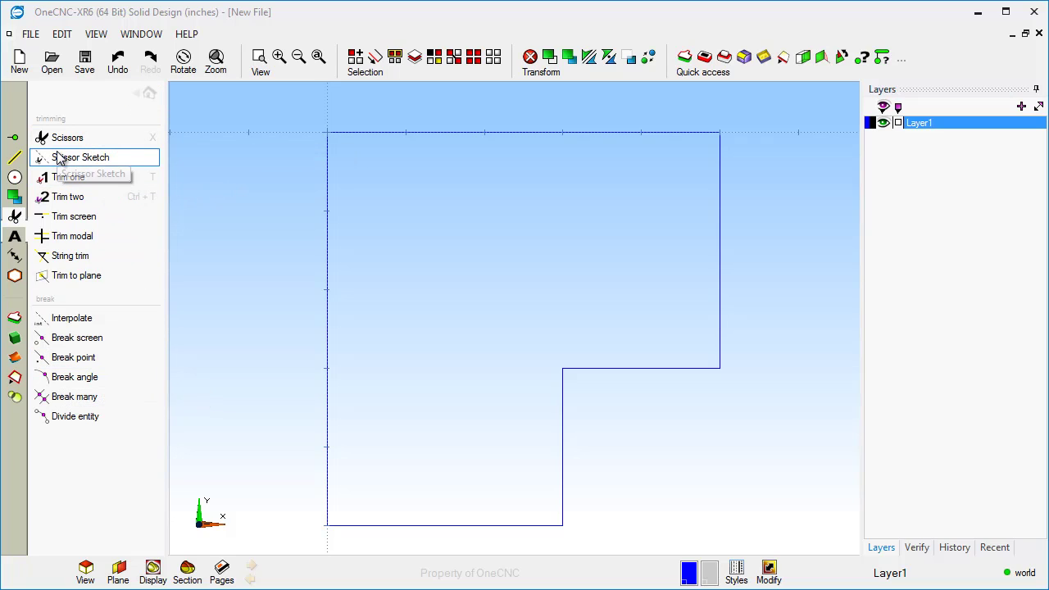
pyautogui.click(15, 159)
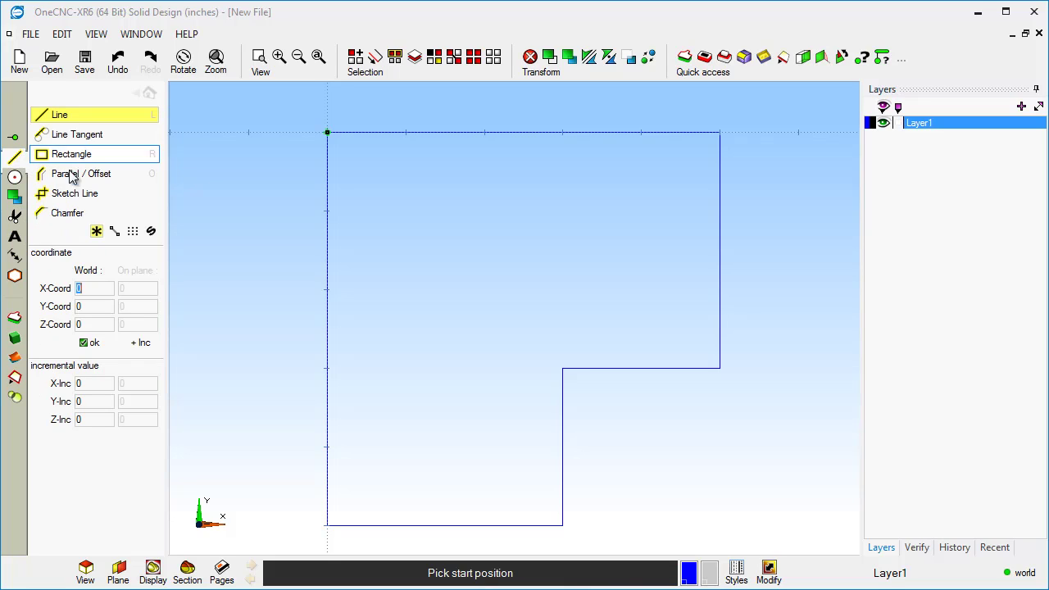
pyautogui.click(70, 213)
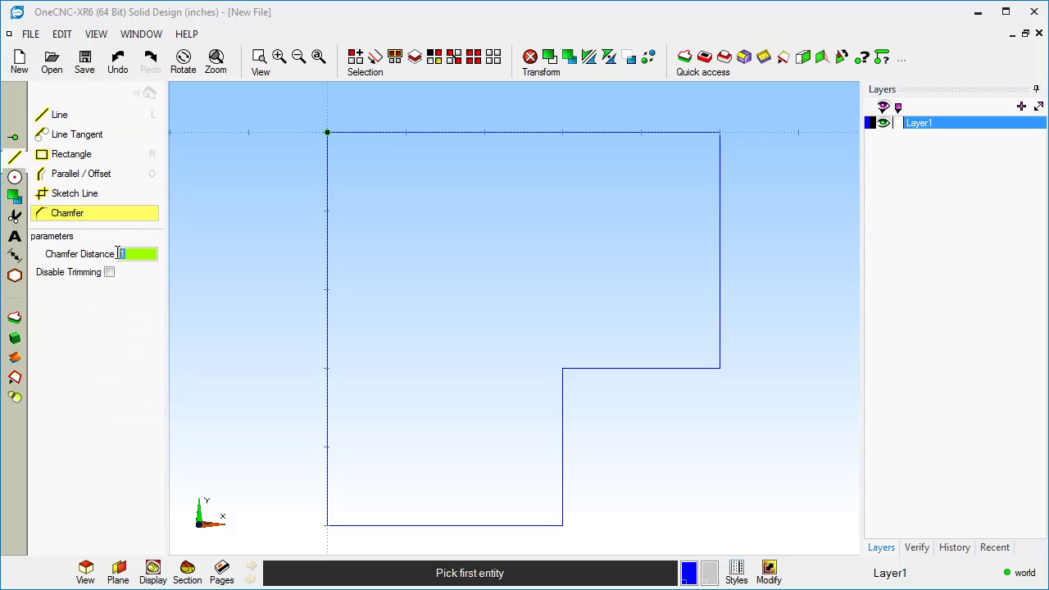
pyautogui.write('2')
pyautogui.click(513, 138)
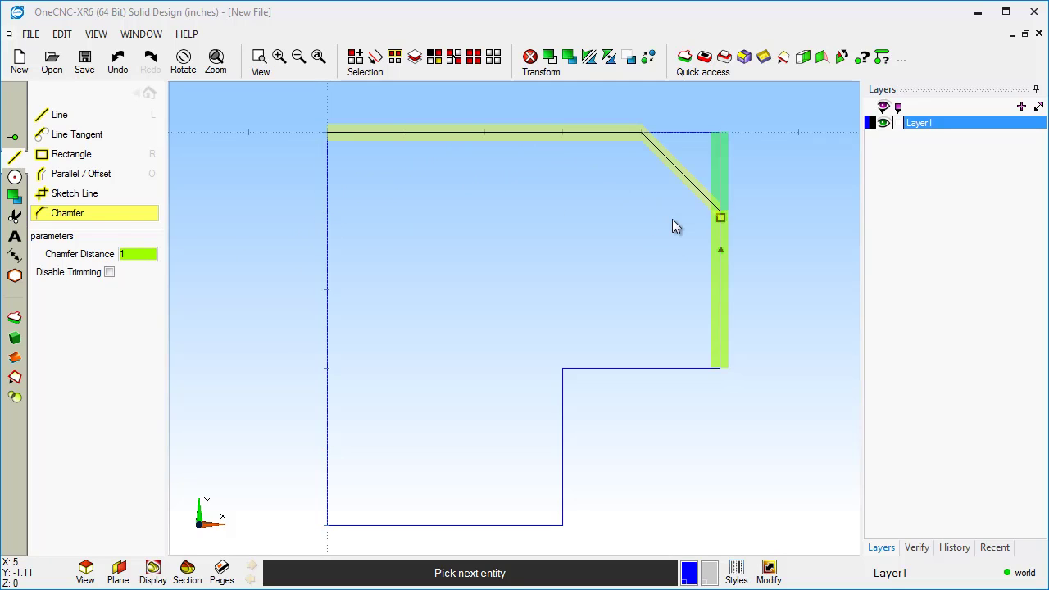
pyautogui.click(290, 219)
pyautogui.press('Escape')
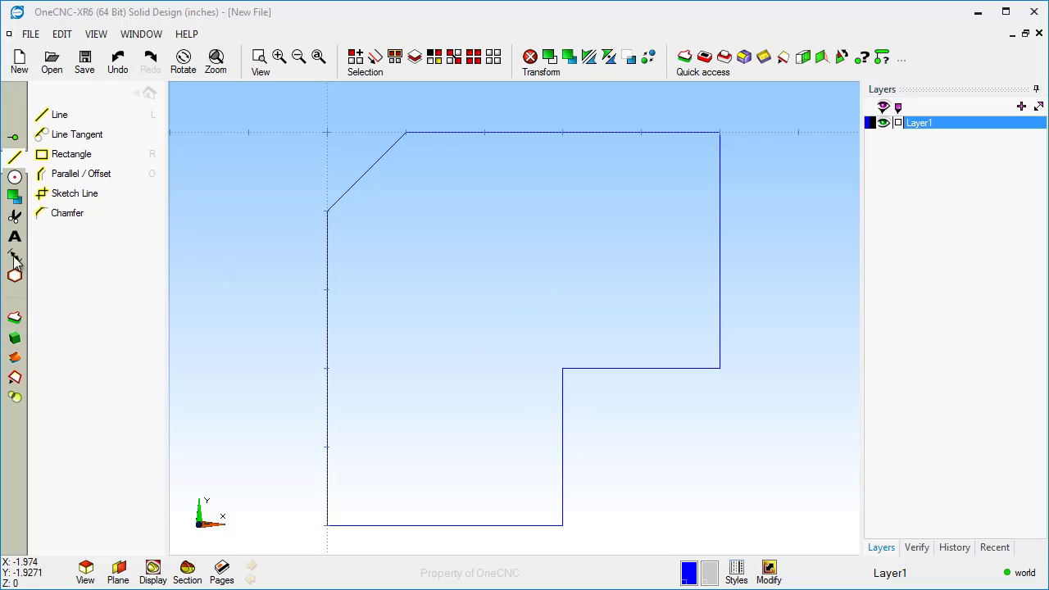
# Fillet the outline's inner step corner at X 3, Y -3 with a radius of 0.75.
pyautogui.click(17, 179)
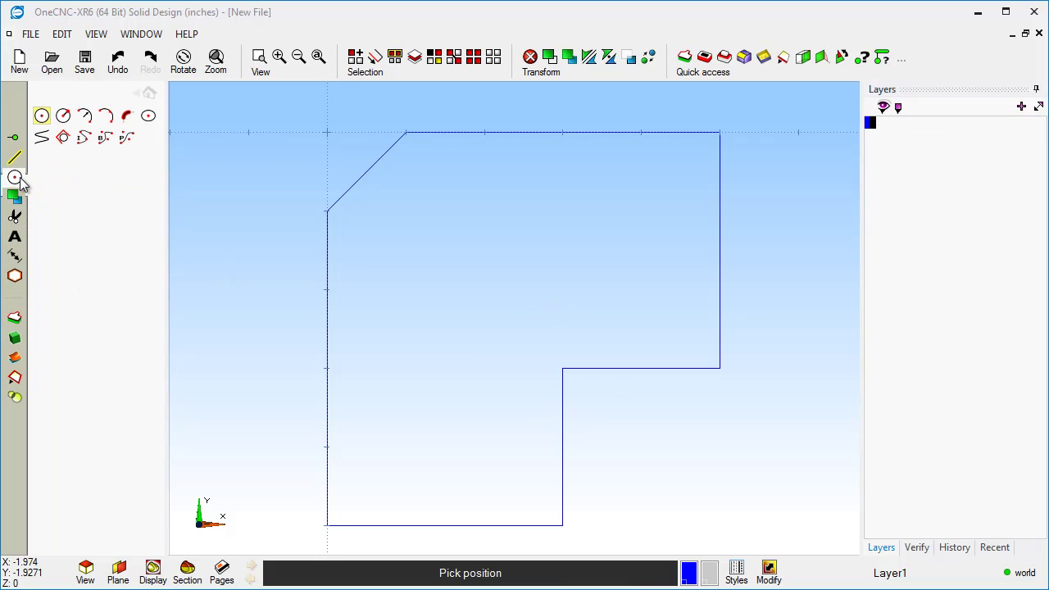
pyautogui.click(129, 118)
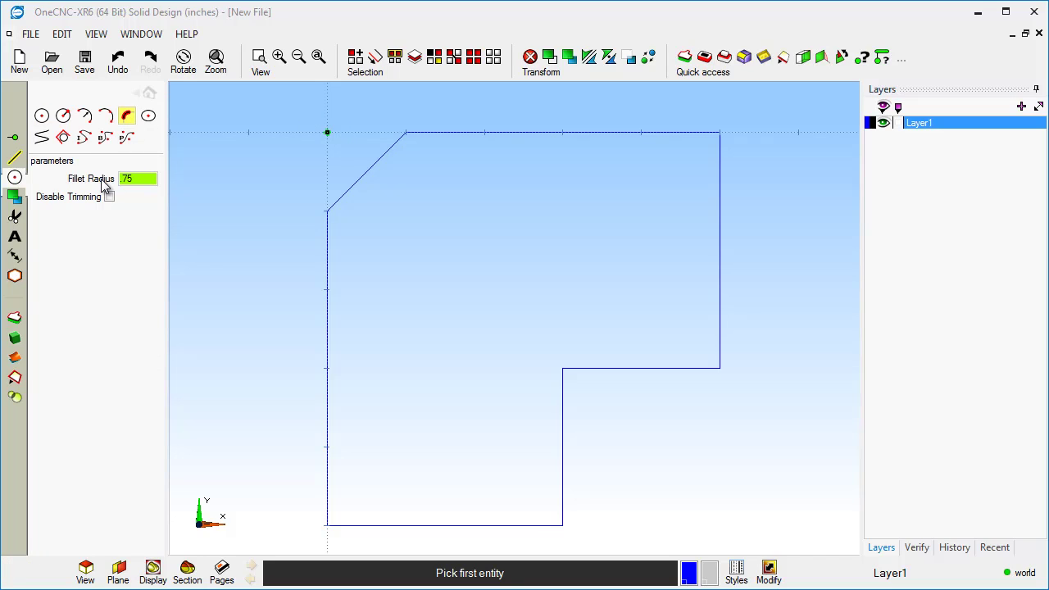
pyautogui.write('.75')
pyautogui.press('Return')
pyautogui.click(553, 437)
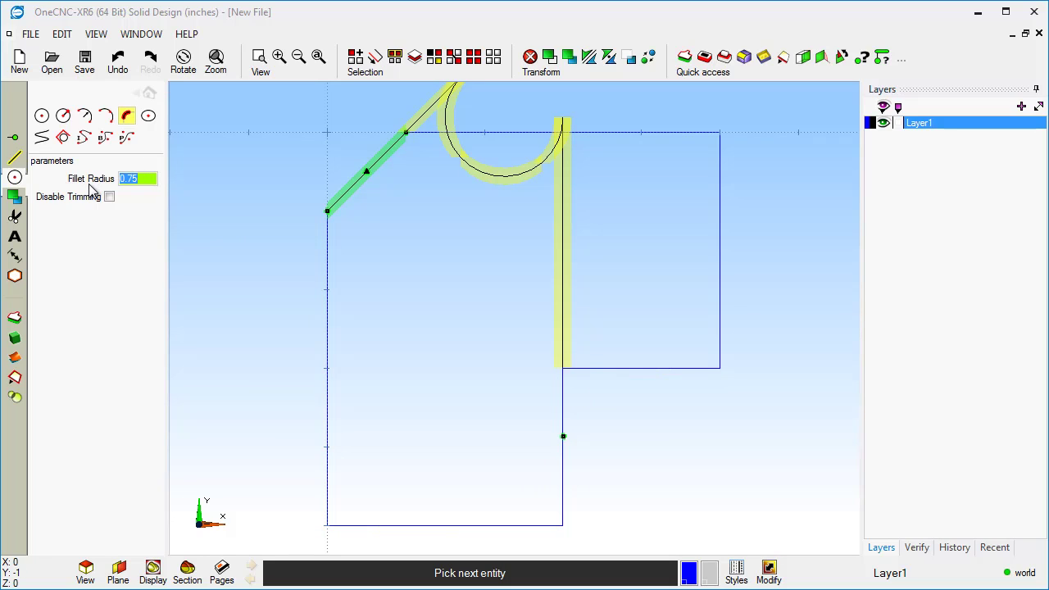
pyautogui.write('0.5')
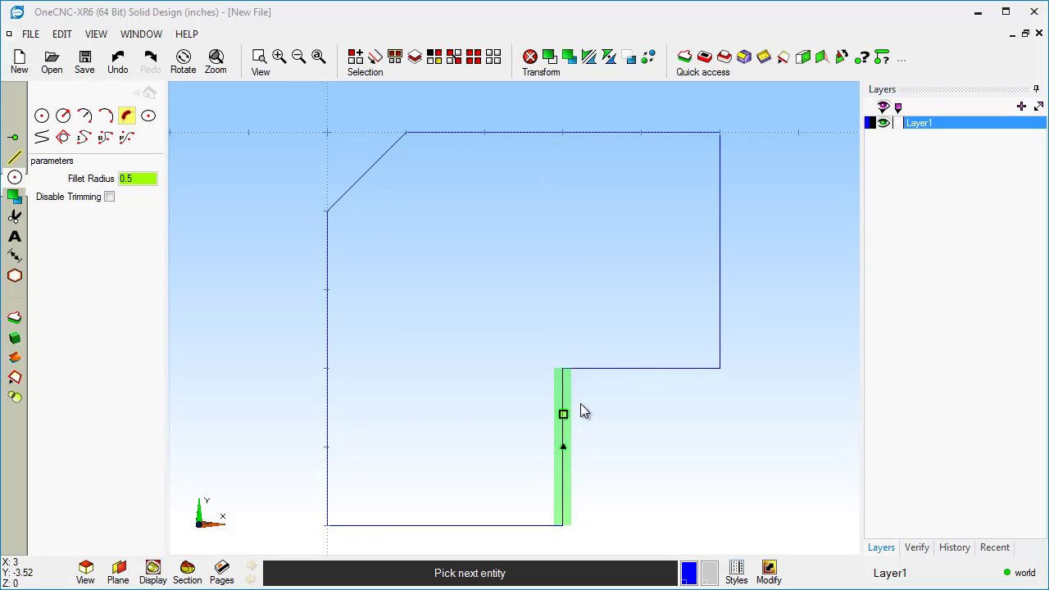
pyautogui.click(580, 410)
pyautogui.click(625, 368)
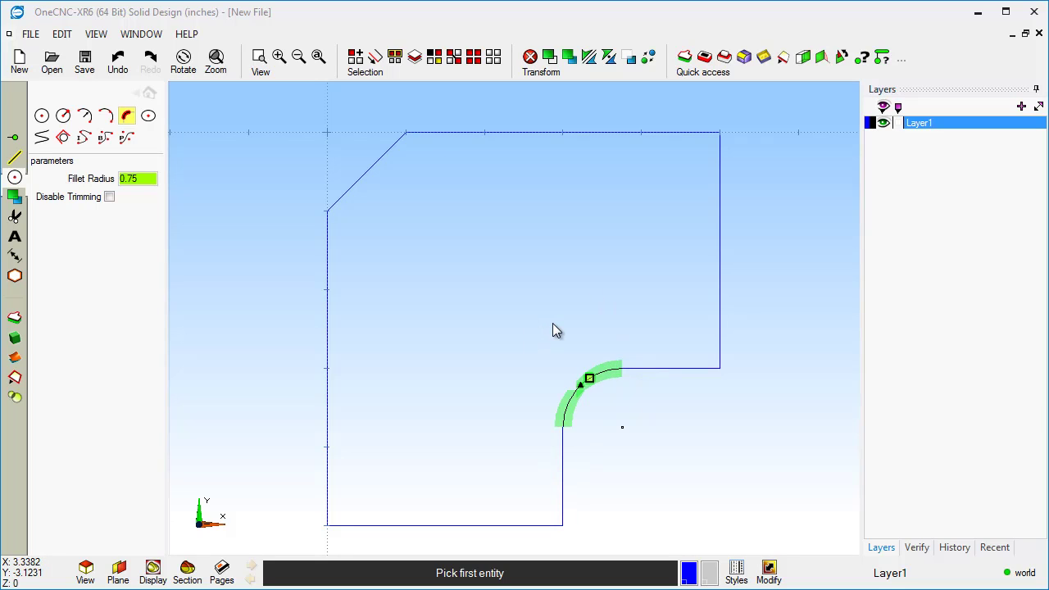
pyautogui.press('Escape')
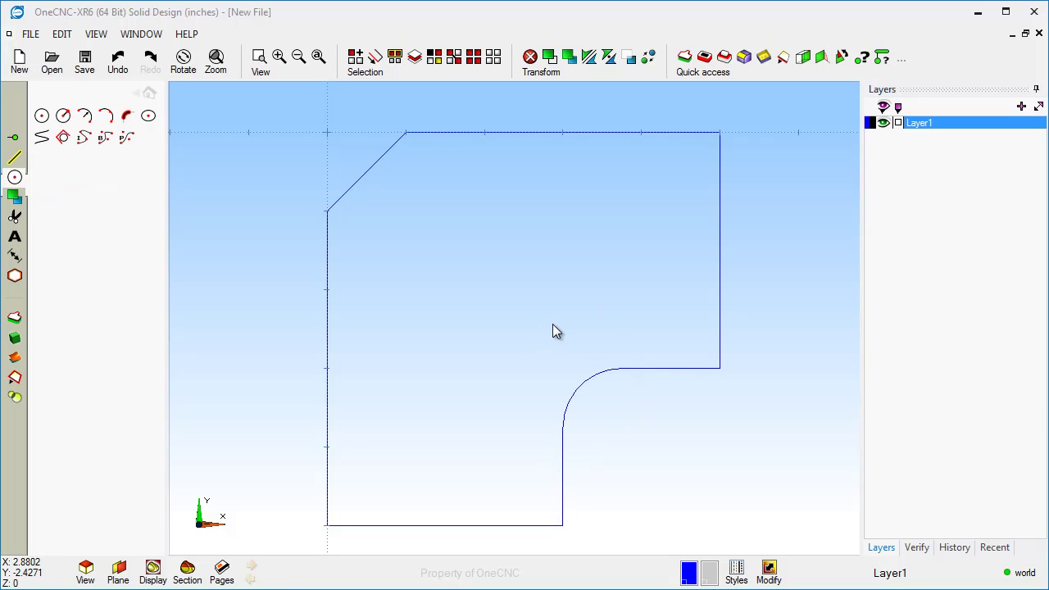
# Draw a circle of diameter 1.5 centred at X 1.5, Y -1.5 inside the outline.
pyautogui.click(41, 115)
pyautogui.moveTo(138, 383); pyautogui.dragTo(99, 392)
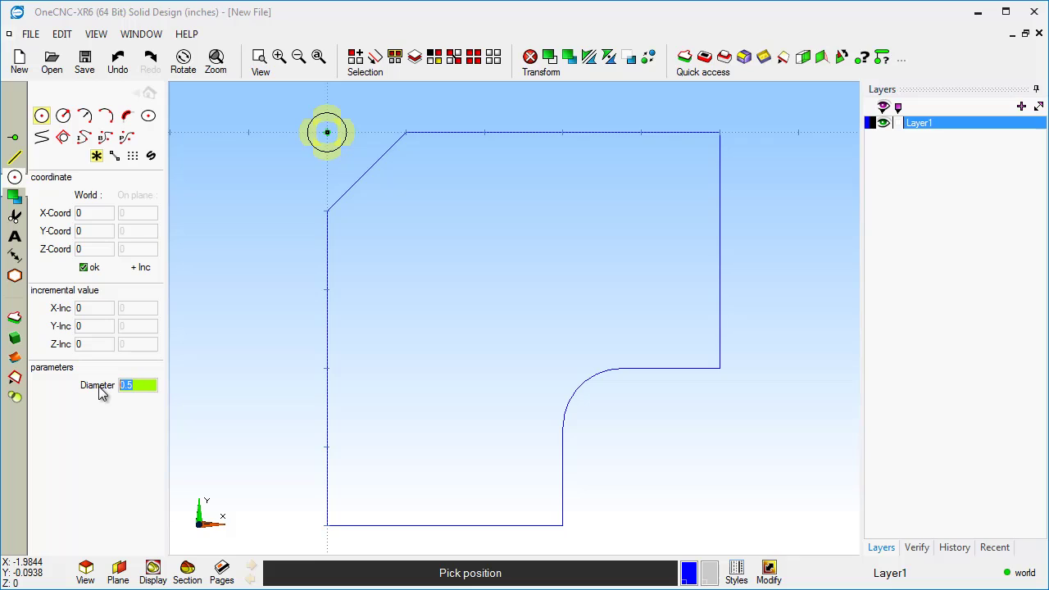
pyautogui.write('1.5')
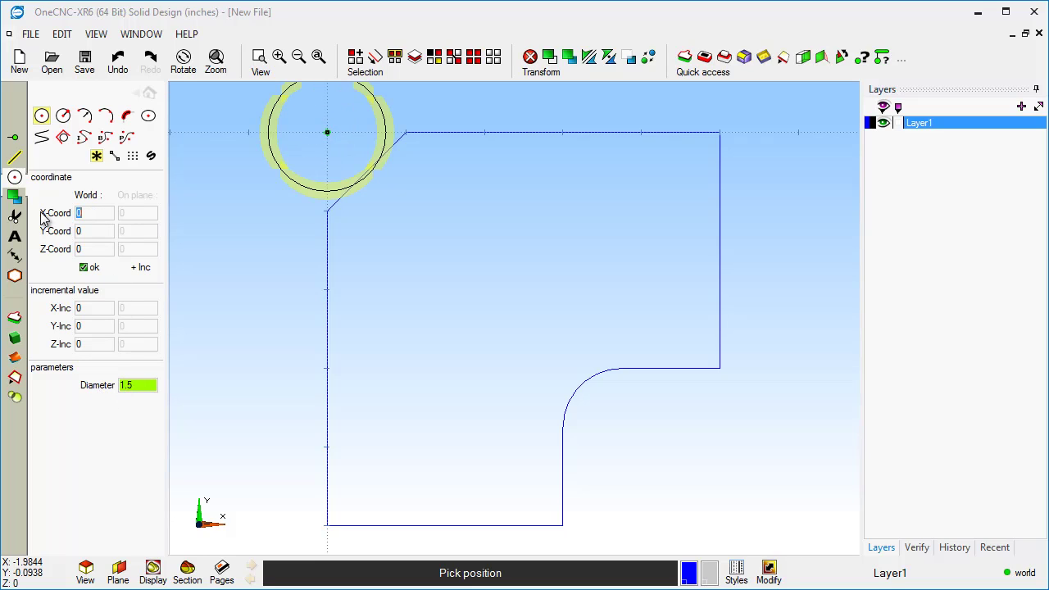
pyautogui.write('1.5')
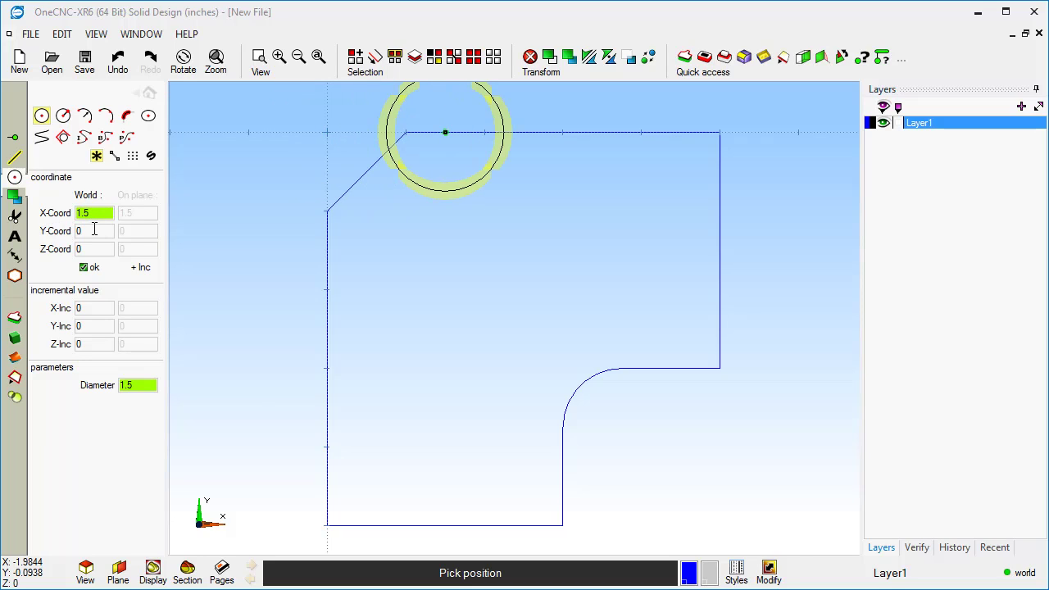
pyautogui.press('Tab')
pyautogui.write('-1.5')
pyautogui.press('Return')
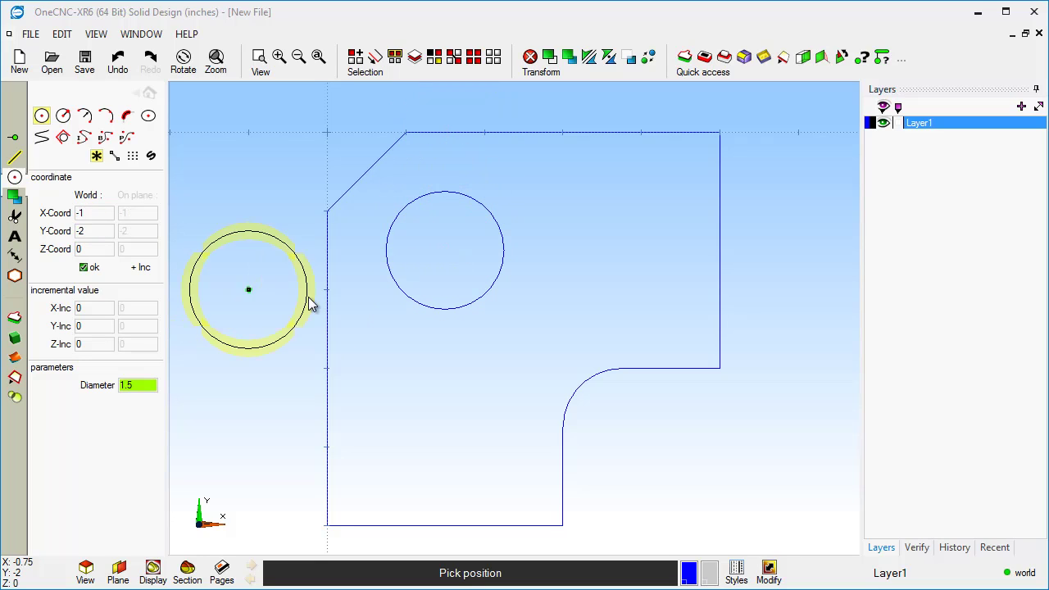
pyautogui.press('Escape')
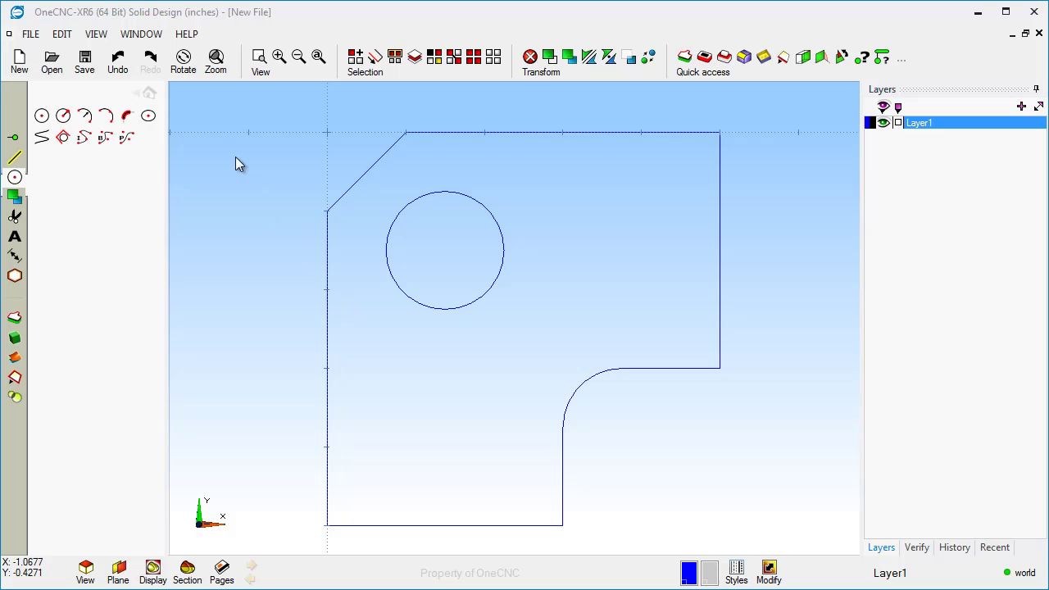
# Draw a right triangle of lines beside the outline from X 6, Y 0, about 0.875 wide and 1.75 high.
pyautogui.click(148, 92)
pyautogui.scroll(-1, 440, 300)
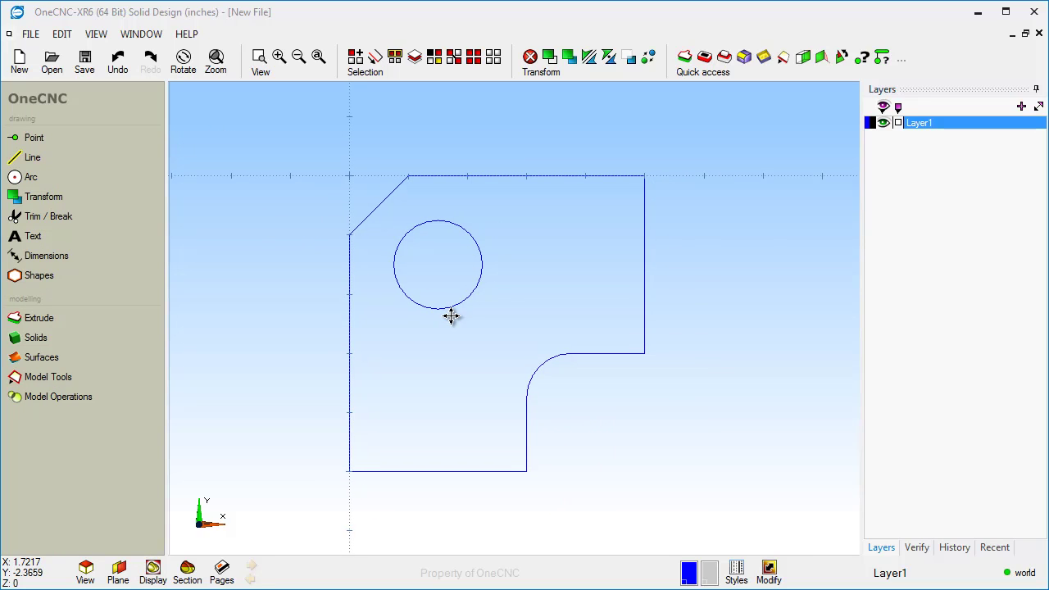
pyautogui.click(49, 157)
pyautogui.click(705, 180)
pyautogui.click(706, 279)
pyautogui.click(759, 279)
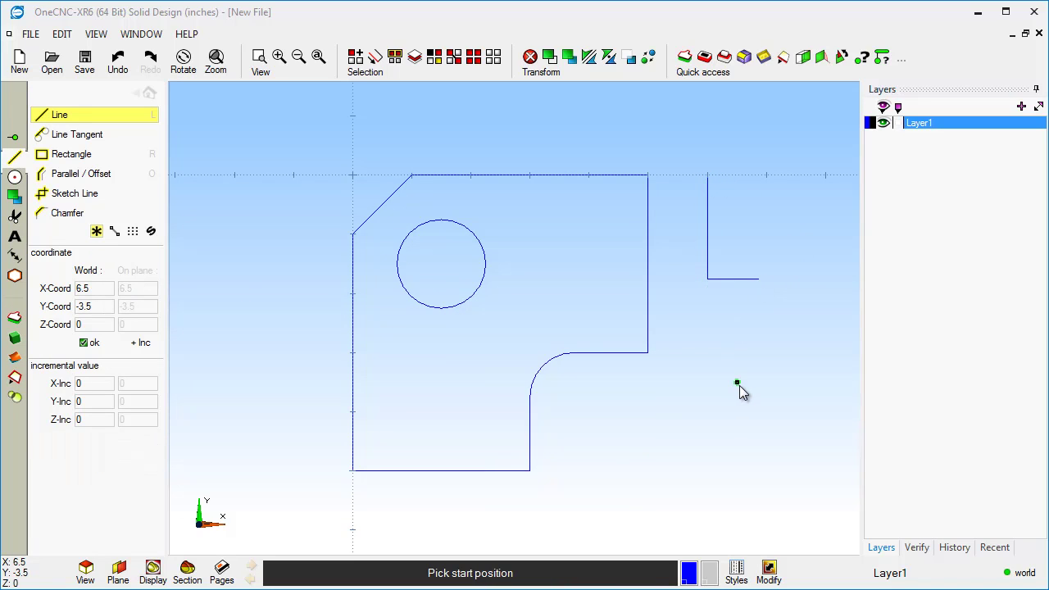
pyautogui.click(708, 175)
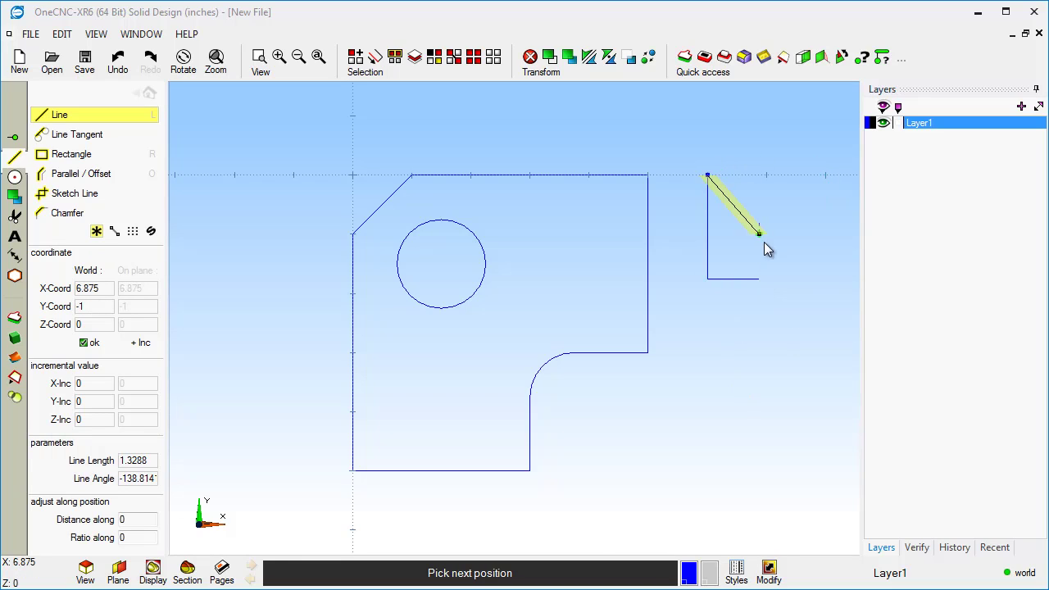
pyautogui.click(776, 298)
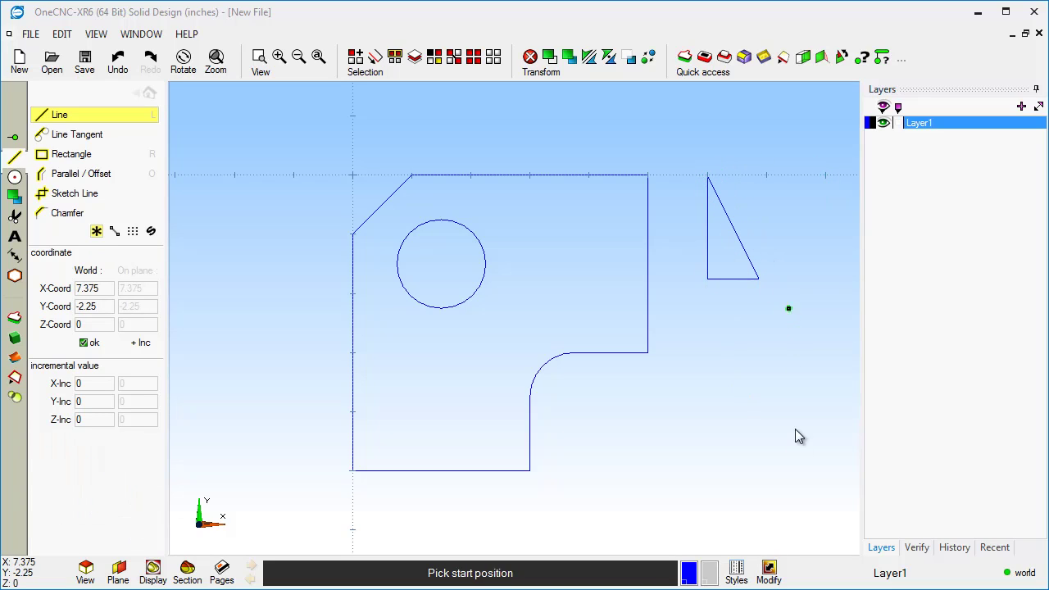
# Draw lines joining the midpoints of the outline's right edge and the triangle's vertical side, and the circle's centre to the fillet arc's midpoint.
pyautogui.click(650, 277)
pyautogui.click(707, 228)
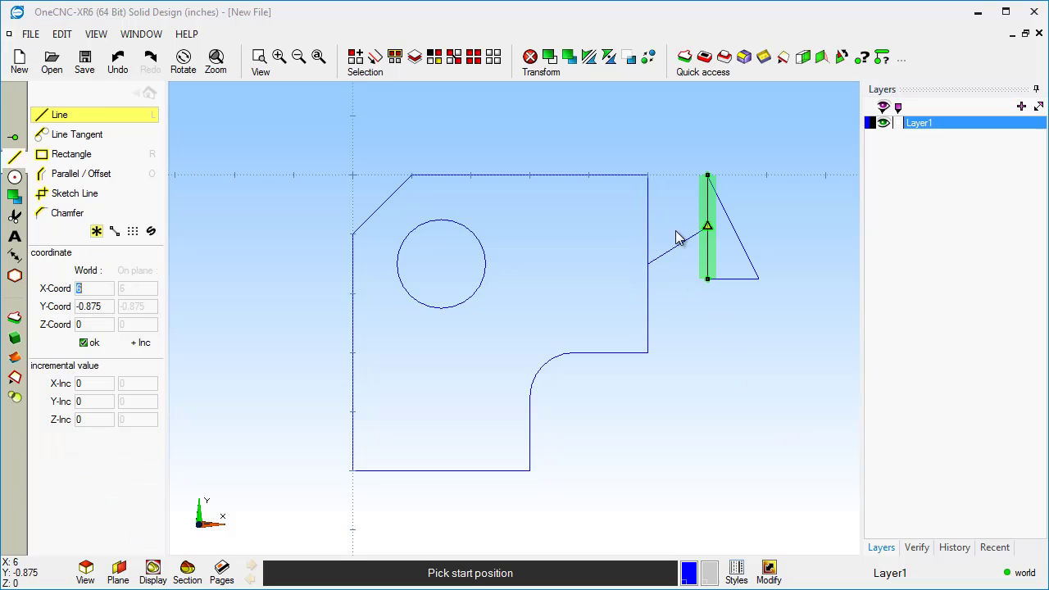
pyautogui.click(442, 263)
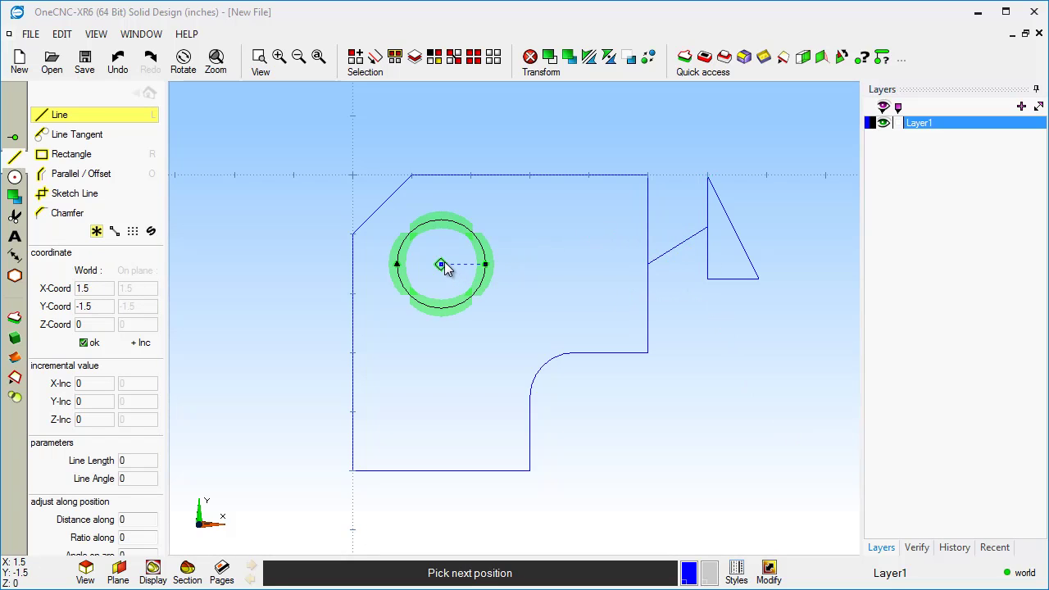
pyautogui.click(545, 366)
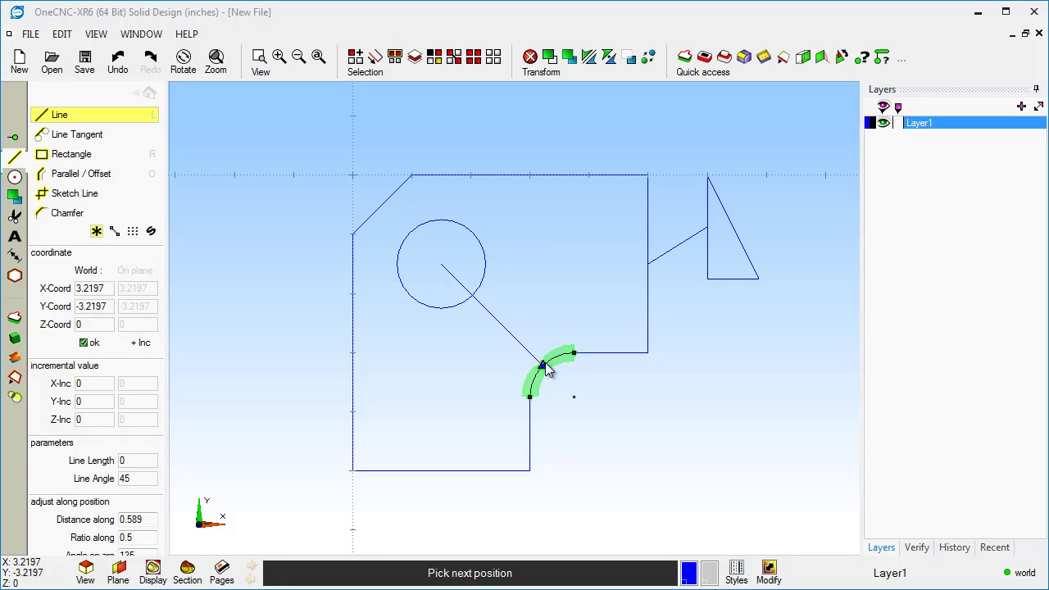
pyautogui.rightClick(489, 268)
# Draw a line from the circle's quadrant at X 2.25, Y -1.5 to the outline's upper right corner.
pyautogui.click(485, 264)
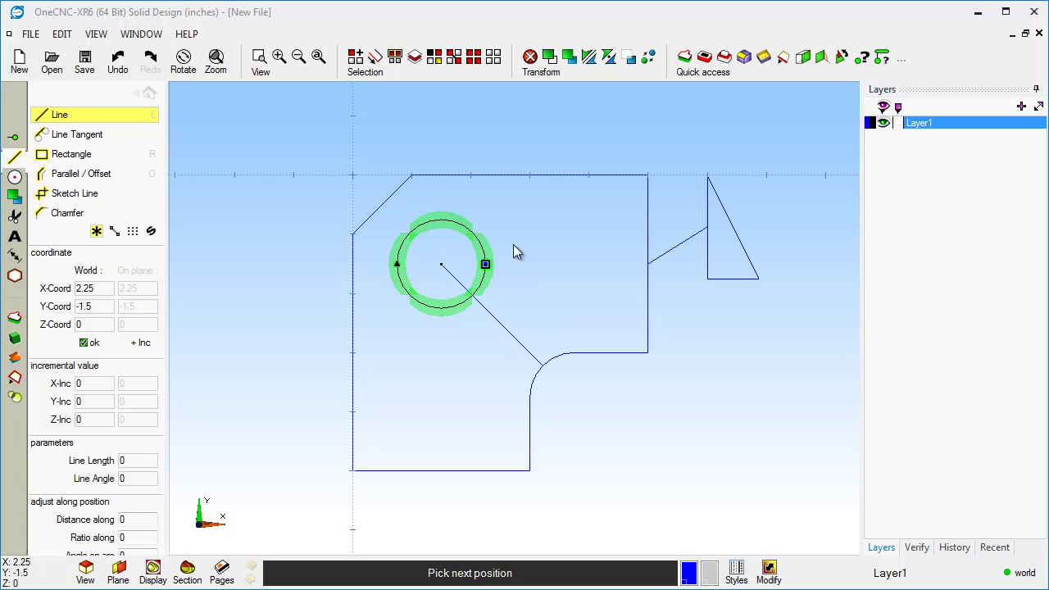
pyautogui.click(648, 174)
pyautogui.rightClick(659, 133)
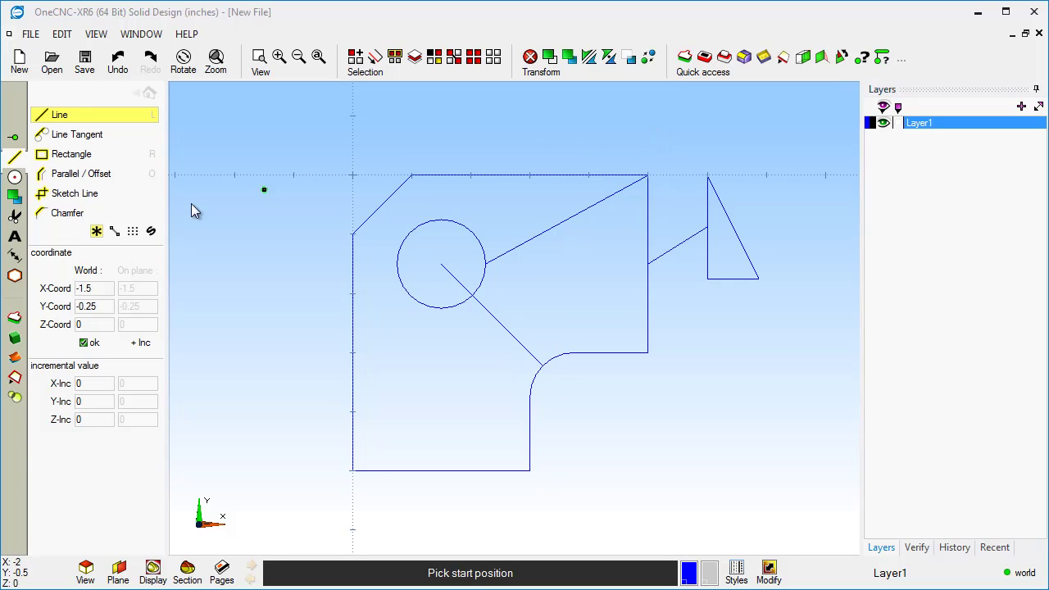
# Draw a freehand zigzag of four connected lines in the empty area beside the outline's long vertical edge.
pyautogui.click(151, 231)
pyautogui.click(279, 178)
pyautogui.click(241, 268)
pyautogui.click(282, 312)
pyautogui.click(243, 363)
pyautogui.rightClick(288, 407)
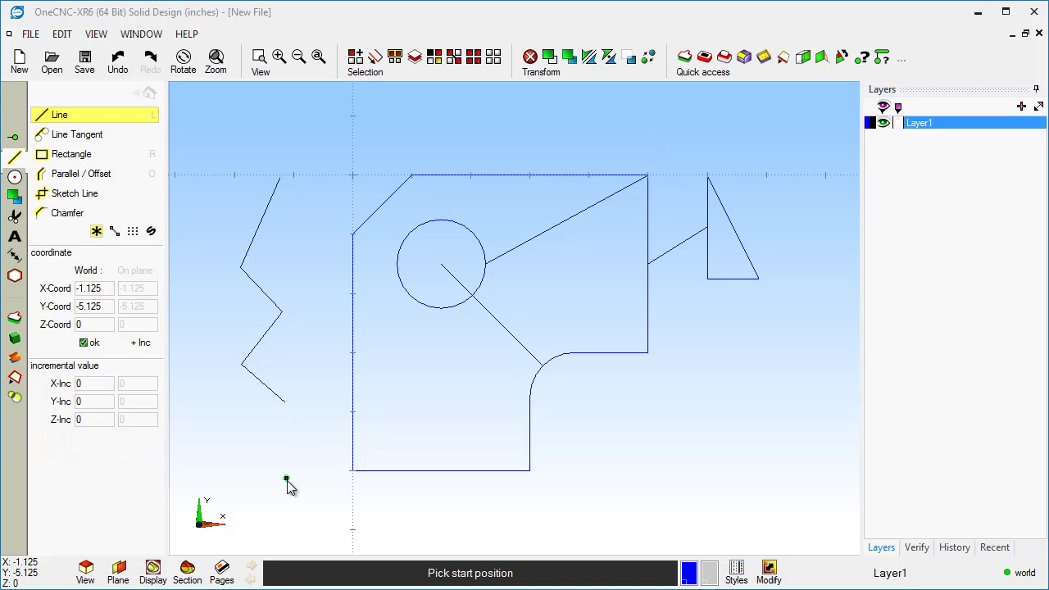
pyautogui.rightClick(287, 480)
# Undo the zigzag, the connecting lines and the triangle so only the plate outline and circle remain.
pyautogui.hotkey('ctrl', 'z')
pyautogui.hotkey('ctrl', 'z')
pyautogui.hotkey('ctrl', 'z')
pyautogui.hotkey('ctrl', 'z')
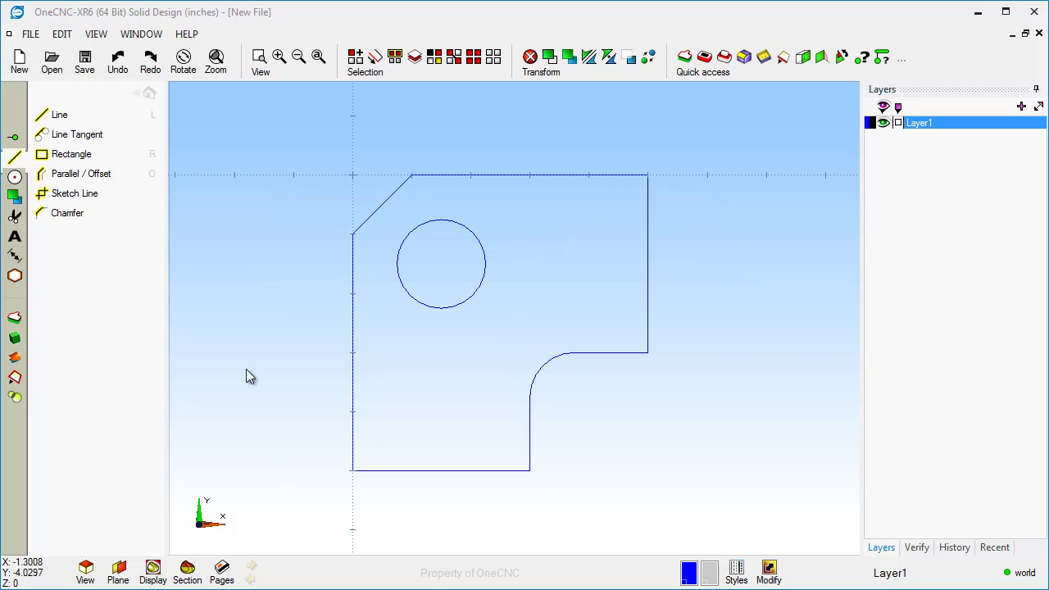
pyautogui.click(145, 94)
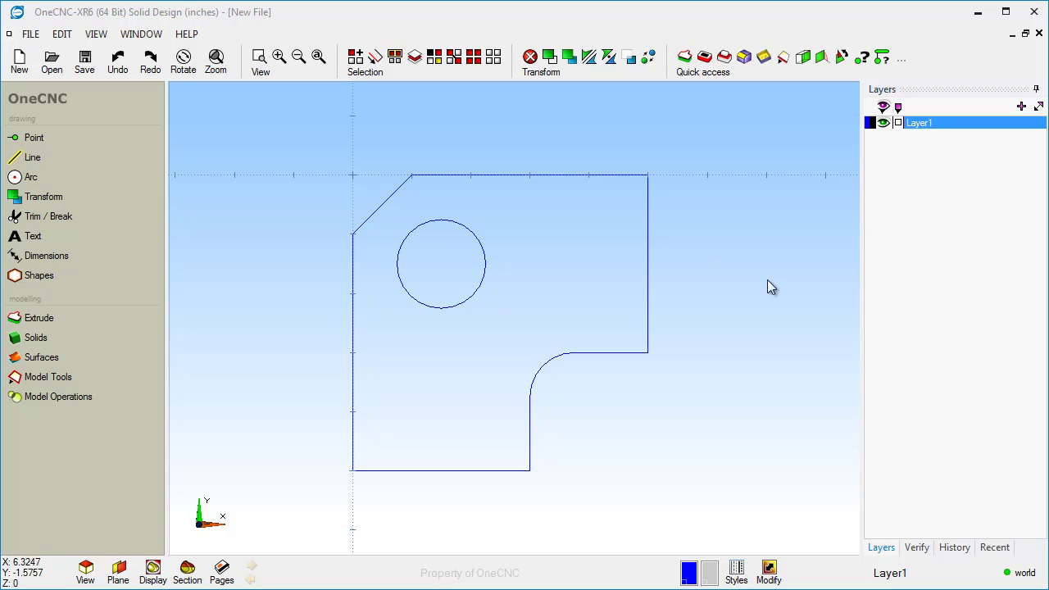
# Add a new layer and name it Dim.
pyautogui.rightClick(943, 187)
pyautogui.click(949, 242)
pyautogui.doubleClick(917, 137)
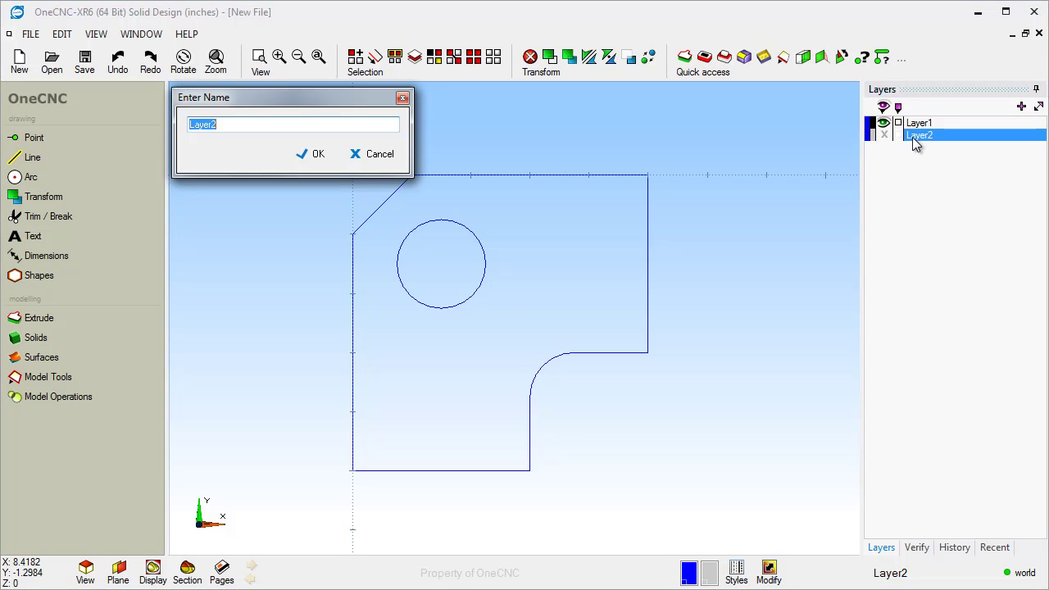
pyautogui.write('Dim')
pyautogui.click(317, 156)
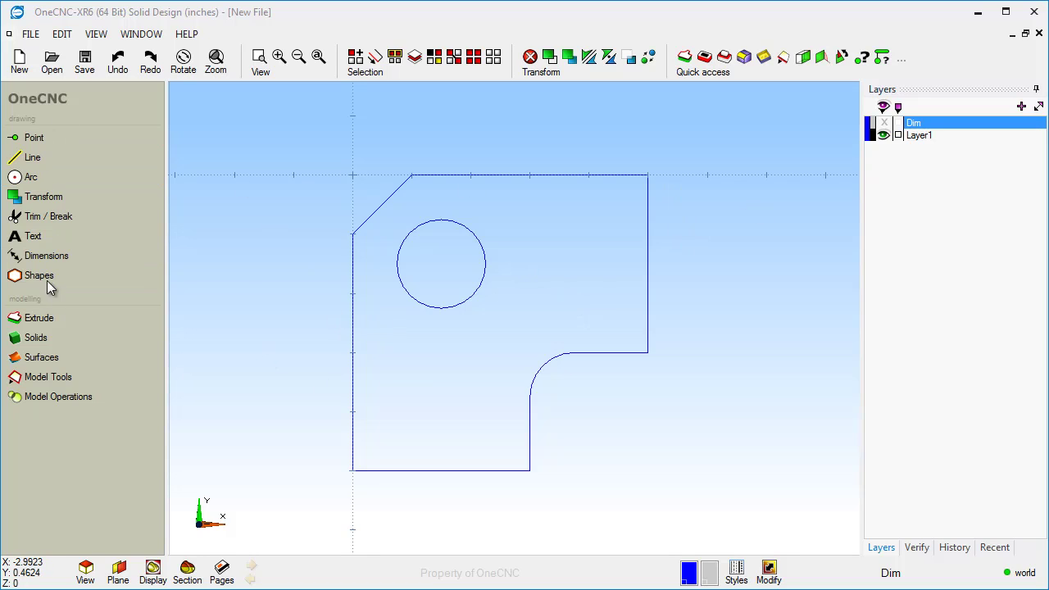
# Add a horizontal dimension for the outline's overall width and a vertical dimension for the edge below the chamfer.
pyautogui.click(46, 256)
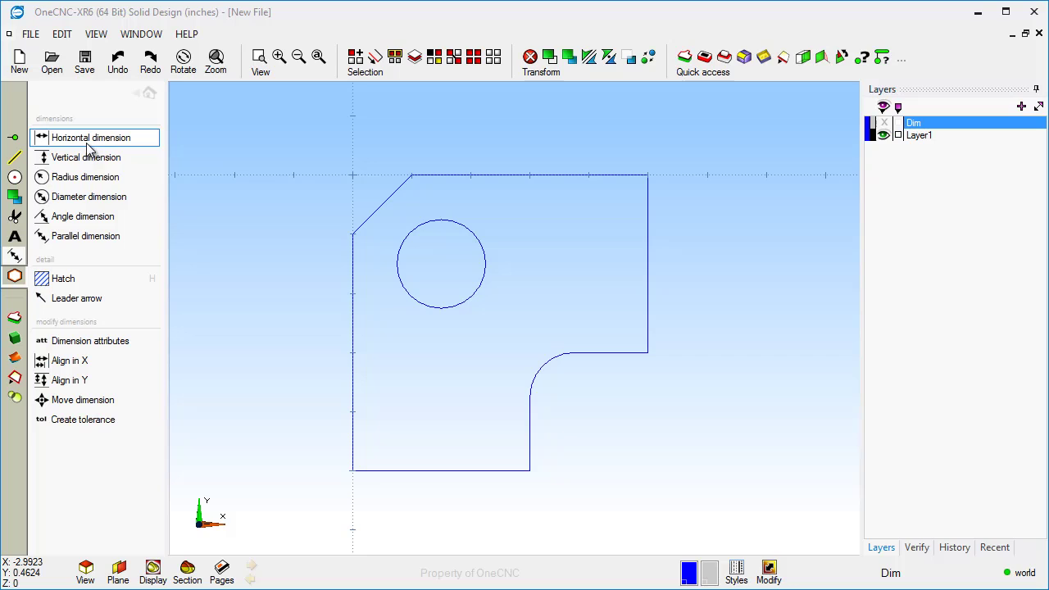
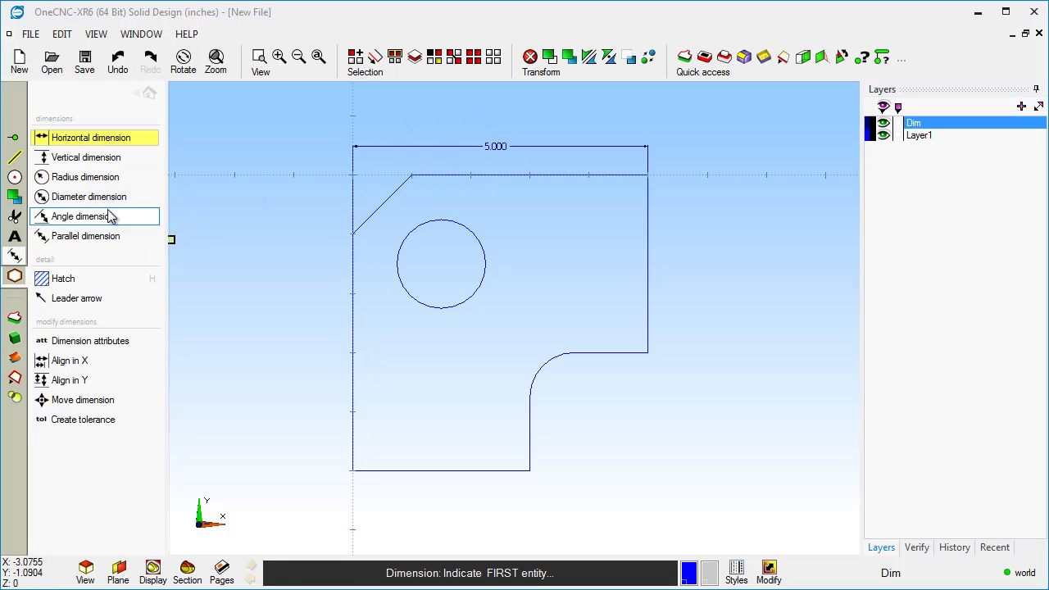
pyautogui.click(87, 161)
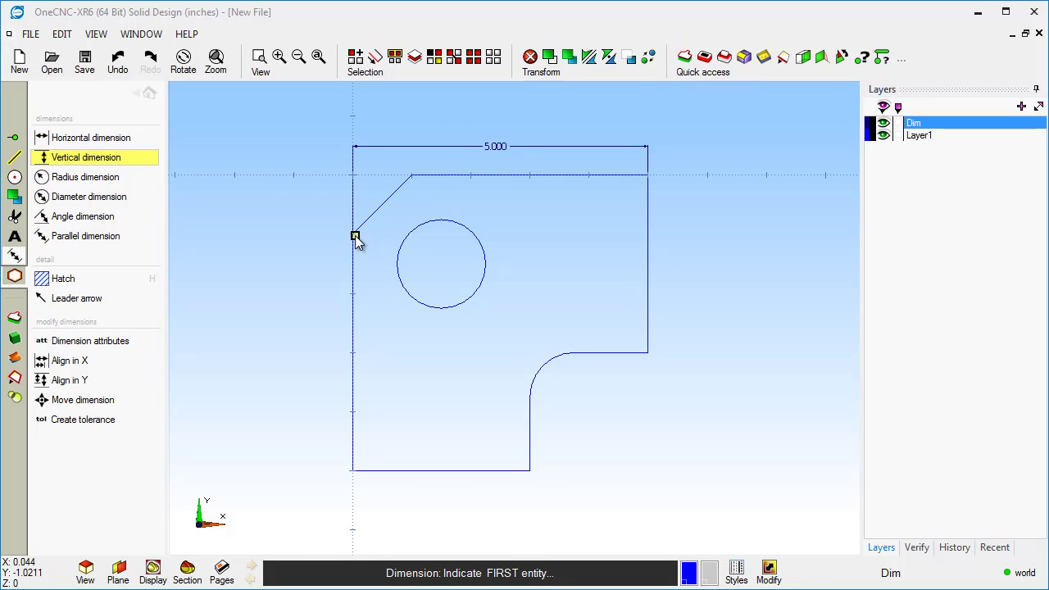
pyautogui.click(353, 235)
pyautogui.click(354, 471)
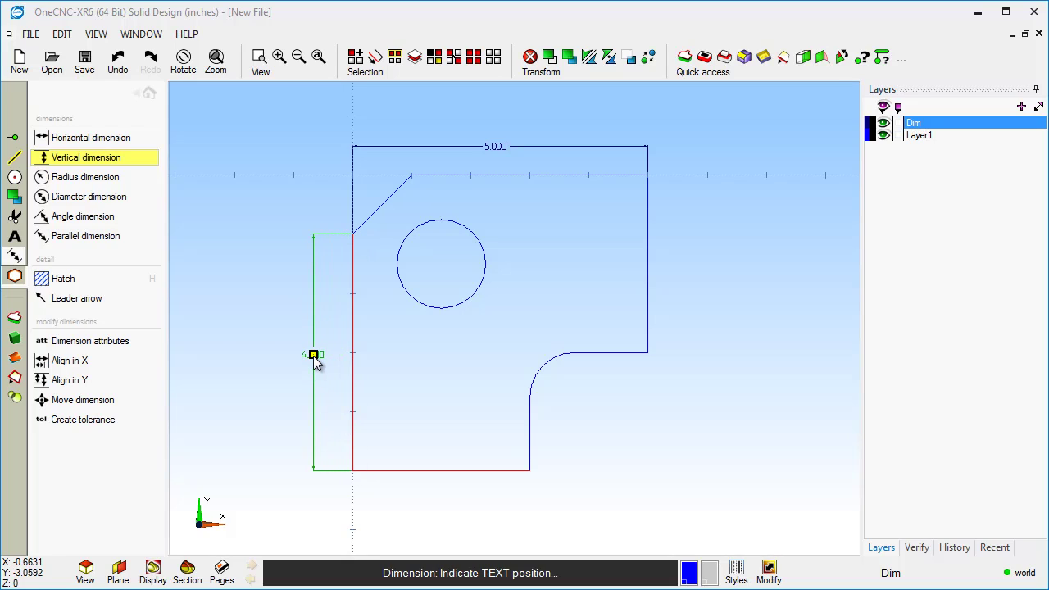
pyautogui.click(321, 357)
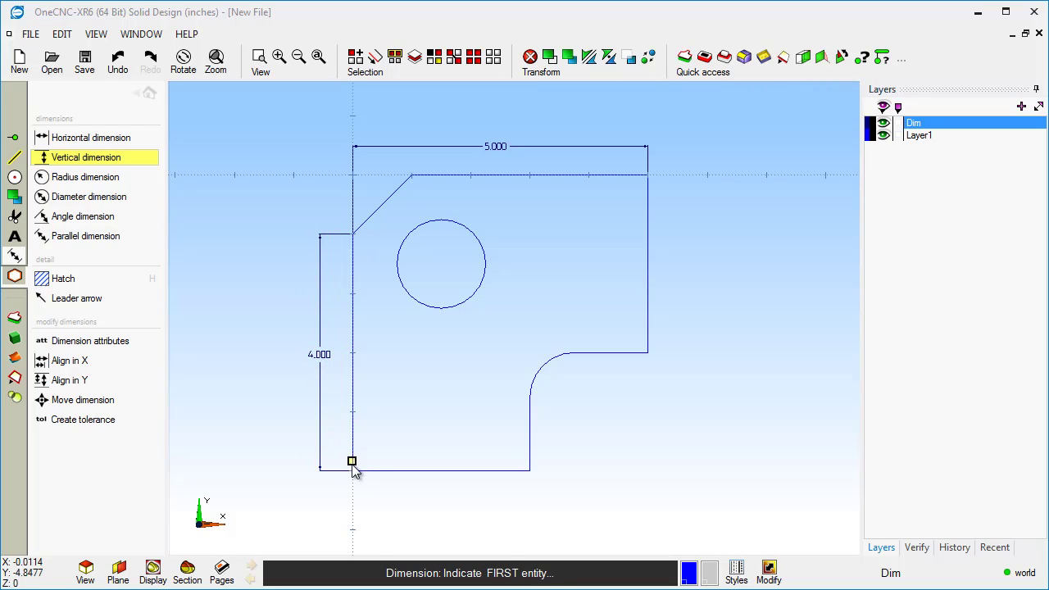
# Add a vertical dimension for the outline's overall height, placed outside the shorter vertical dimension.
pyautogui.click(352, 464)
pyautogui.click(413, 175)
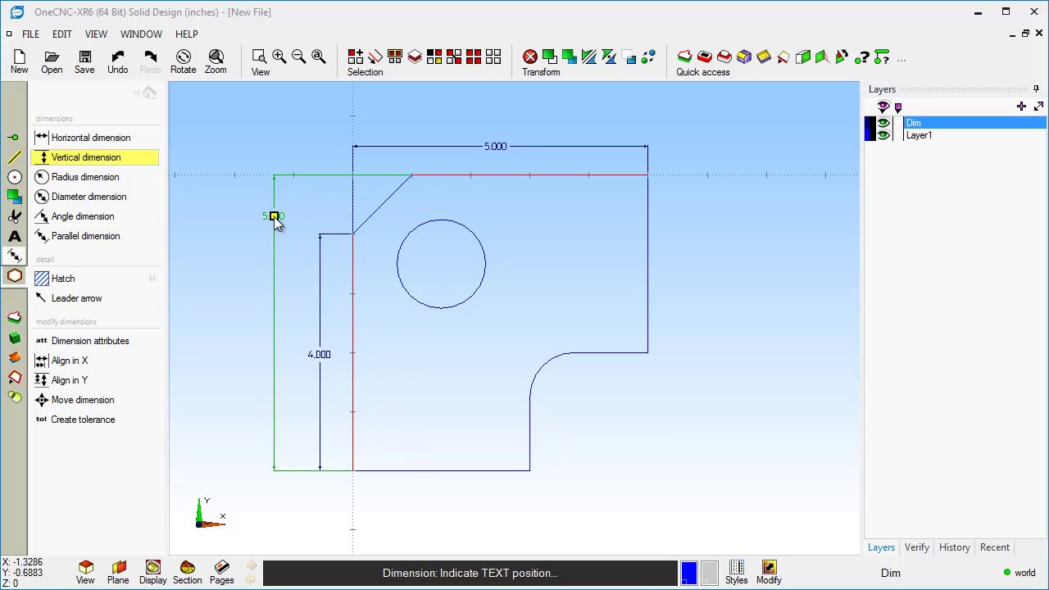
pyautogui.click(279, 244)
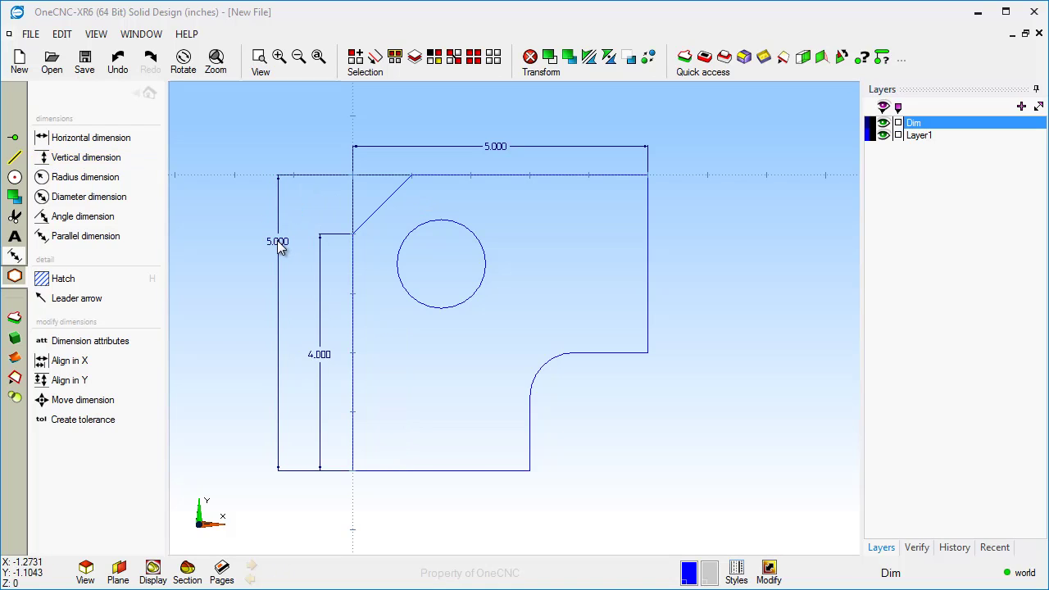
# Add a radius dimension to the inner corner fillet and a diameter dimension to the circle.
pyautogui.click(106, 180)
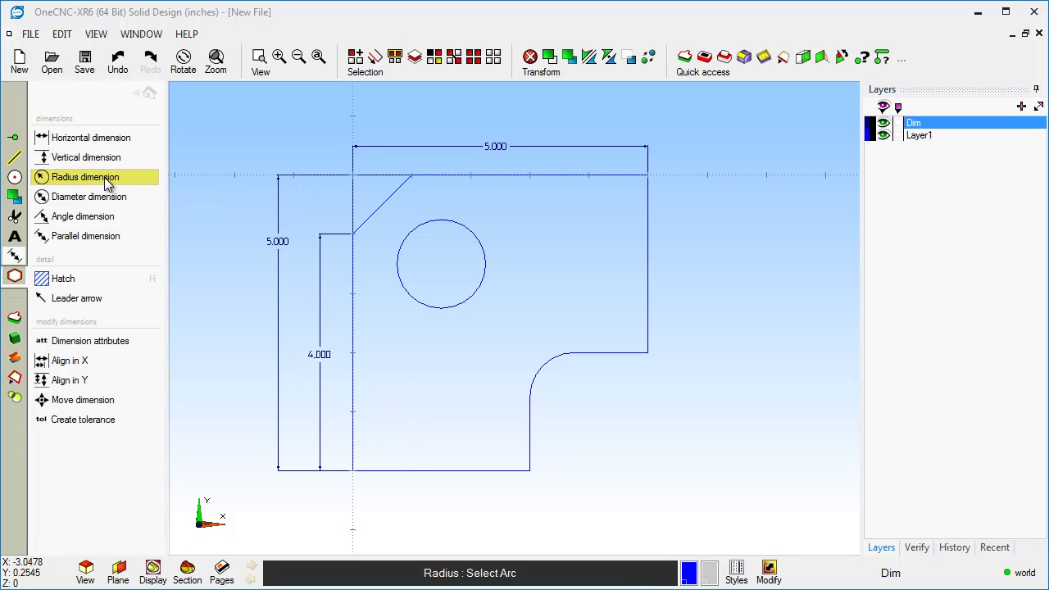
pyautogui.click(546, 365)
pyautogui.click(516, 336)
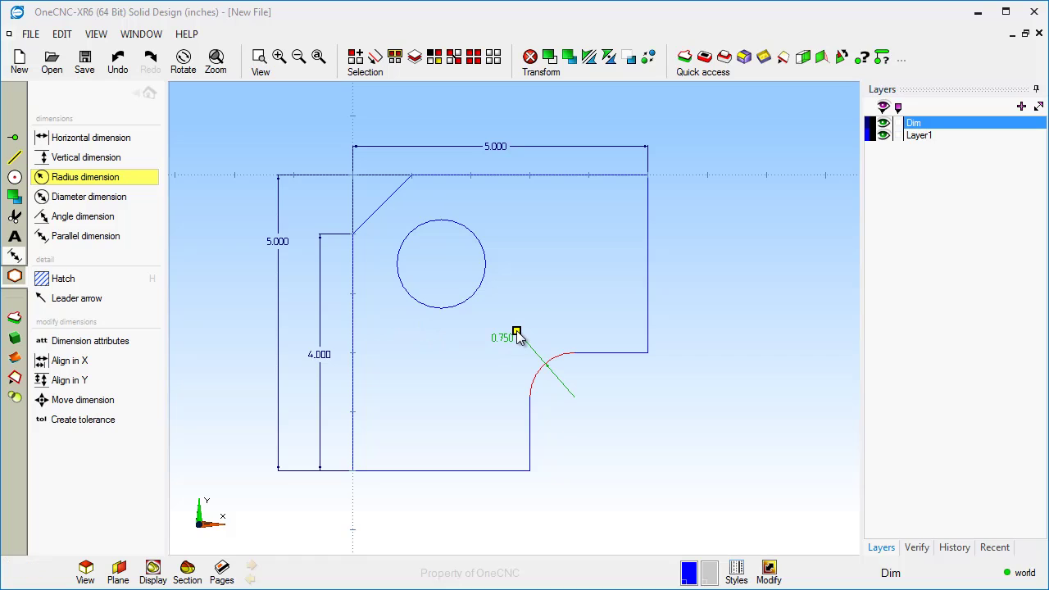
pyautogui.click(116, 197)
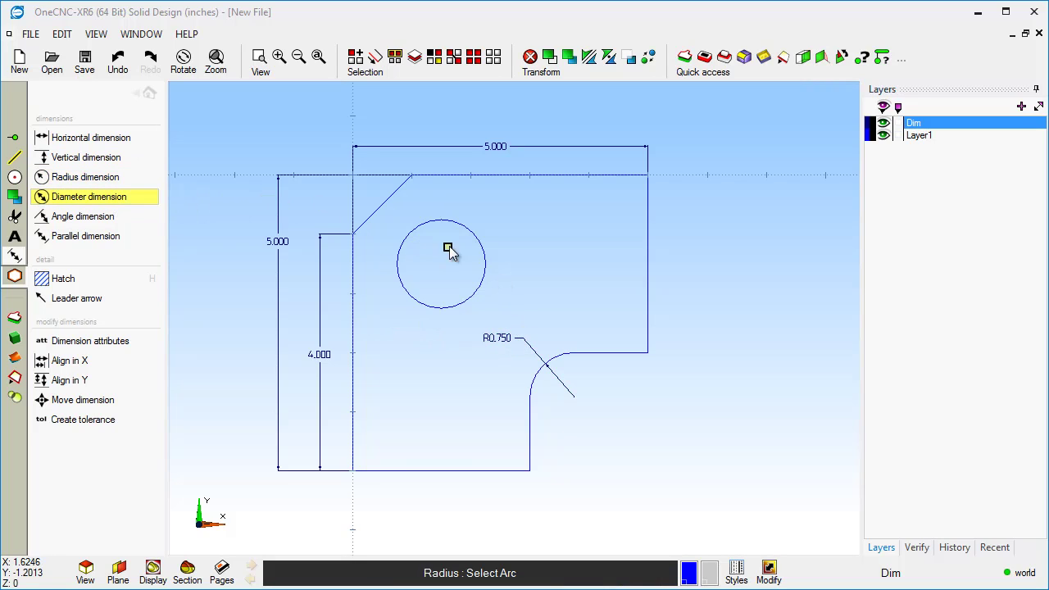
pyautogui.click(480, 241)
pyautogui.click(510, 208)
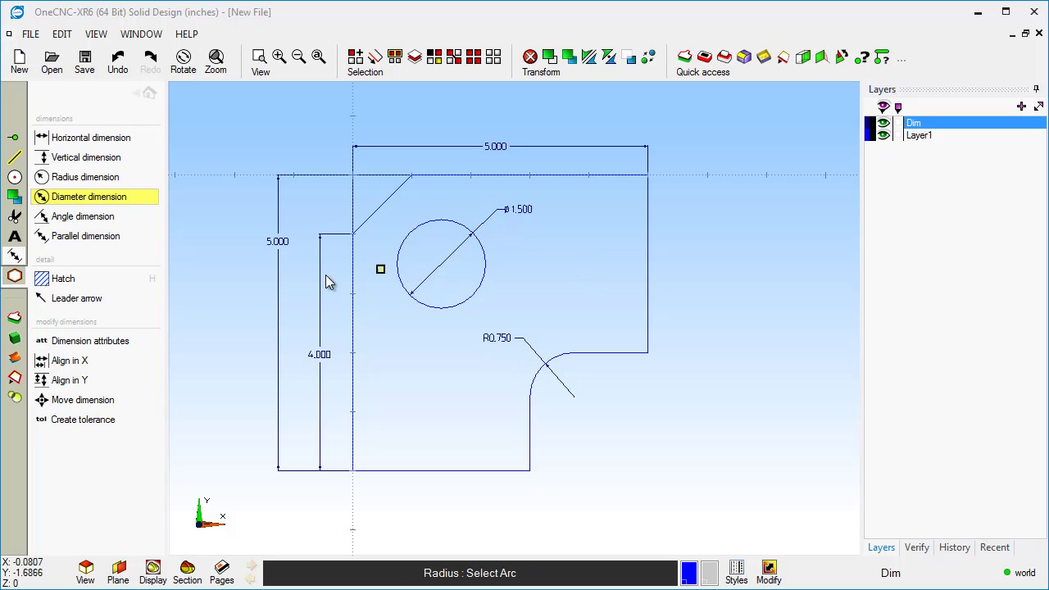
pyautogui.press('Escape')
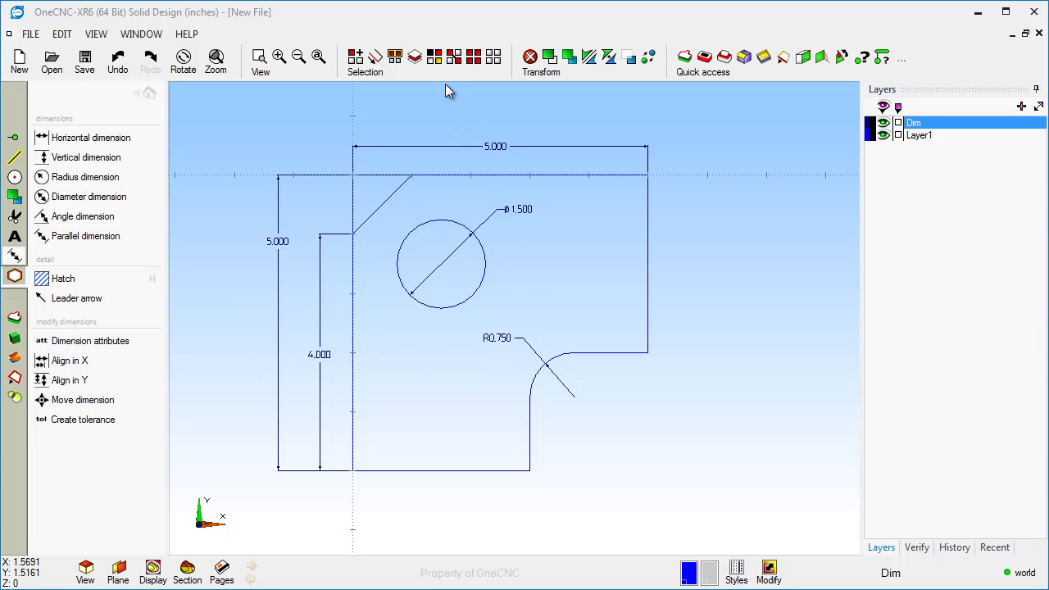
# Select the outline and circle by colour and hatch the area between them with the Iron style on the Dim layer.
pyautogui.click(456, 156)
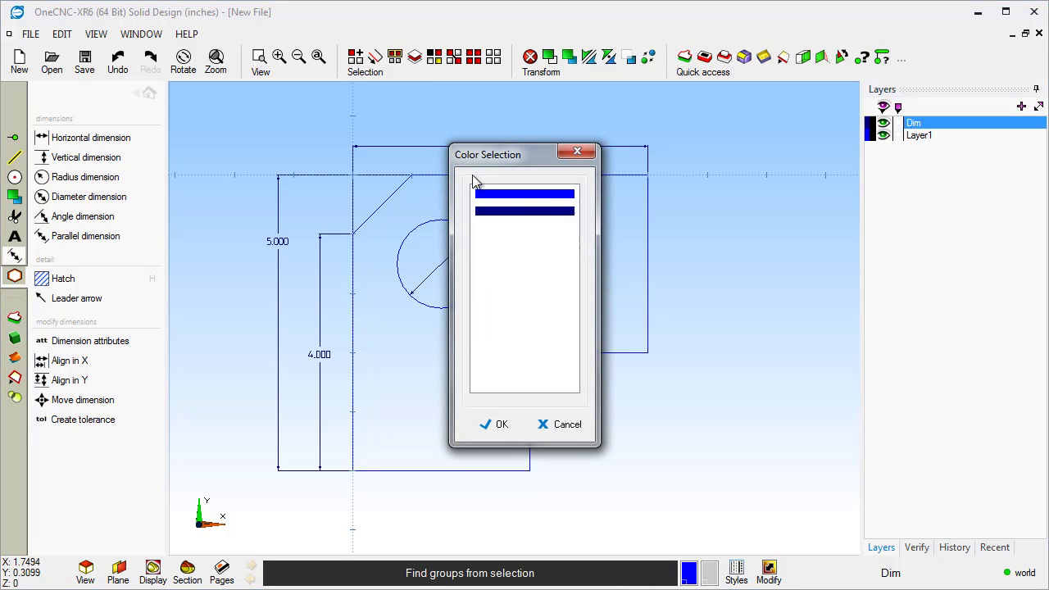
pyautogui.click(501, 426)
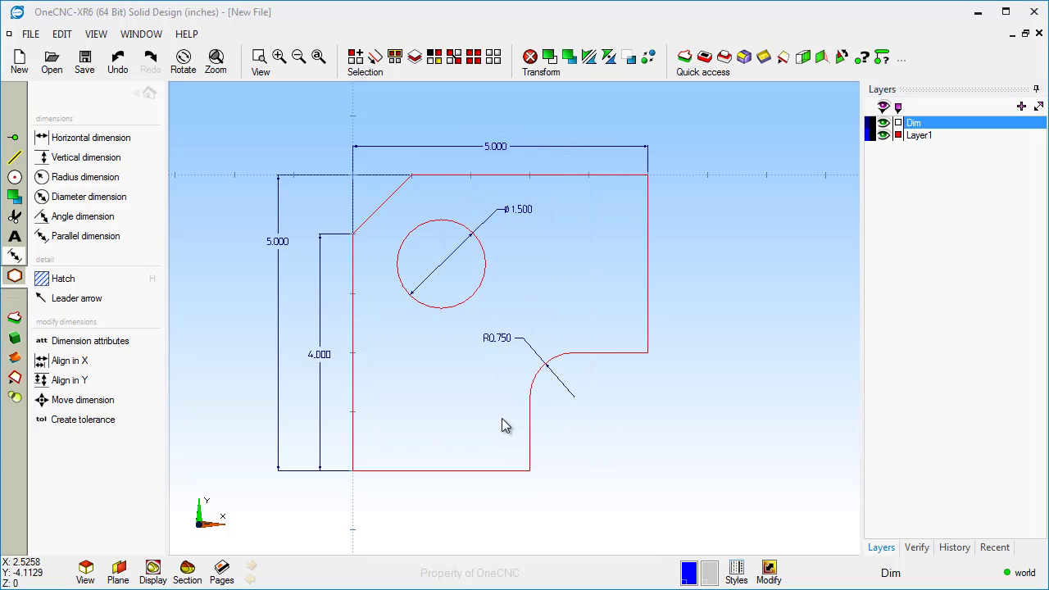
pyautogui.click(66, 280)
pyautogui.click(235, 366)
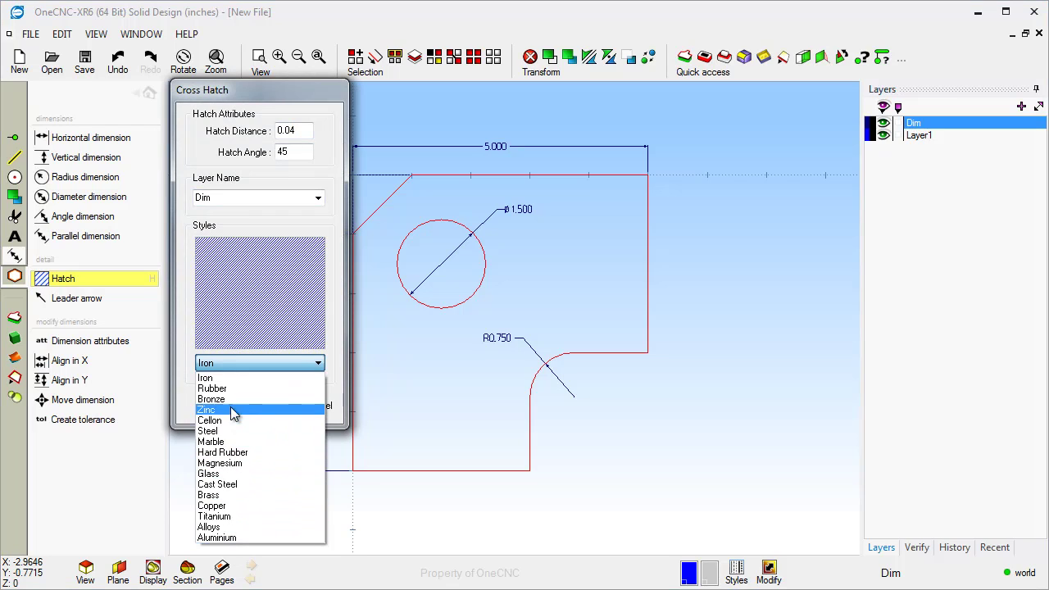
pyautogui.click(227, 379)
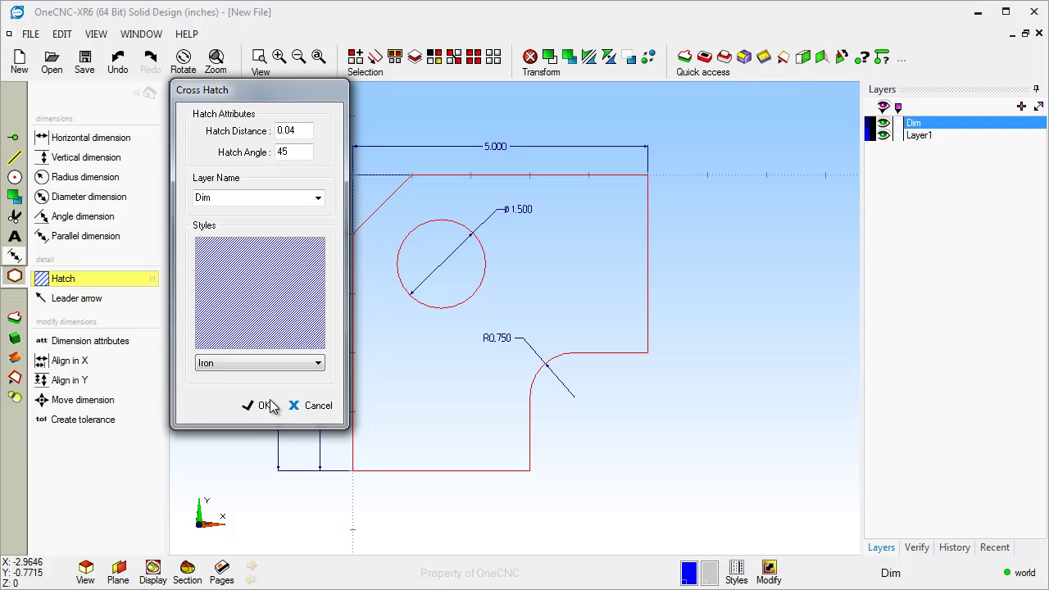
pyautogui.click(265, 405)
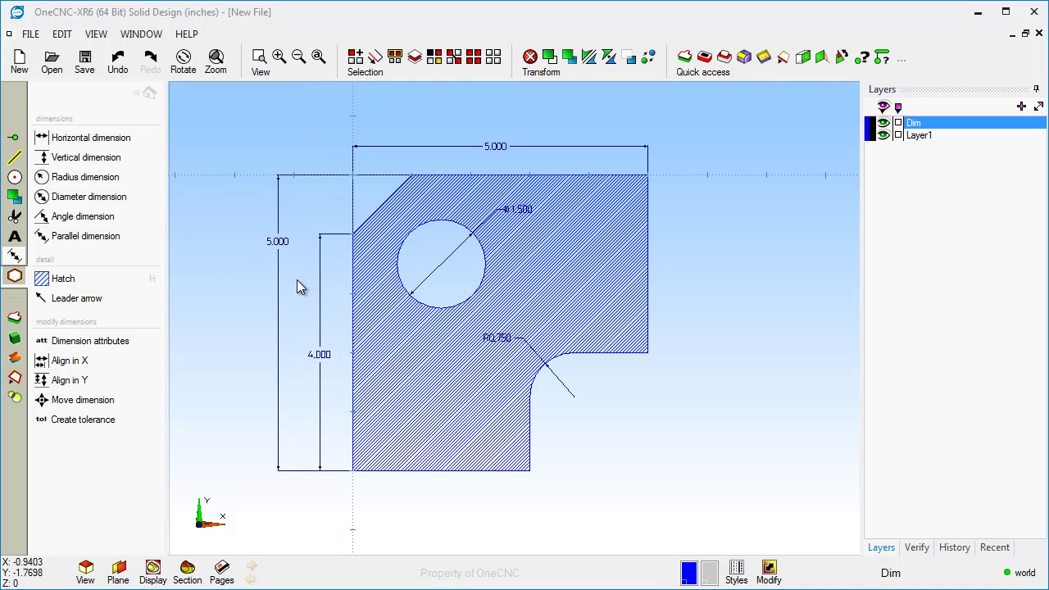
# Toggle the Dim layer's visibility and leave the layer hidden.
pyautogui.click(884, 124)
pyautogui.click(884, 124)
pyautogui.click(885, 125)
pyautogui.click(885, 125)
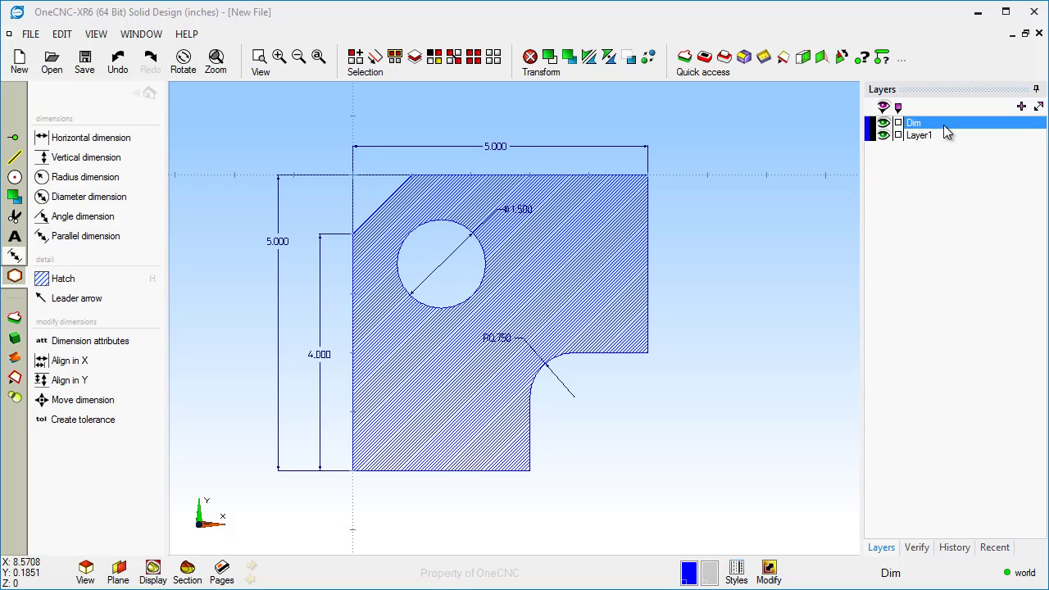
pyautogui.click(885, 124)
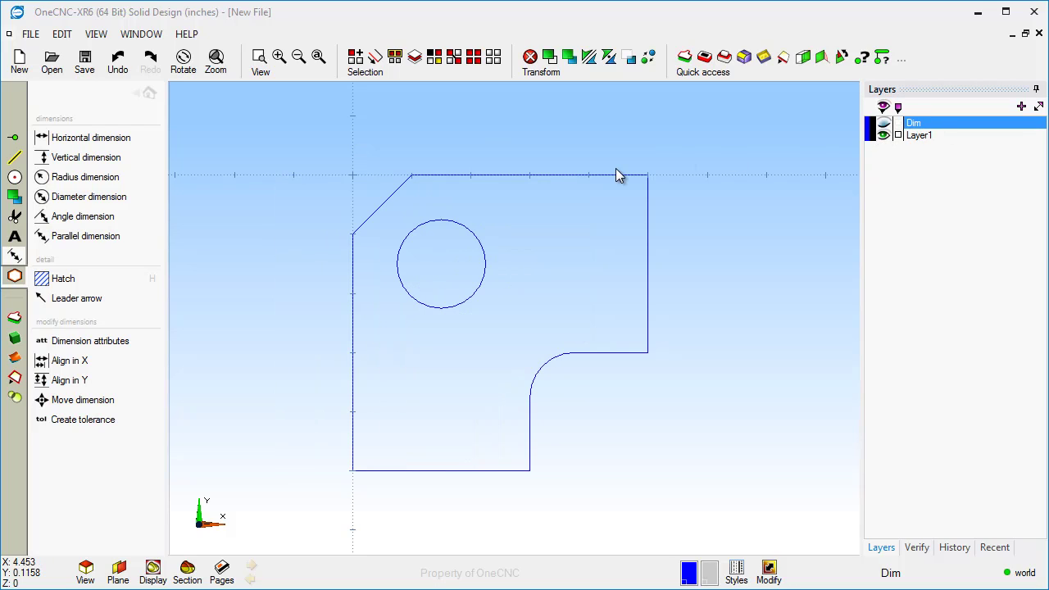
pyautogui.click(16, 237)
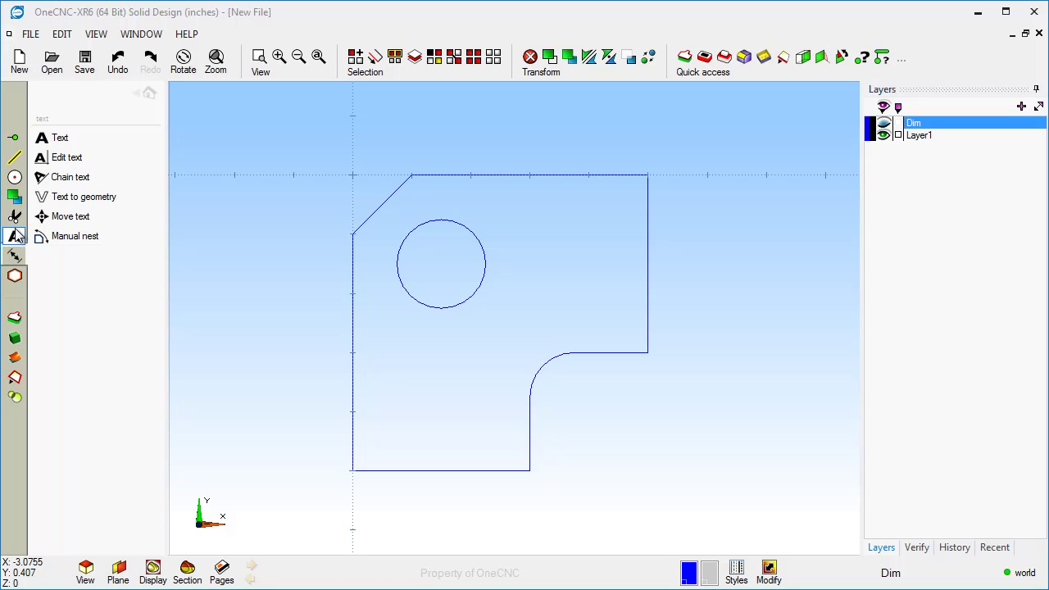
pyautogui.click(149, 93)
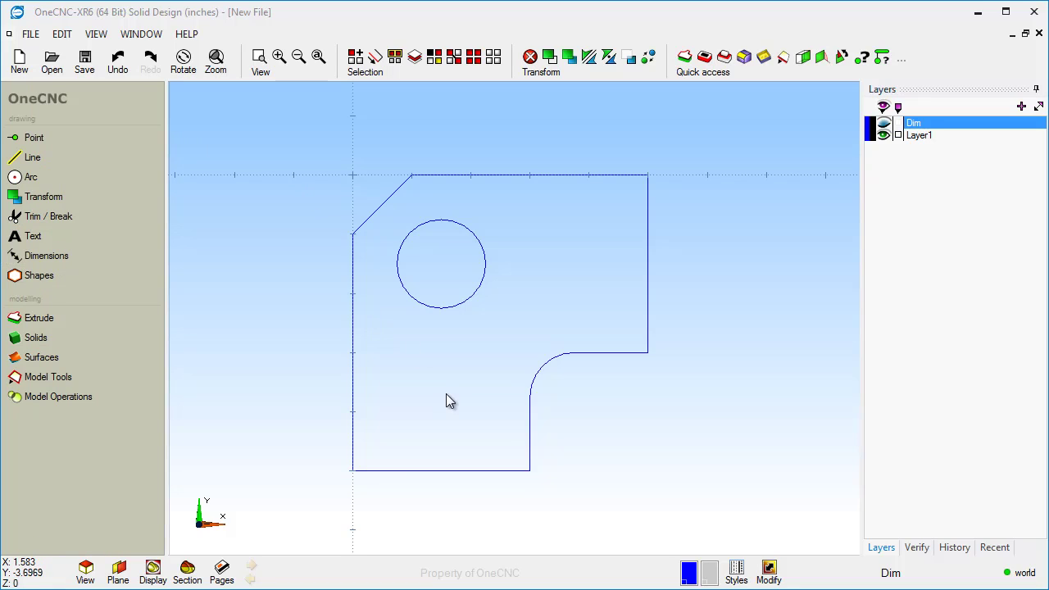
# Extrude the outer plate outline as curves to a height of -0.8, leaving out the circle.
pyautogui.moveTo(447, 401); pyautogui.dragTo(372, 271, button='middle')
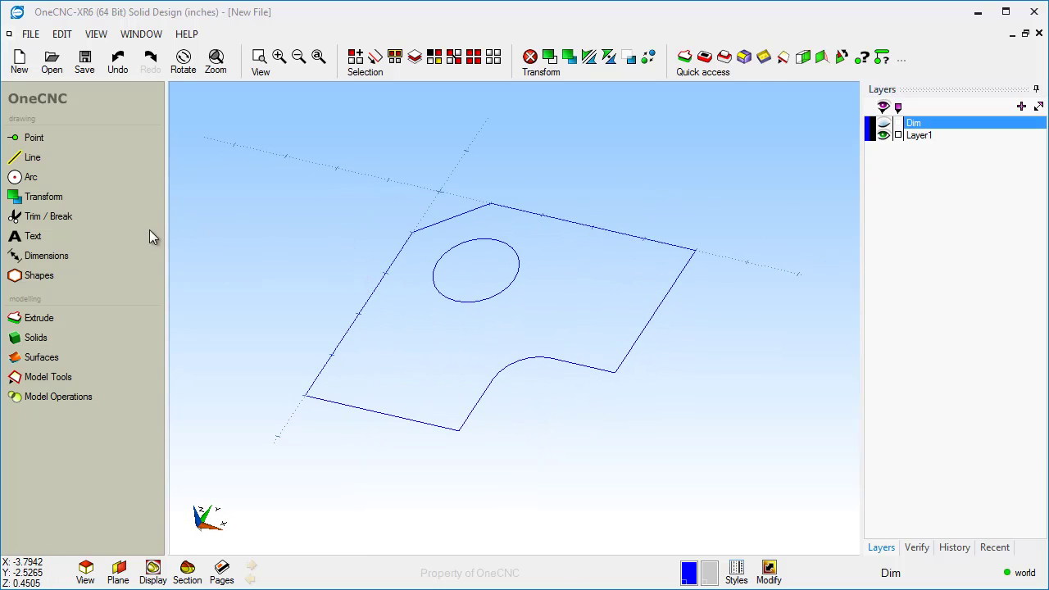
pyautogui.click(35, 322)
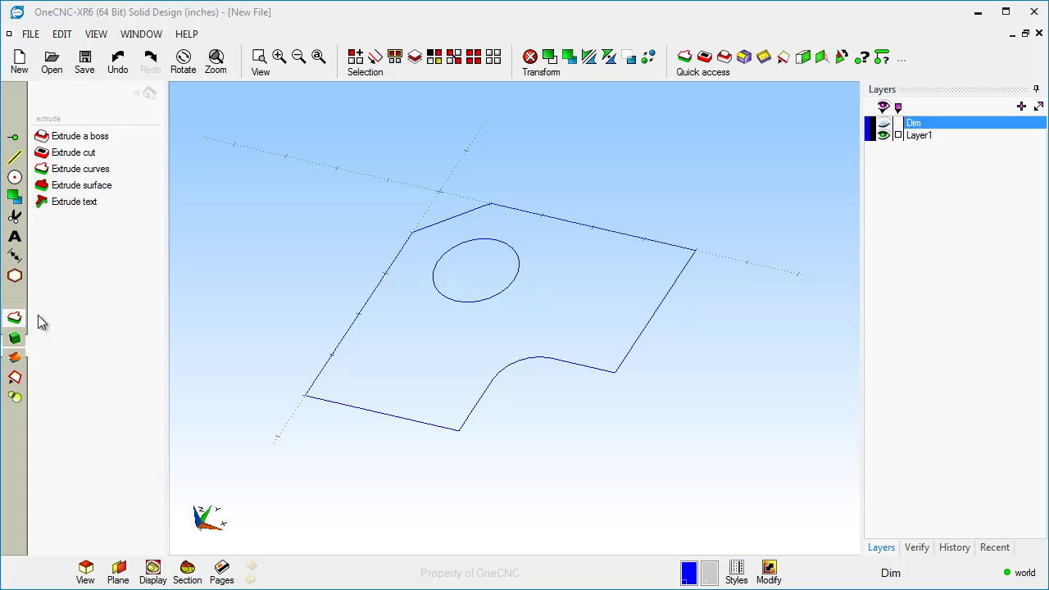
pyautogui.click(148, 169)
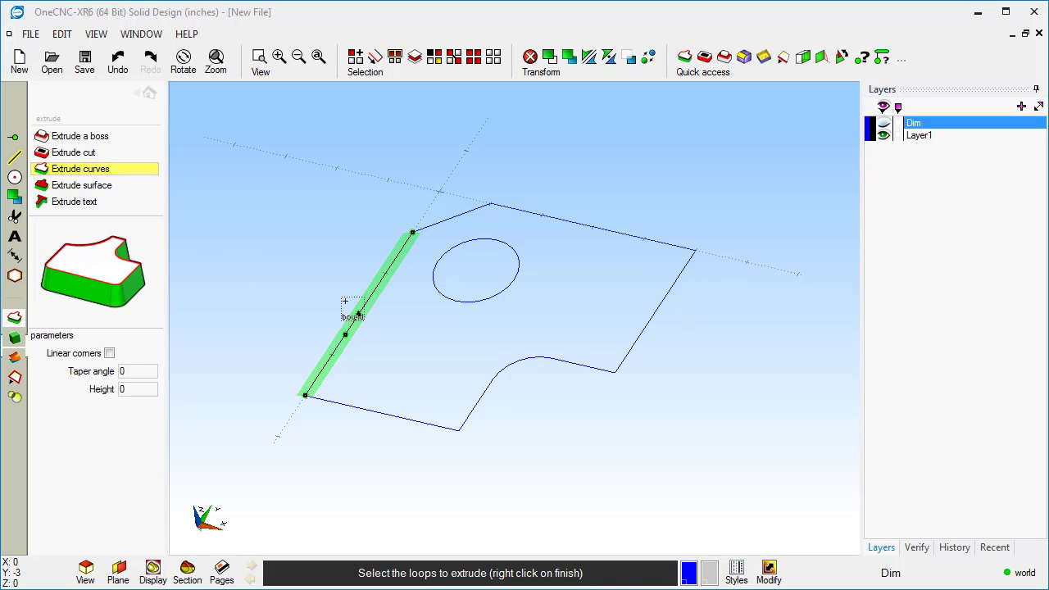
pyautogui.click(349, 313)
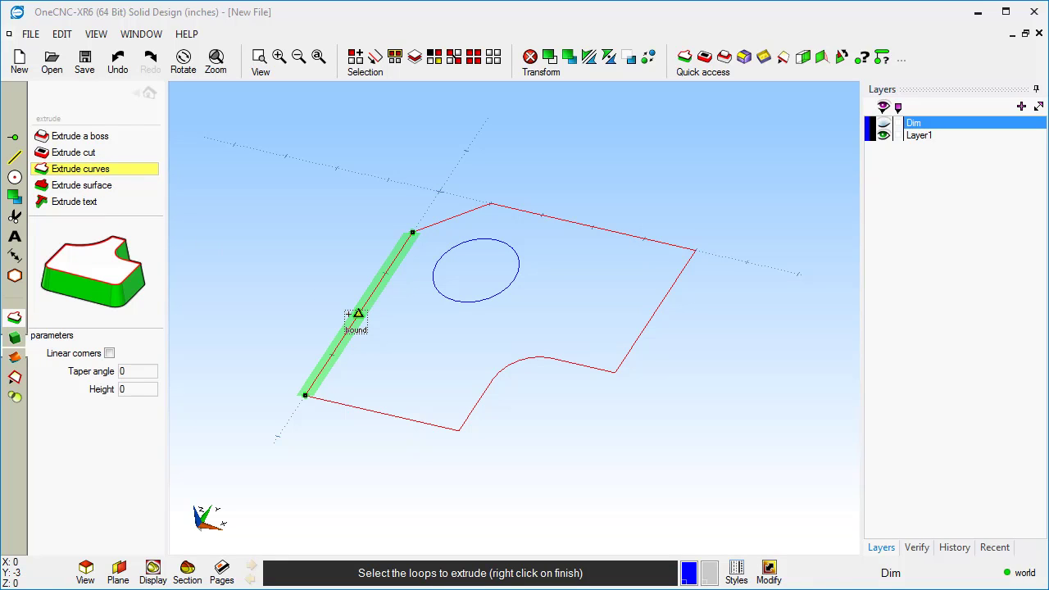
pyautogui.rightClick(349, 314)
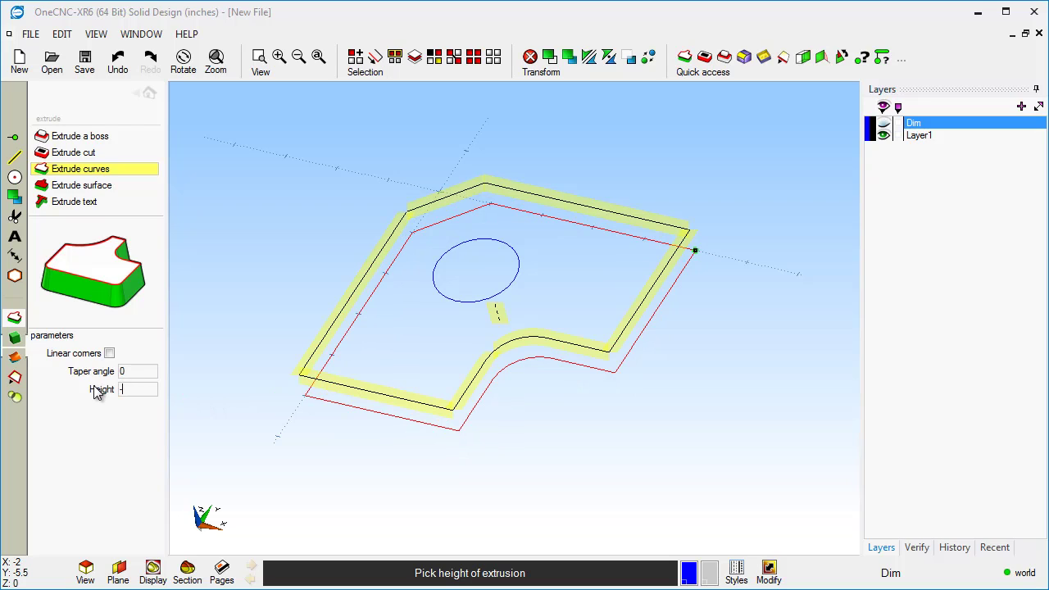
pyautogui.write('.8')
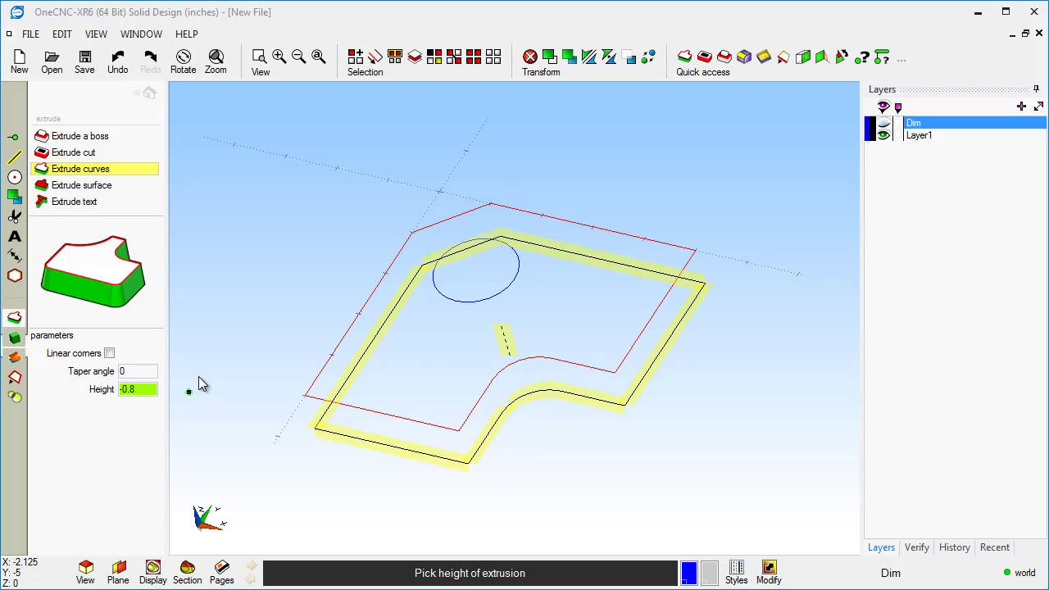
pyautogui.press('Return')
pyautogui.rightClick(289, 299)
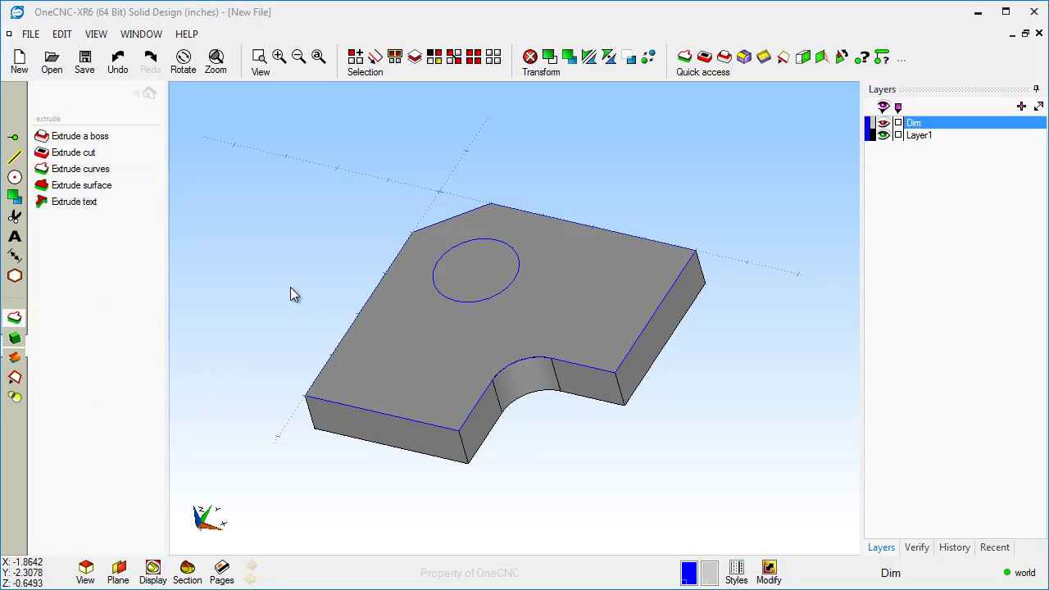
# Undo the last extrusion, and extrude the plate outline together with the circle as curves into a downward solid.
pyautogui.hotkey('ctrl', 'z')
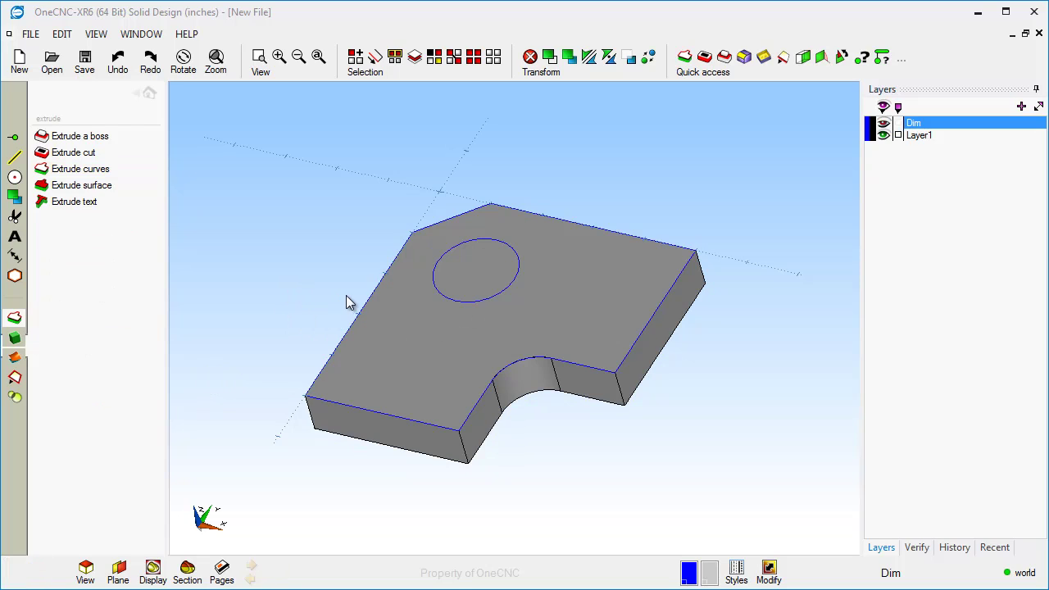
pyautogui.click(66, 169)
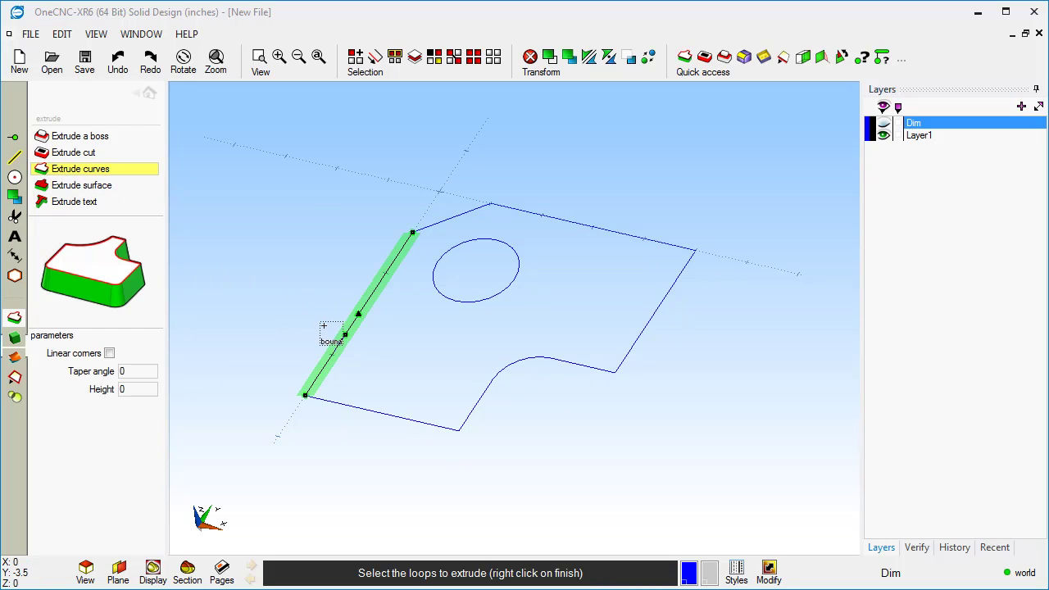
pyautogui.click(325, 327)
pyautogui.click(412, 305)
pyautogui.rightClick(261, 243)
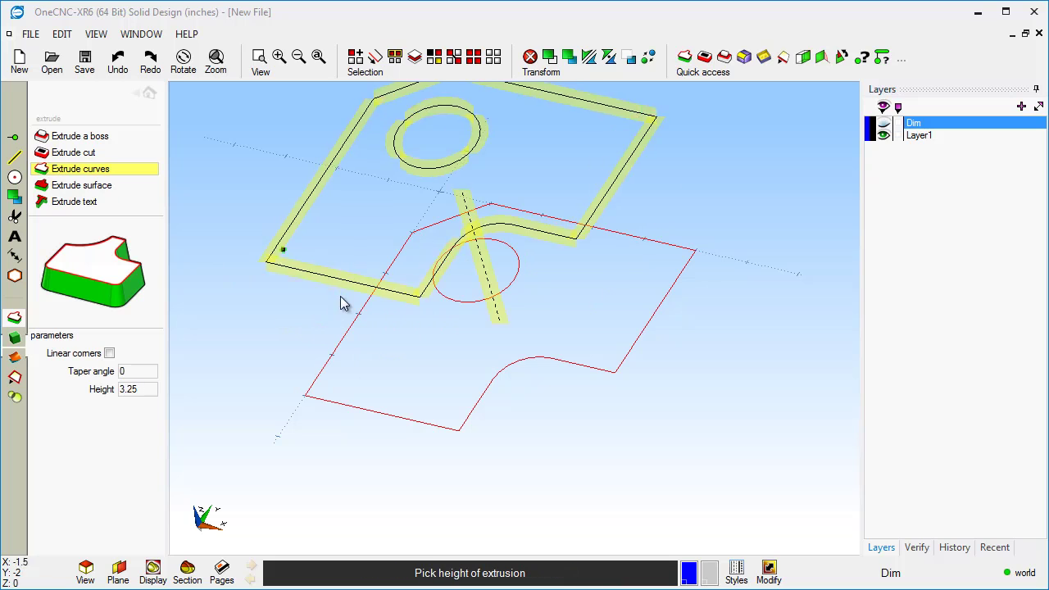
pyautogui.click(415, 407)
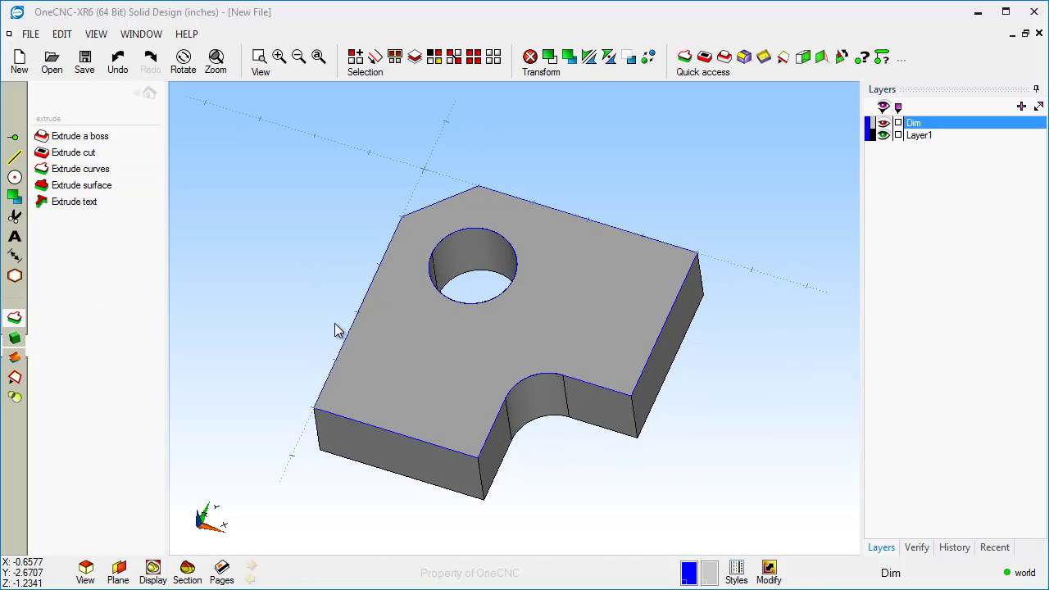
# Undo the plate extrusion, and extrude only the outer outline as curves with a taper angle of 12.
pyautogui.hotkey('ctrl', 'z')
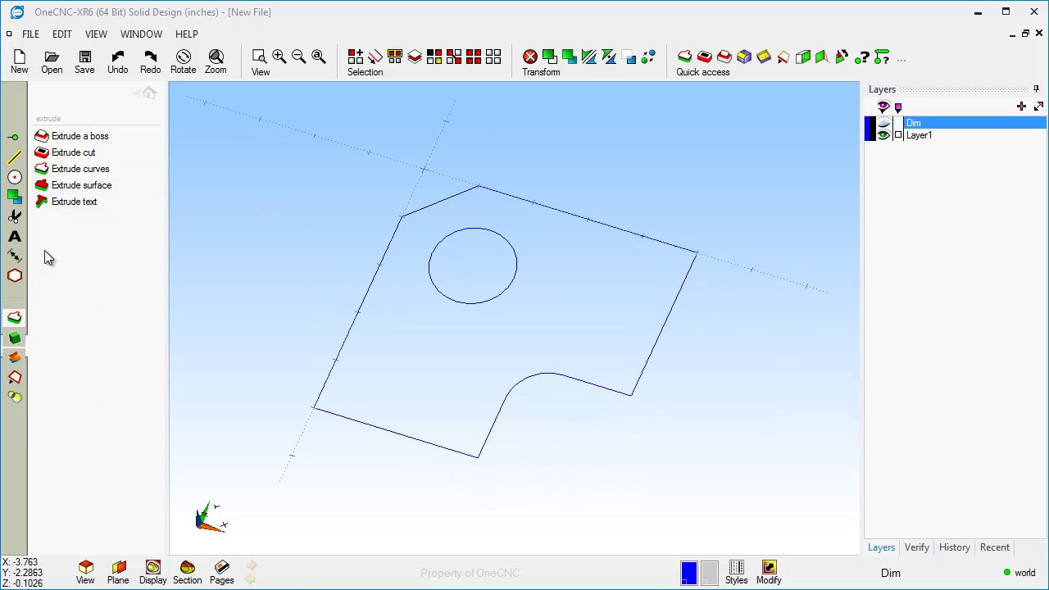
pyautogui.click(80, 169)
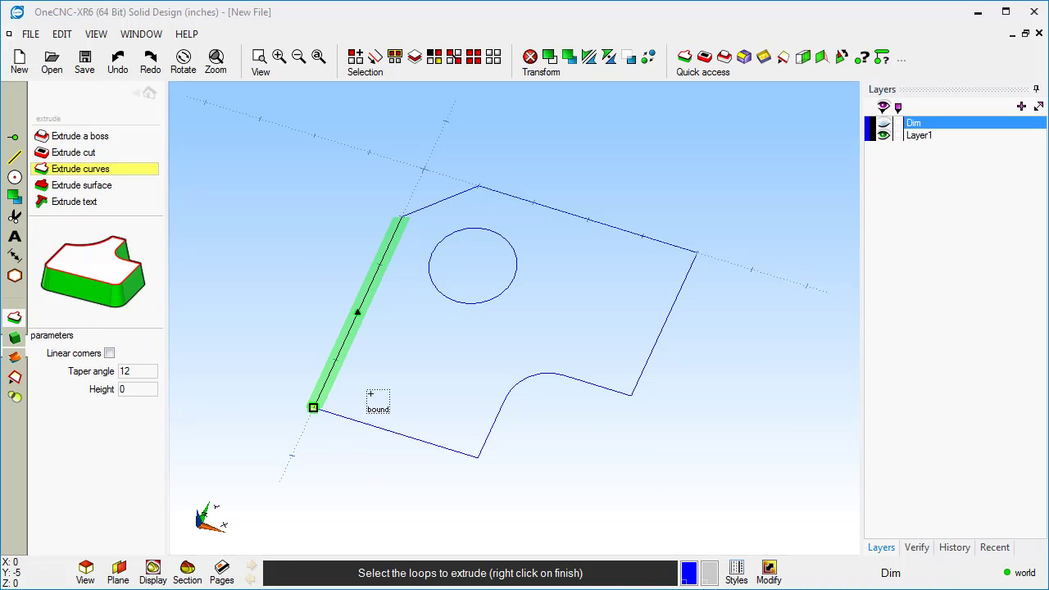
pyautogui.click(341, 351)
pyautogui.rightClick(341, 347)
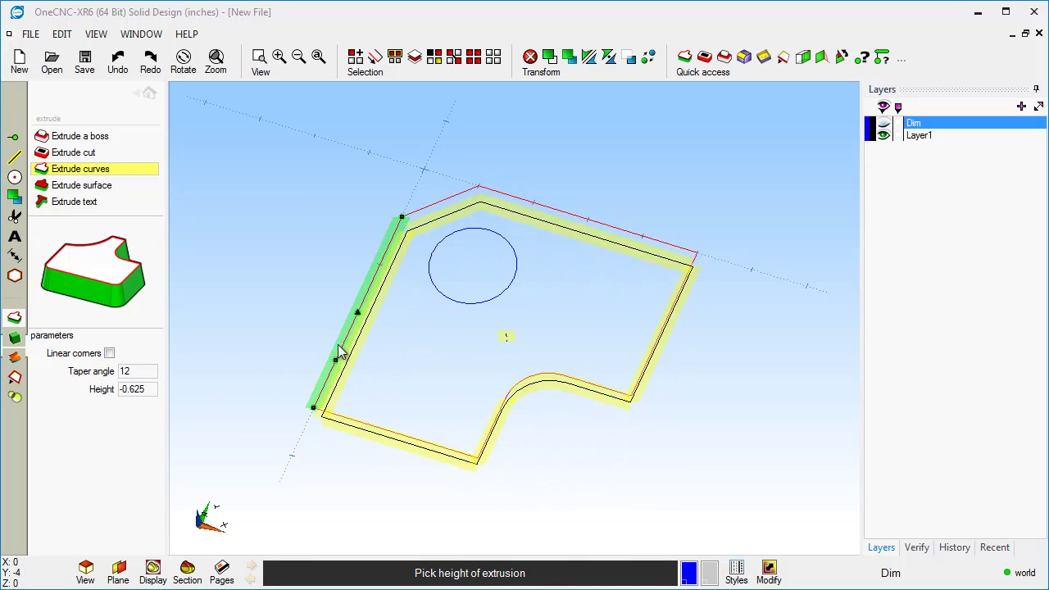
pyautogui.click(334, 303)
pyautogui.moveTo(386, 287); pyautogui.dragTo(485, 311, button='middle')
pyautogui.rightClick(503, 348)
# Undo the tapered extrusion, and extrude the outer outline as curves with taper angle 0 and height -1.
pyautogui.hotkey('ctrl', 'z')
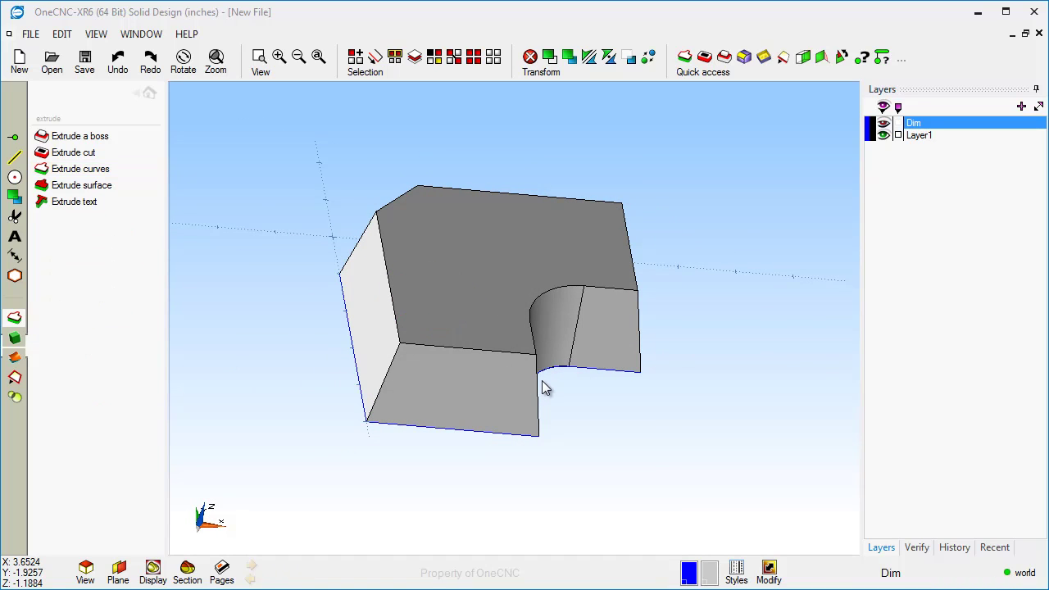
pyautogui.moveTo(535, 388); pyautogui.dragTo(473, 390, button='middle')
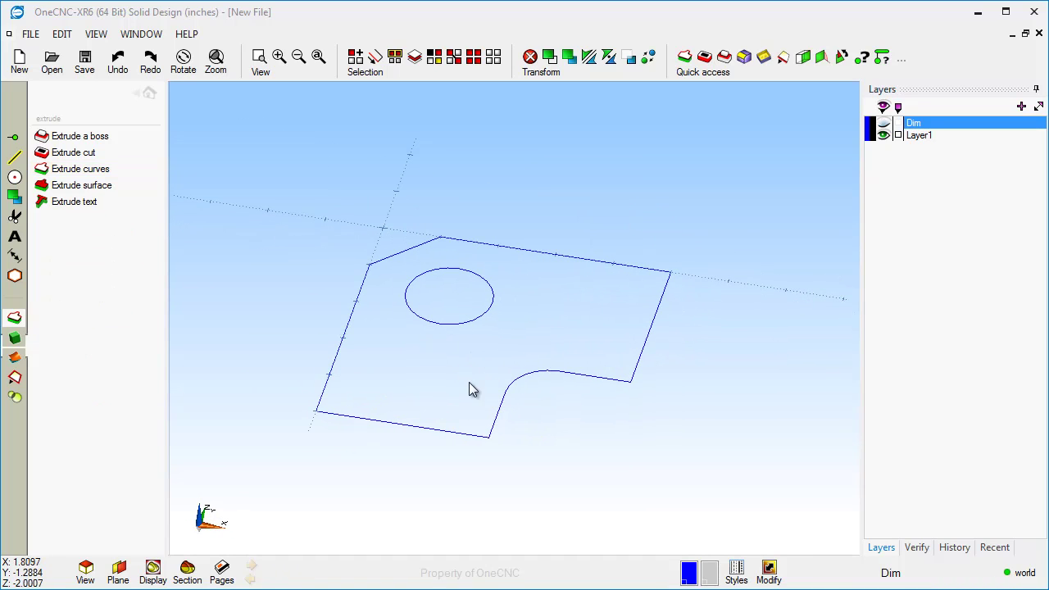
pyautogui.click(77, 170)
pyautogui.click(330, 376)
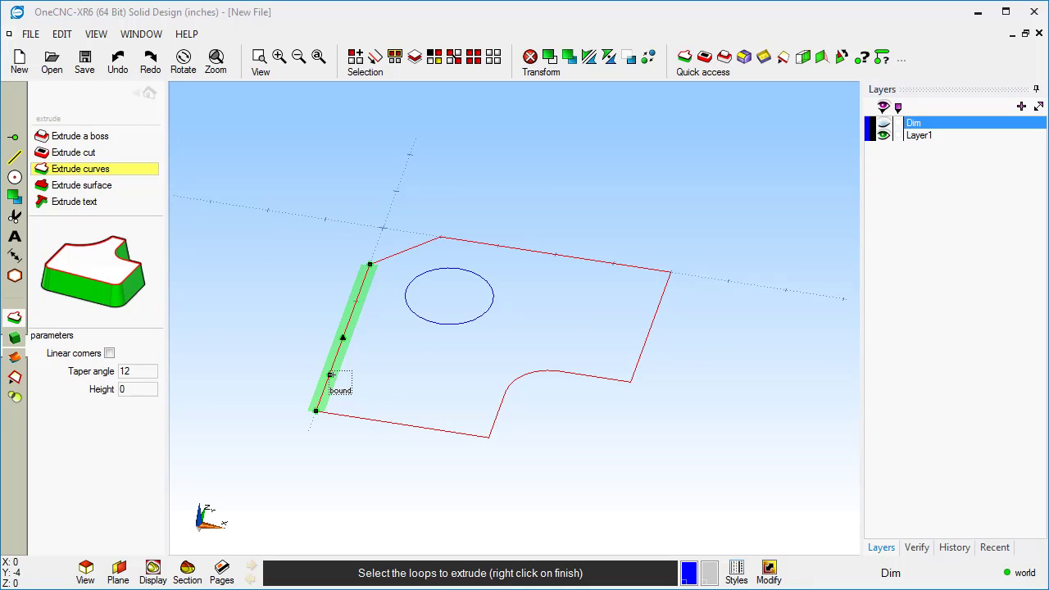
pyautogui.rightClick(330, 376)
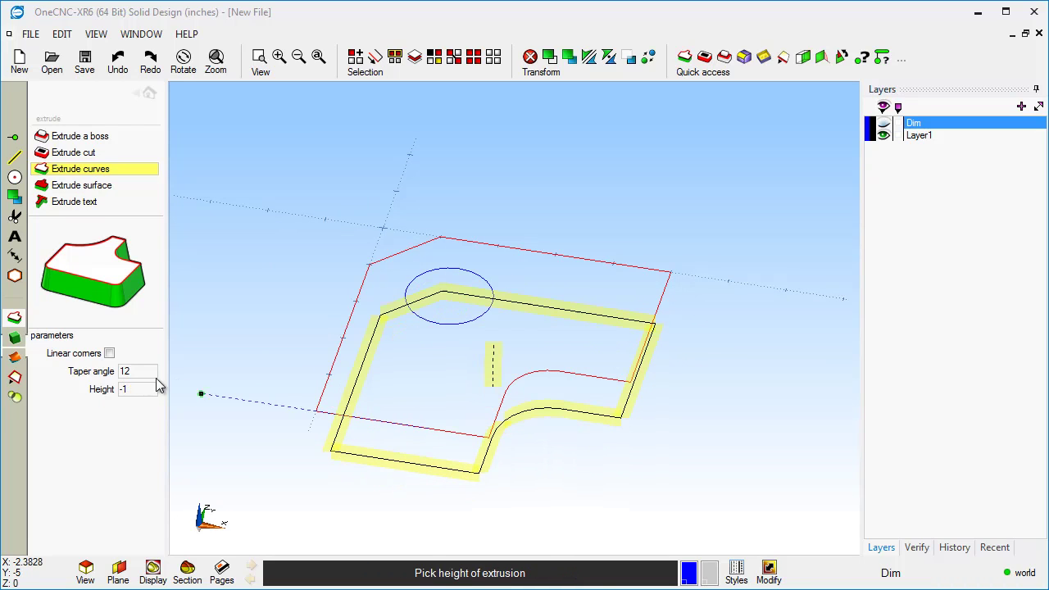
pyautogui.write('0')
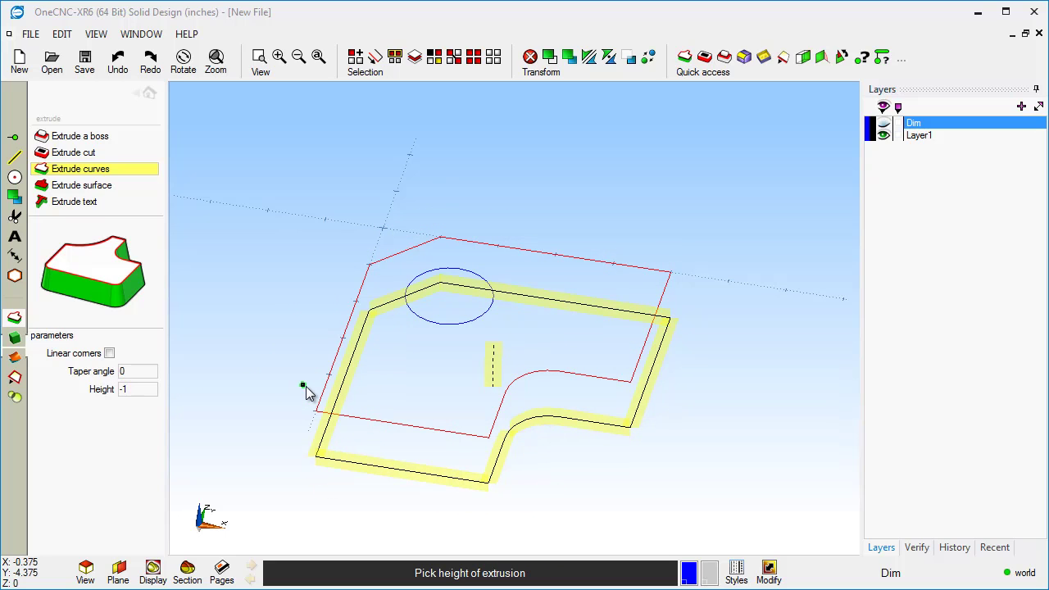
pyautogui.click(306, 391)
pyautogui.rightClick(353, 291)
pyautogui.moveTo(396, 265); pyautogui.dragTo(358, 280, button='middle')
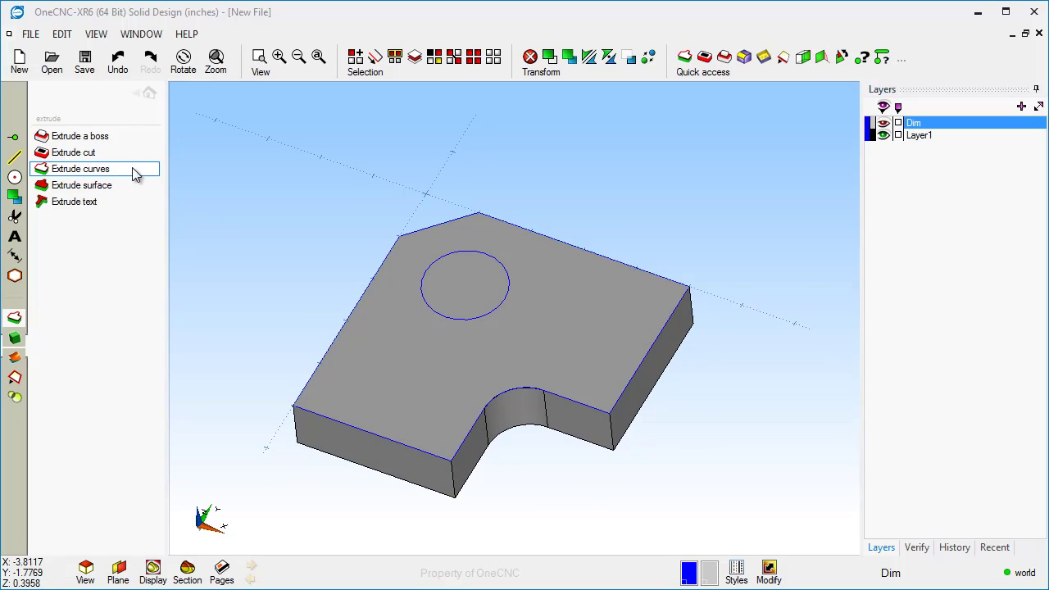
# Cut the circle through the plate with Extrude cut to a depth of about -4.875.
pyautogui.click(98, 156)
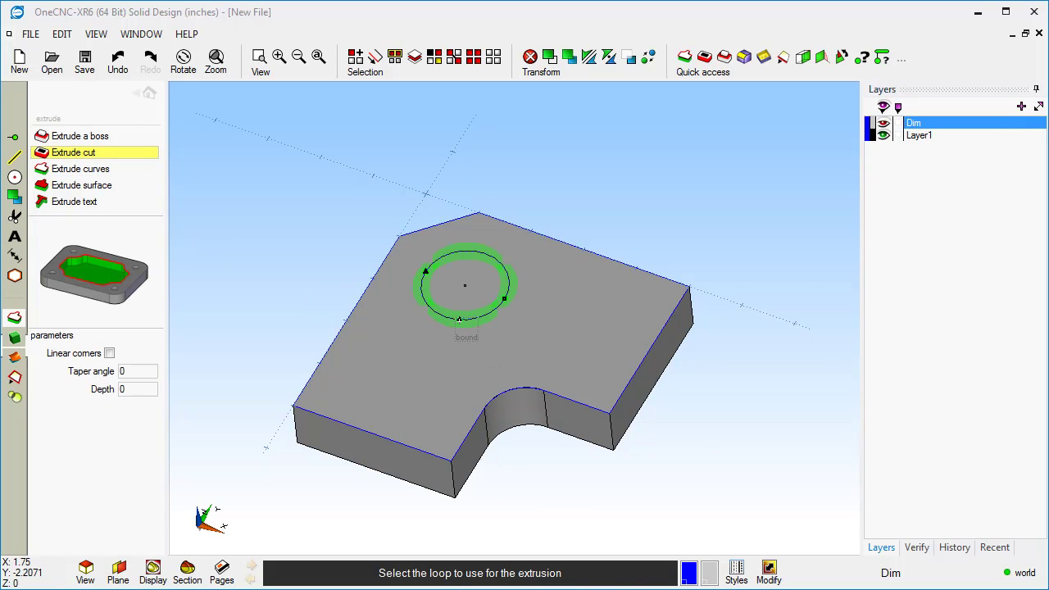
pyautogui.click(459, 319)
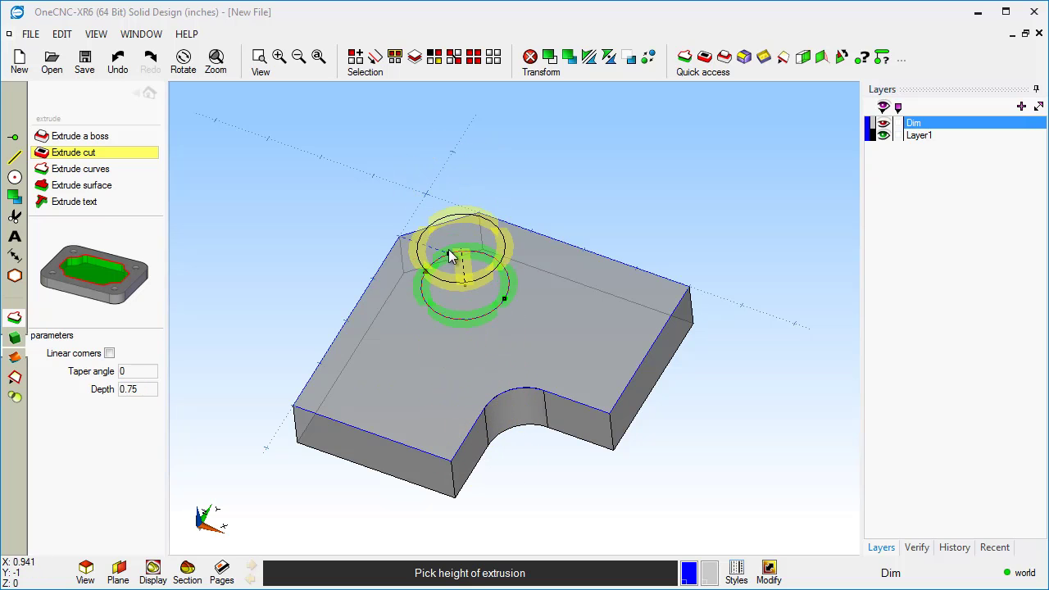
pyautogui.click(502, 473)
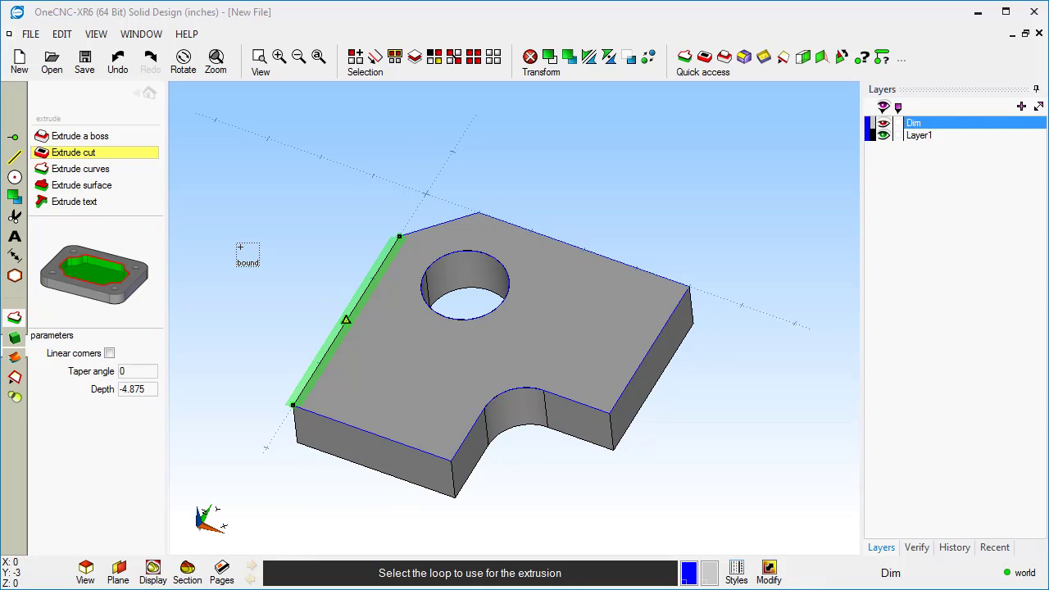
pyautogui.press('Escape')
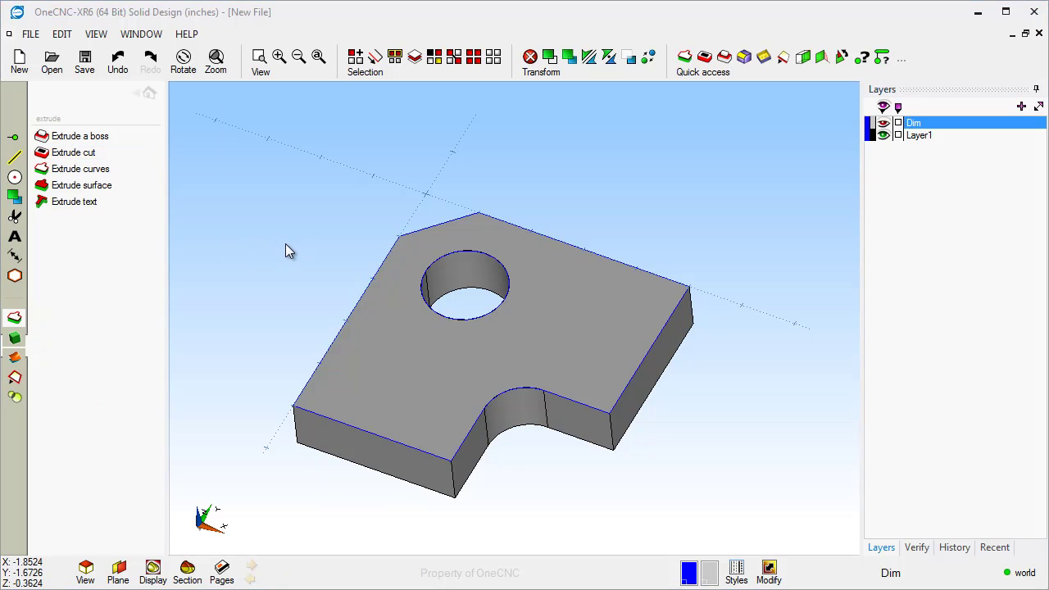
# In top view, draw a closed stepped line outline over the plate's upper right corner, starting at X 2.75, Y 0.375.
pyautogui.press('t')
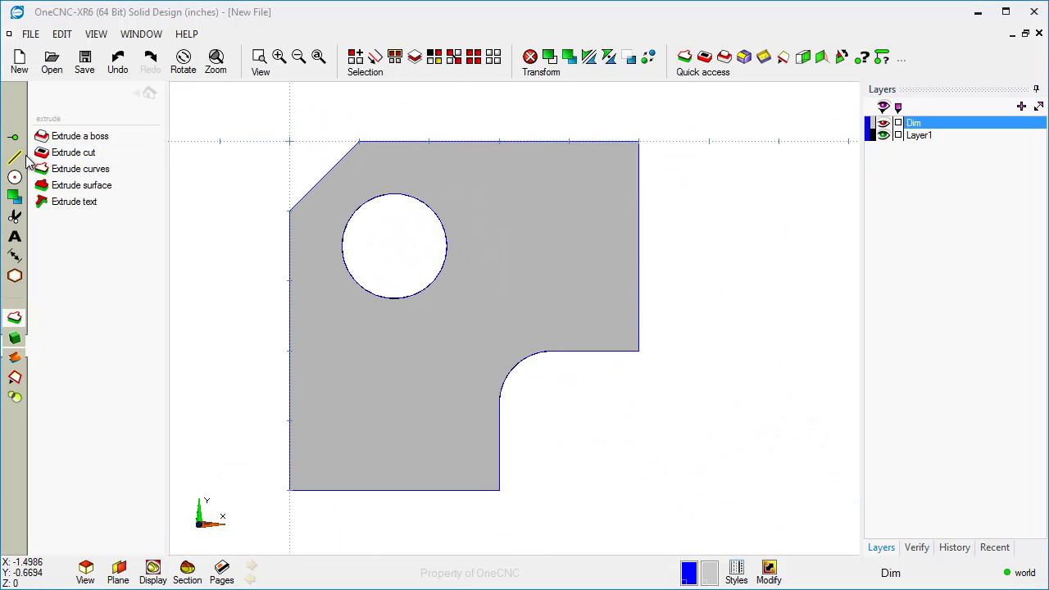
pyautogui.click(14, 156)
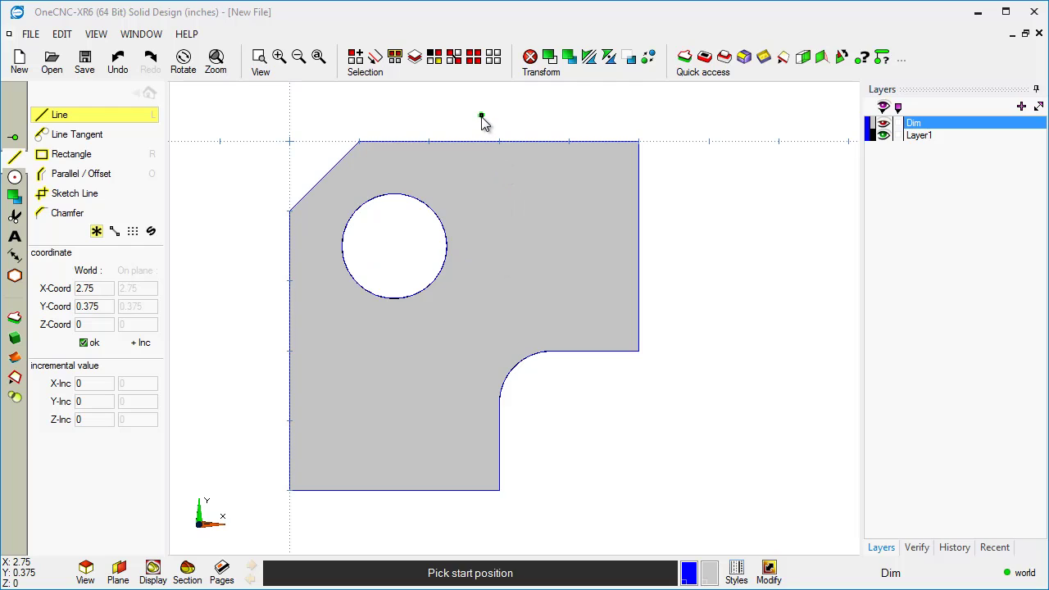
pyautogui.click(481, 116)
pyautogui.click(481, 202)
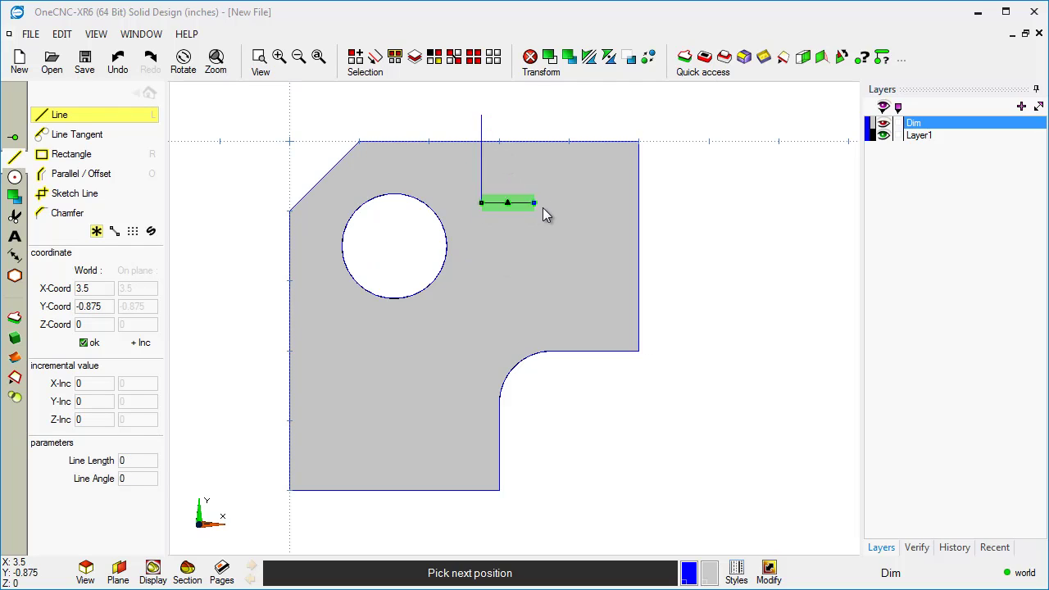
pyautogui.click(533, 203)
pyautogui.click(535, 299)
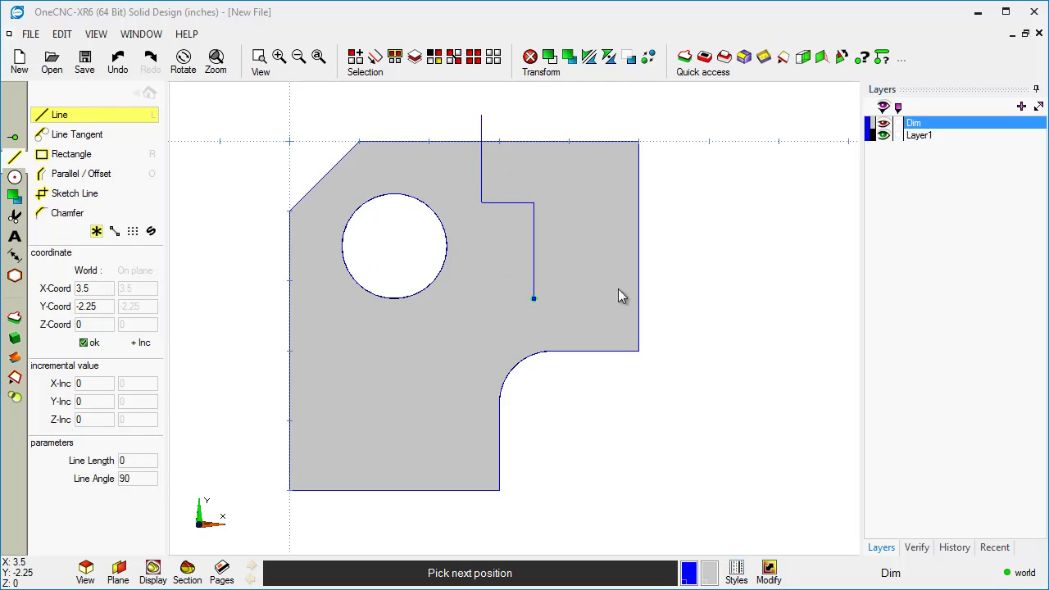
pyautogui.click(717, 300)
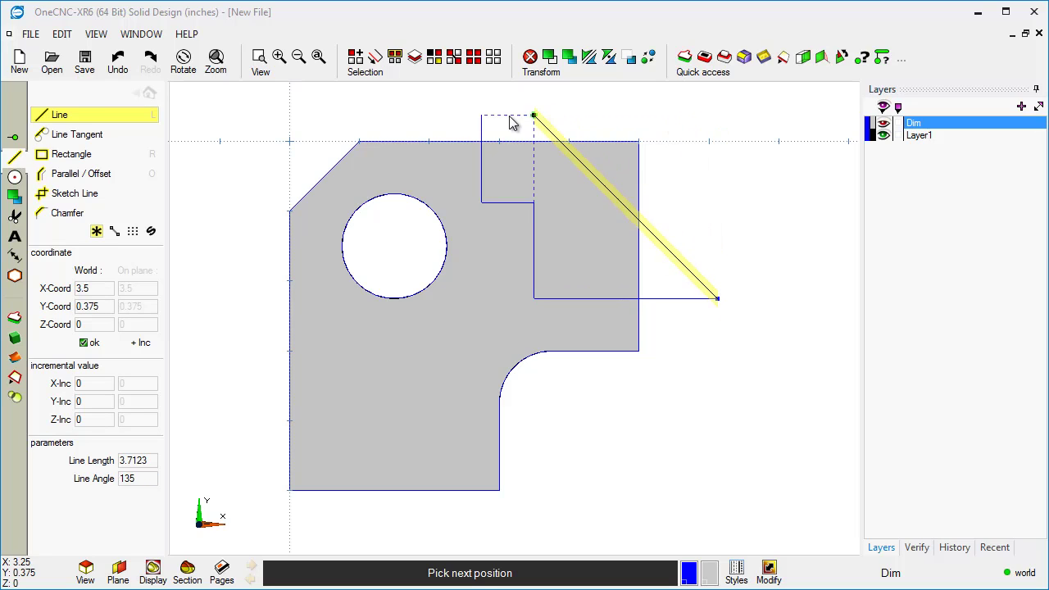
pyautogui.click(717, 115)
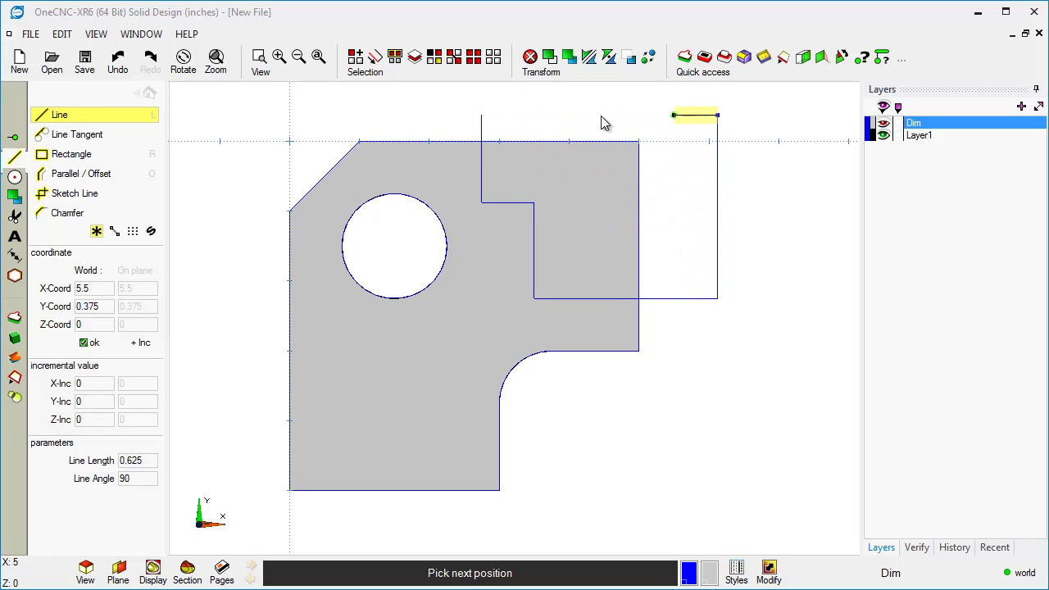
pyautogui.click(482, 116)
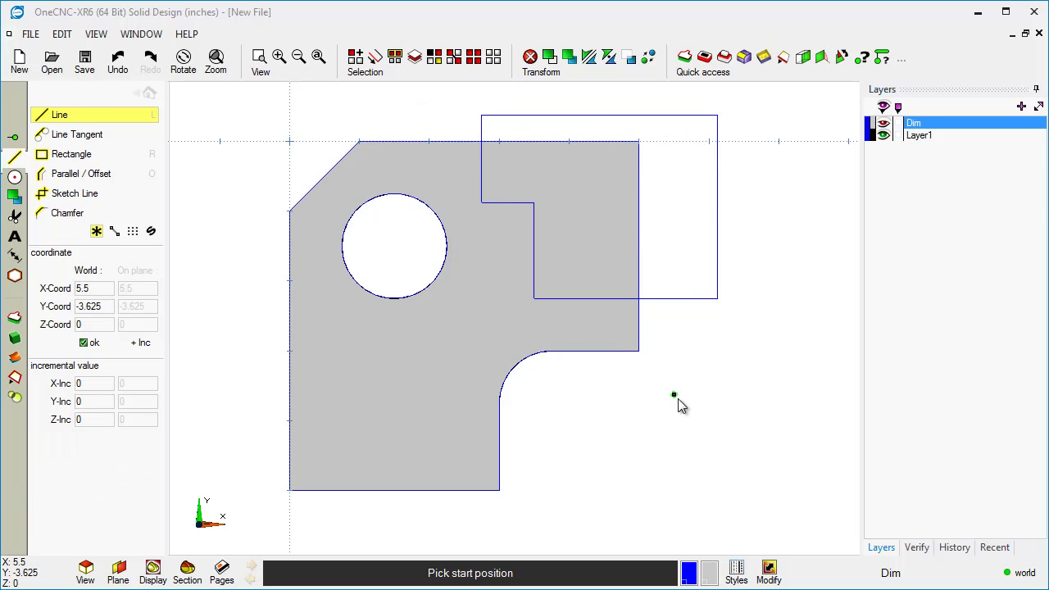
# Extrude cut the stepped outline down into the plate's corner, leaving a thin floor.
pyautogui.moveTo(679, 402)
pyautogui.mouseDown(button='middle')
pyautogui.moveTo(667, 264)
pyautogui.moveTo(655, 254)
pyautogui.mouseUp(button='middle')
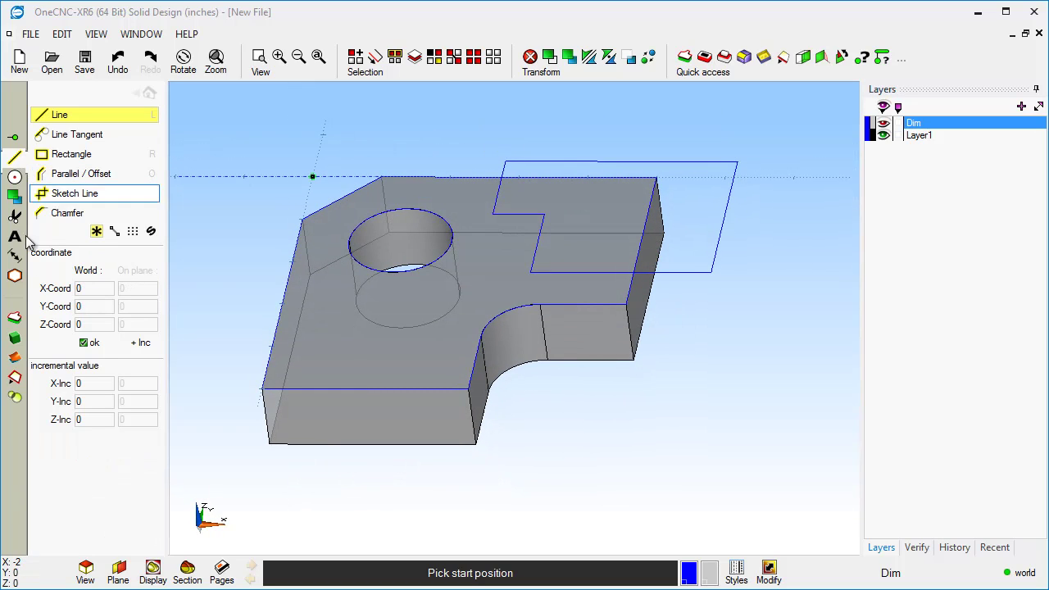
pyautogui.click(14, 317)
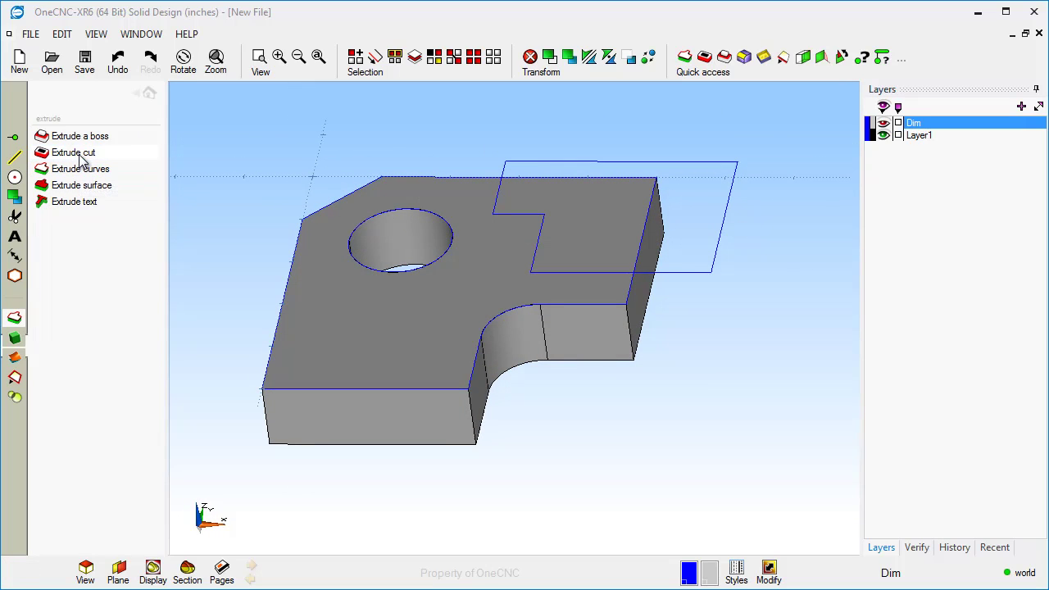
pyautogui.click(73, 152)
pyautogui.click(719, 246)
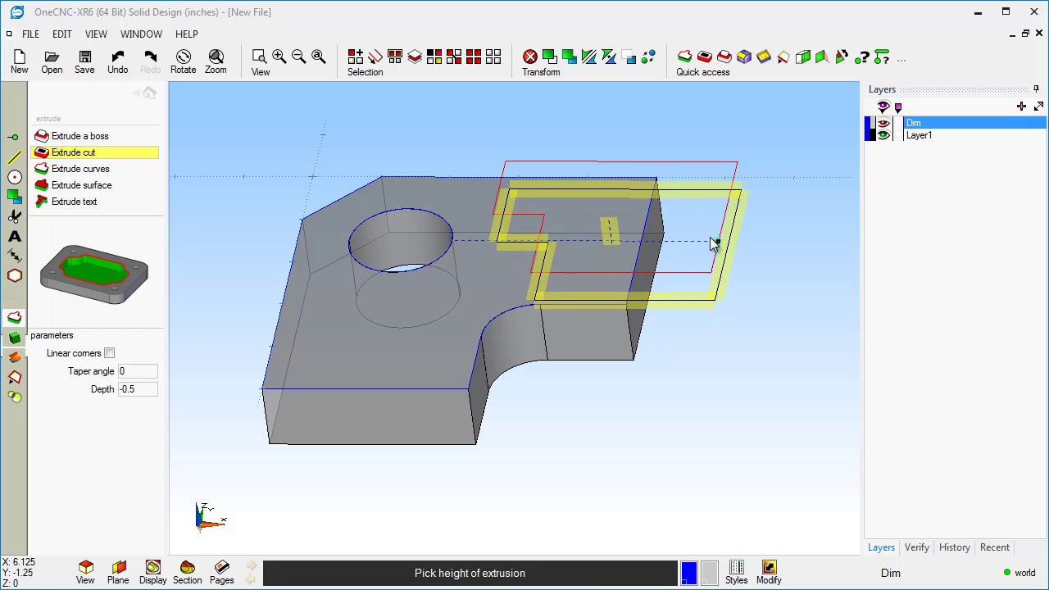
pyautogui.moveTo(714, 241); pyautogui.dragTo(712, 197, button='middle')
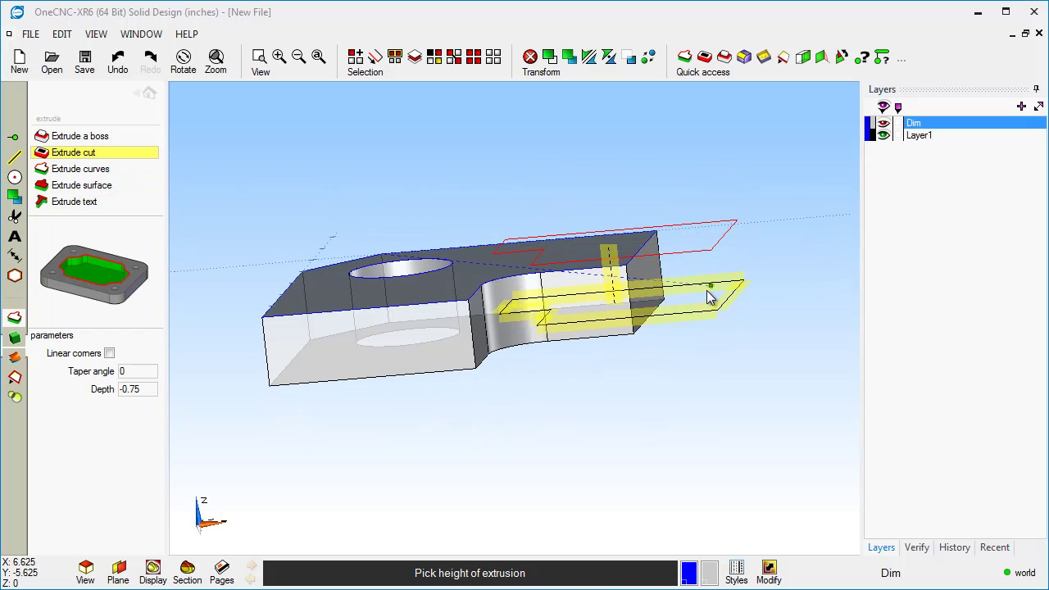
pyautogui.click(708, 307)
pyautogui.press('Escape')
pyautogui.moveTo(708, 321); pyautogui.dragTo(628, 420, button='middle')
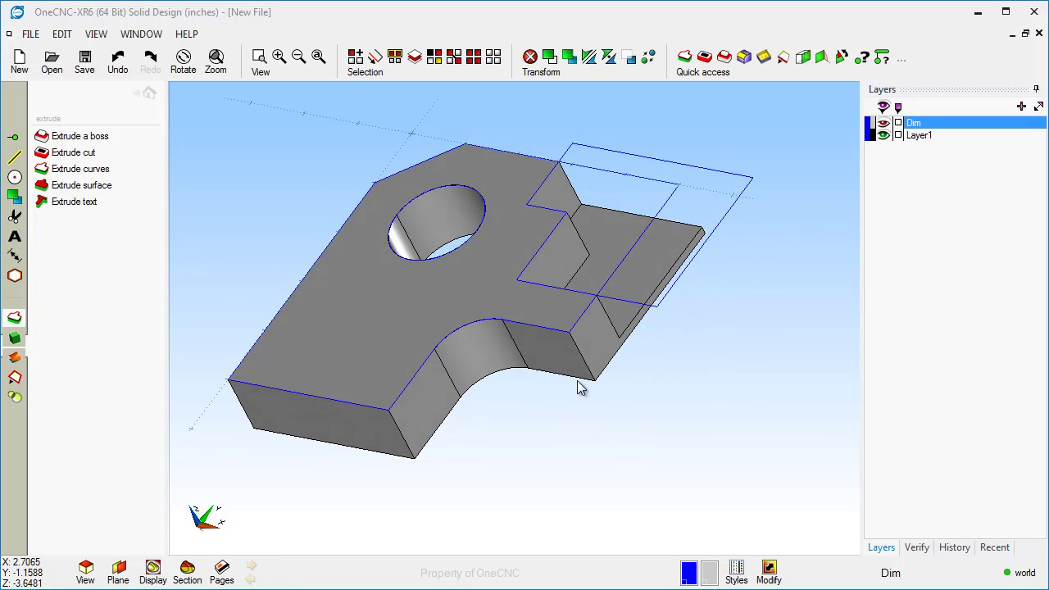
pyautogui.moveTo(578, 387); pyautogui.dragTo(575, 367, button='middle')
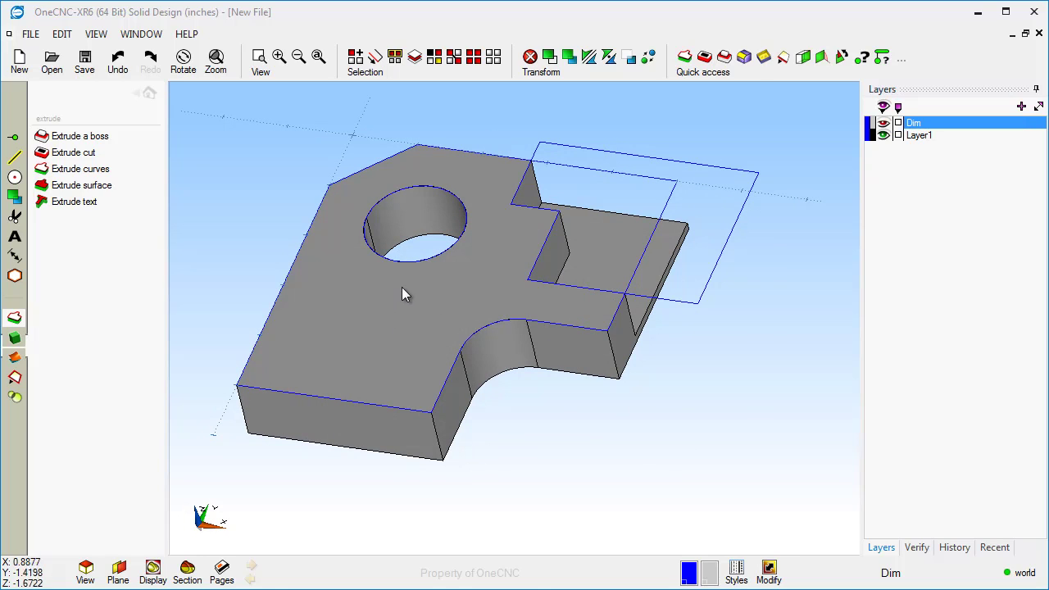
pyautogui.moveTo(401, 295); pyautogui.dragTo(463, 367, button='middle')
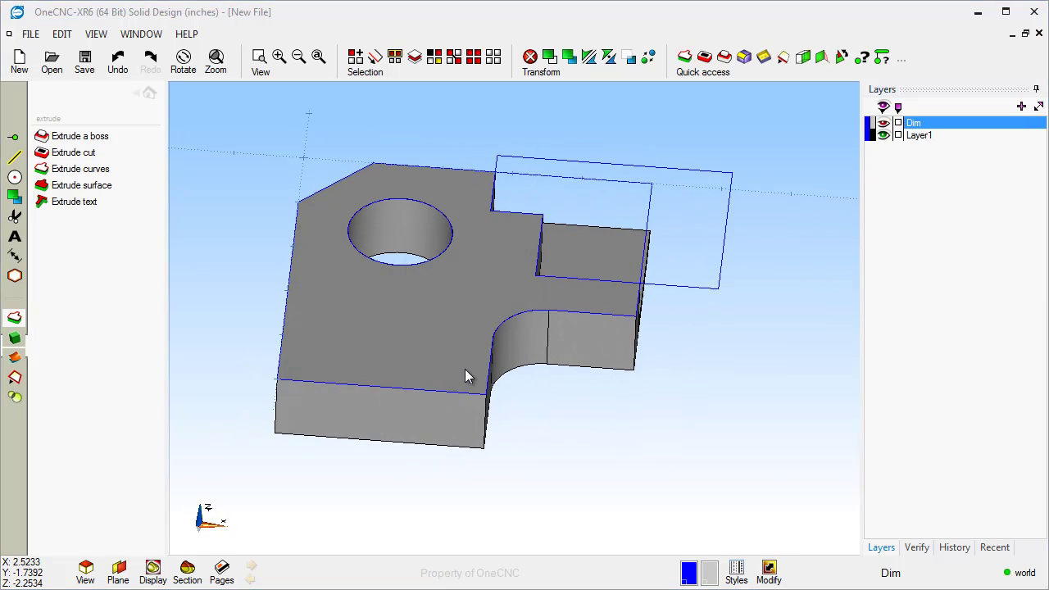
# In top view, draw connected lines across the lower-left corner: X -0.75, Y -3.5 to X 0.75, to X 1.5, Y -4, and straight down past the edge.
pyautogui.rightClick(465, 369)
pyautogui.click(457, 289)
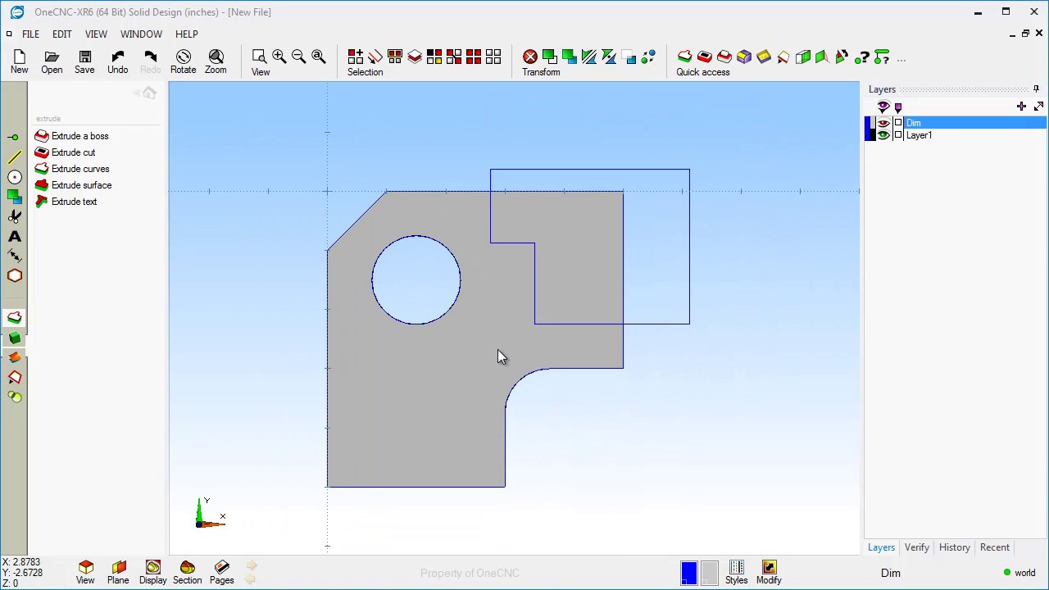
pyautogui.click(14, 158)
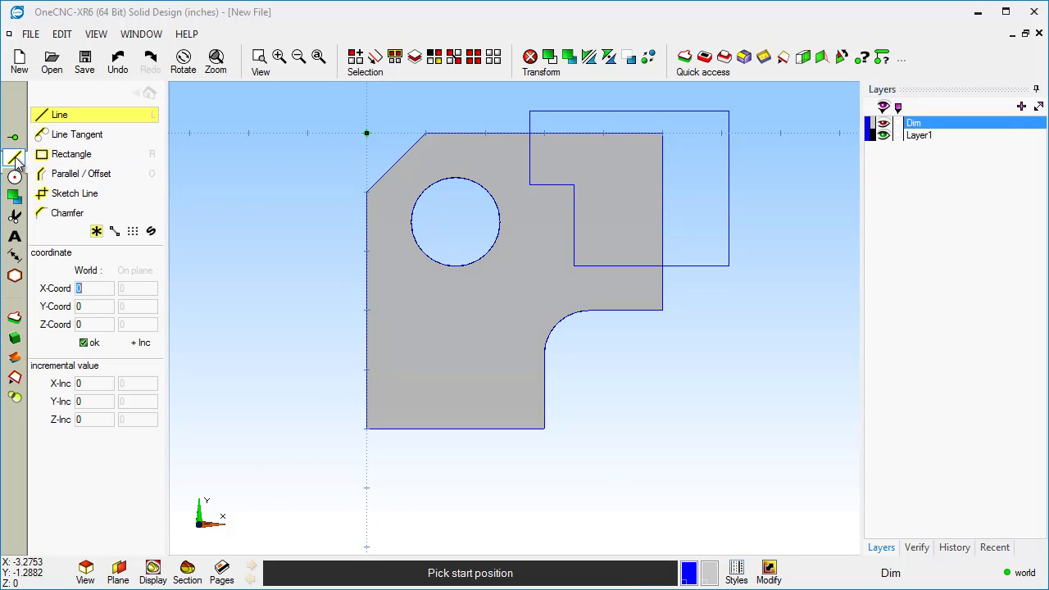
pyautogui.click(324, 340)
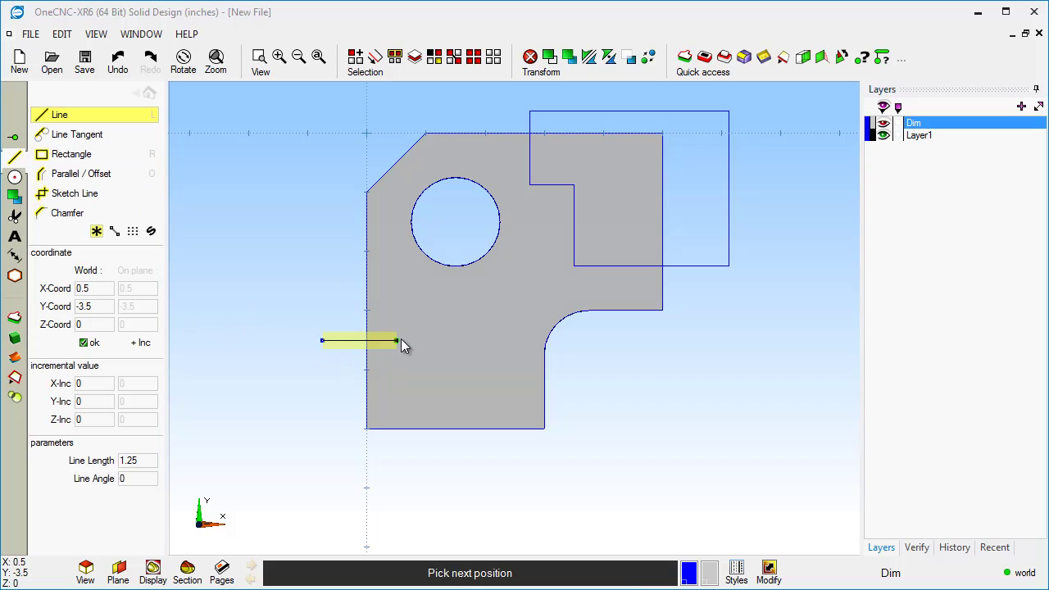
pyautogui.click(412, 340)
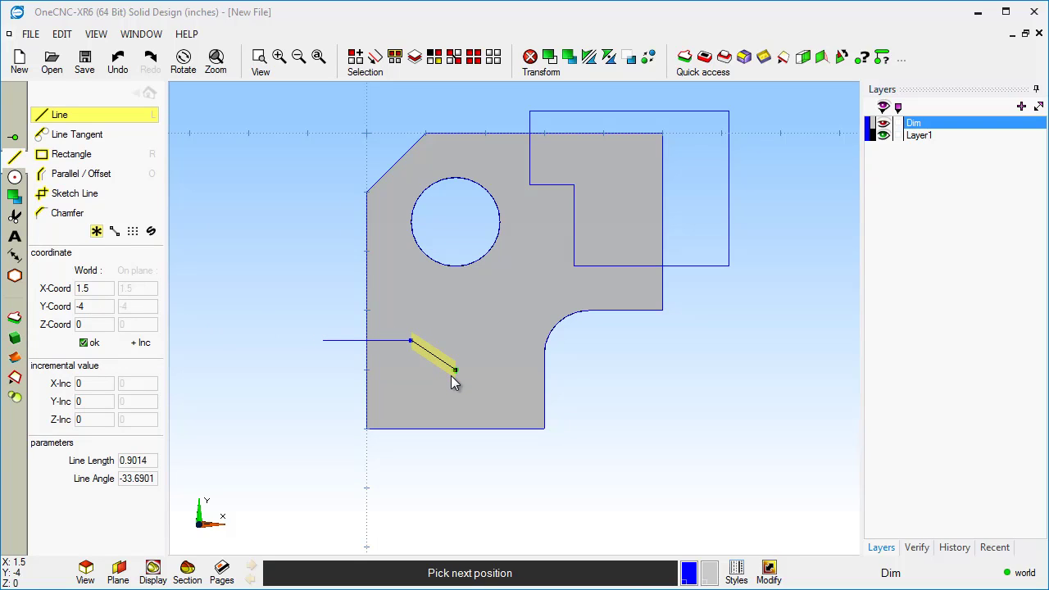
pyautogui.click(452, 375)
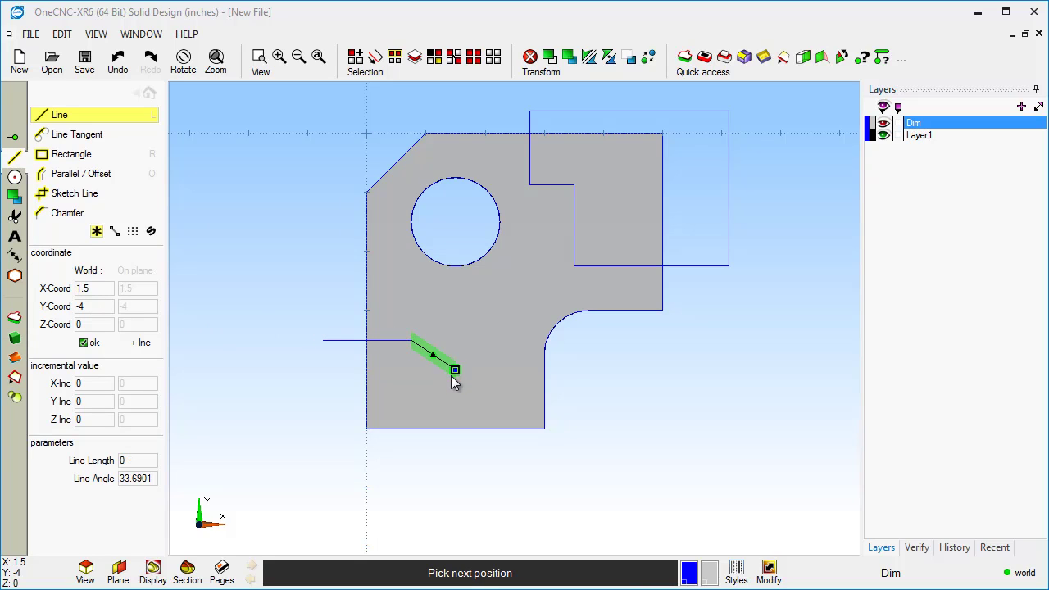
pyautogui.click(454, 460)
pyautogui.rightClick(476, 473)
# Trim the new lines against the plate's outer outline with Trim two at both crossings, leaving a closed corner profile.
pyautogui.moveTo(476, 473); pyautogui.dragTo(426, 310, button='middle')
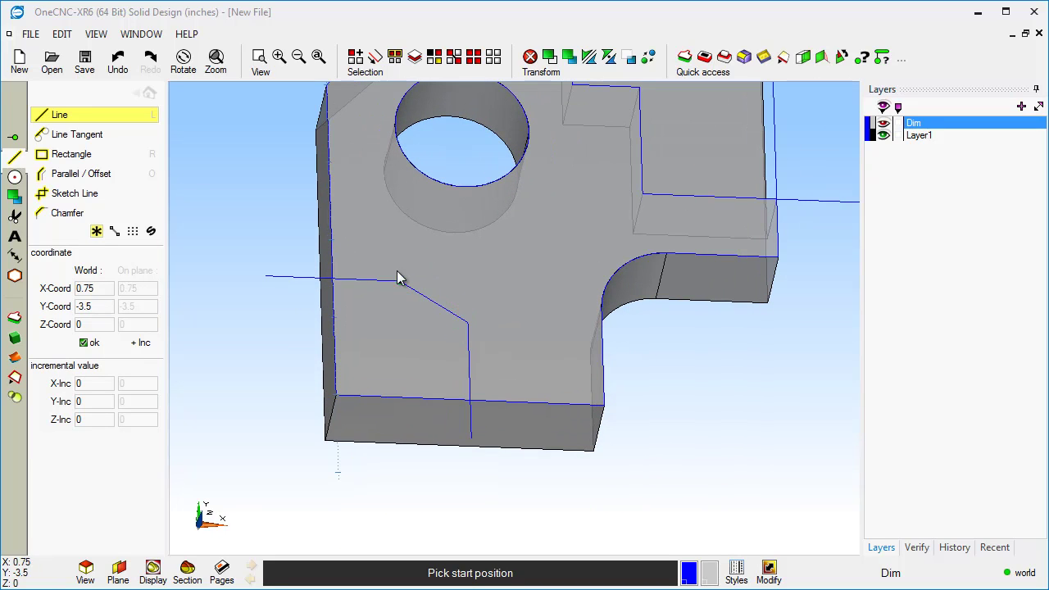
pyautogui.click(14, 215)
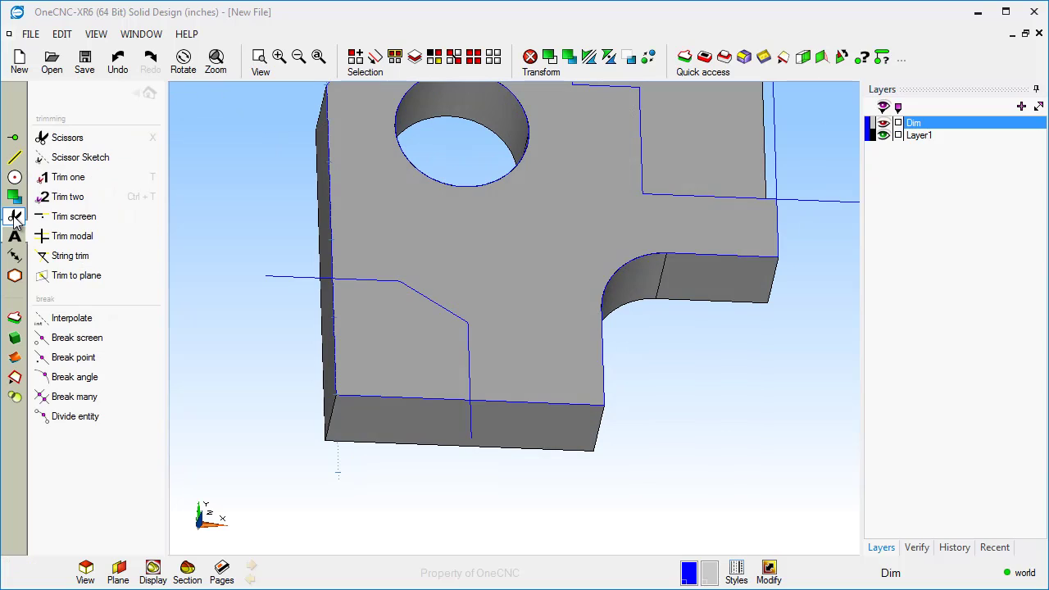
pyautogui.click(59, 200)
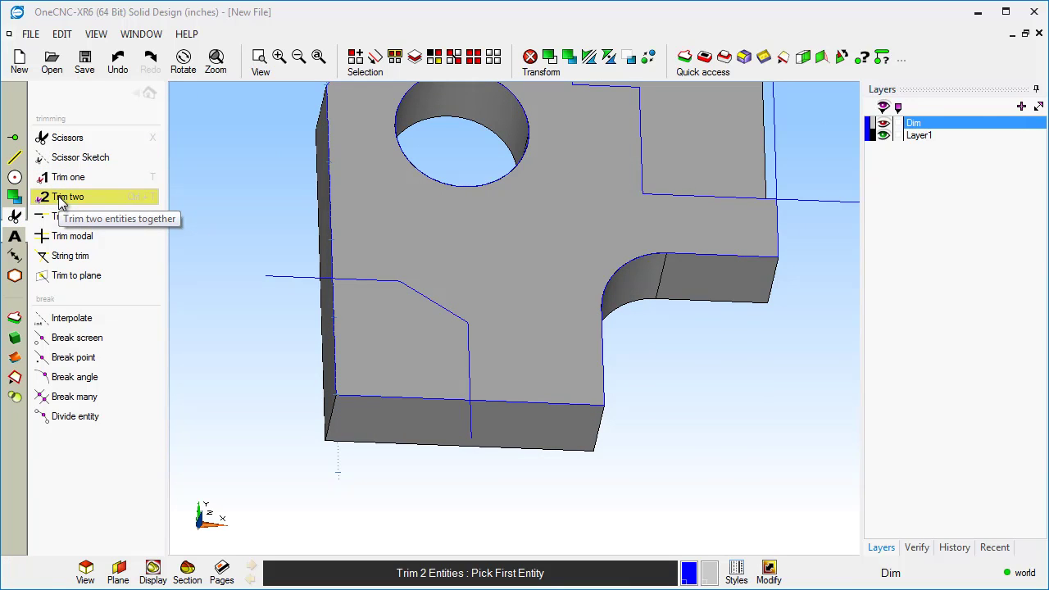
pyautogui.click(332, 314)
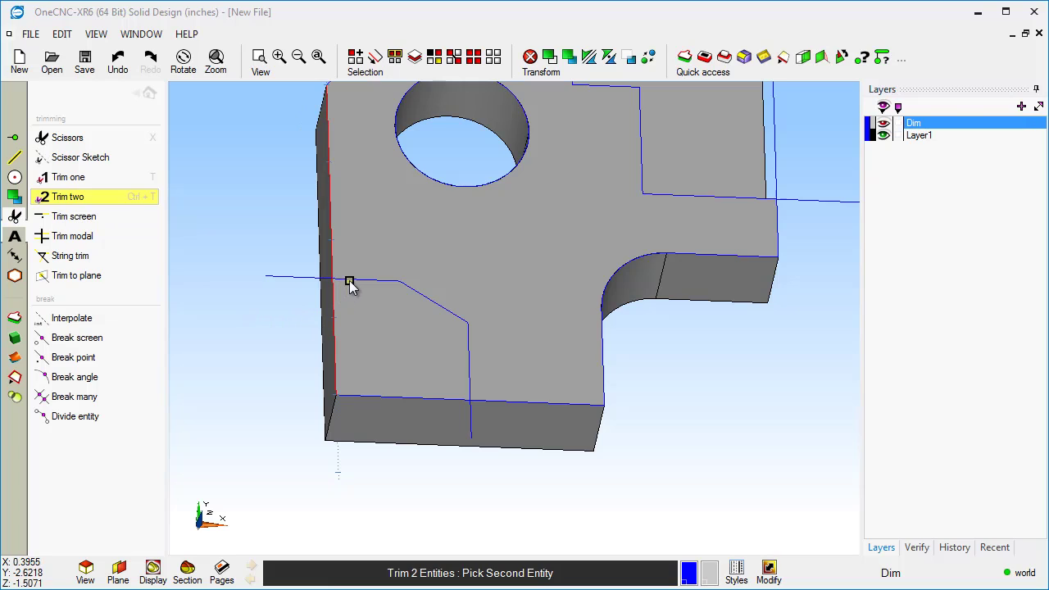
pyautogui.click(348, 283)
pyautogui.click(464, 365)
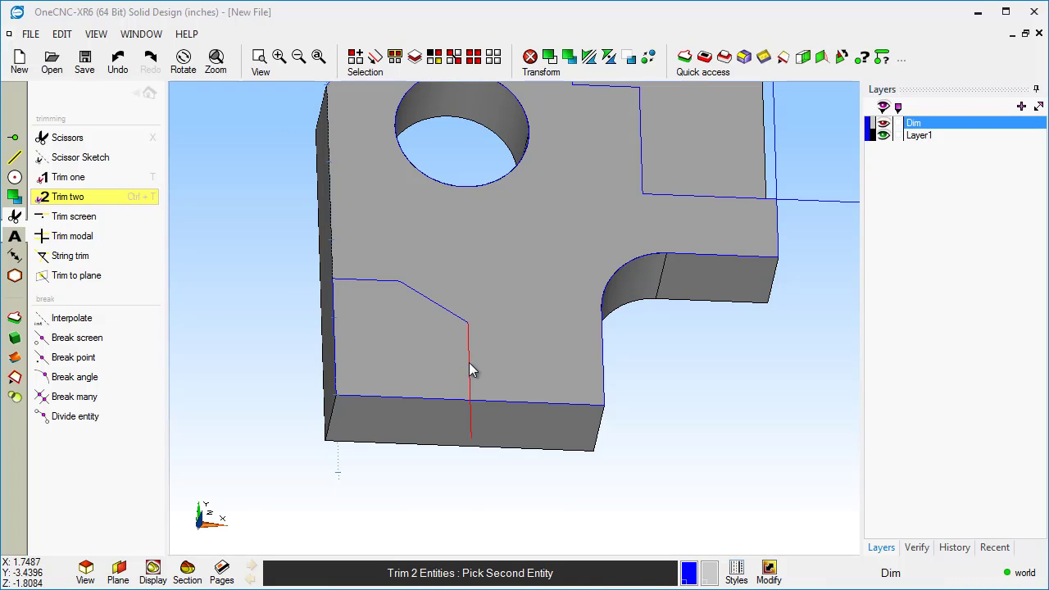
pyautogui.click(420, 402)
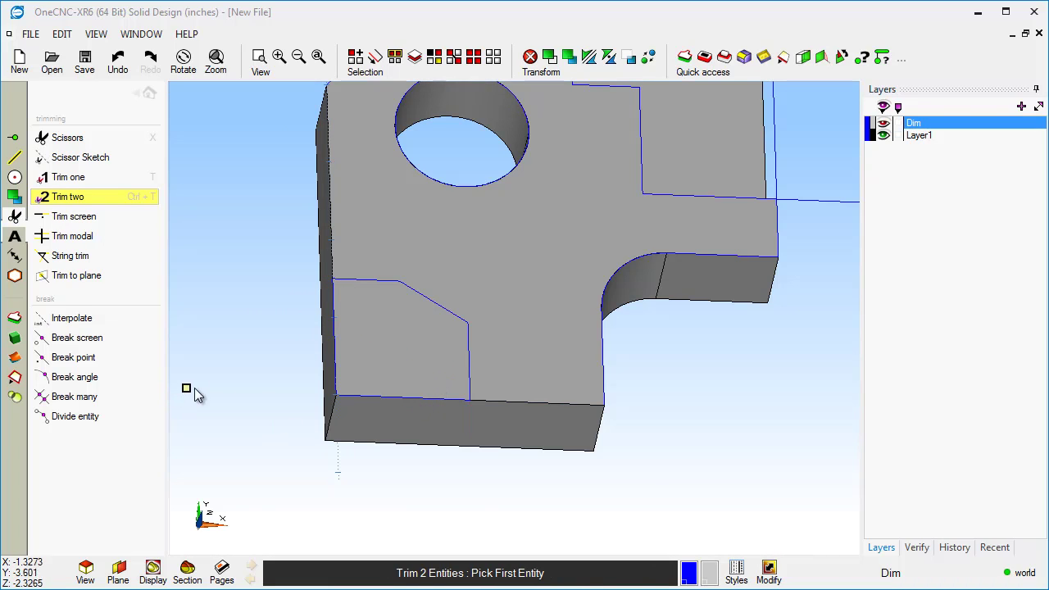
pyautogui.rightClick(248, 373)
# Extrude the closed five-sided corner profile upward from the plate's top face as a boss.
pyautogui.moveTo(253, 361); pyautogui.dragTo(424, 345, button='middle')
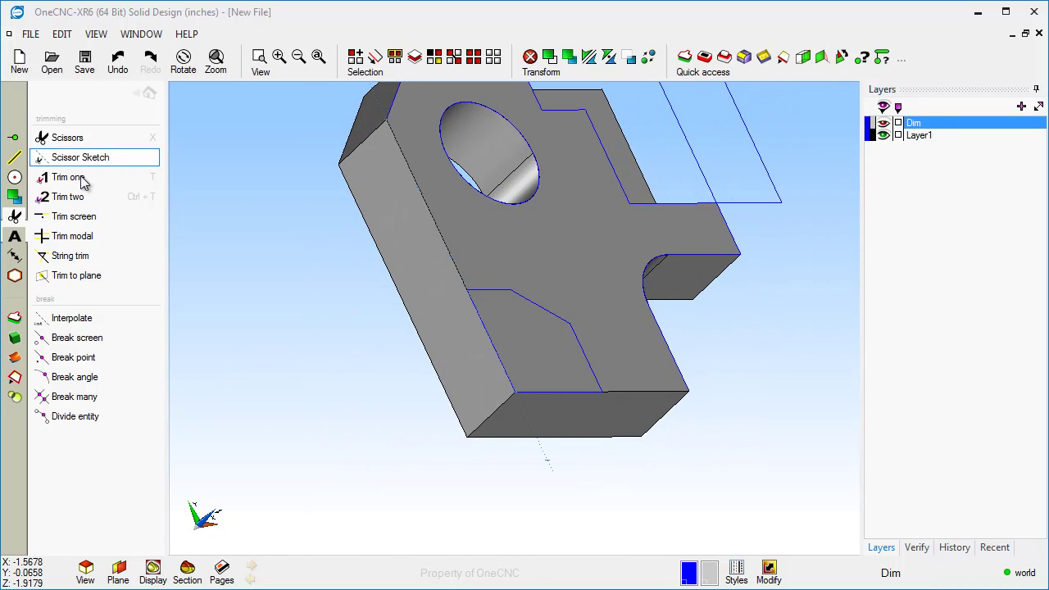
pyautogui.click(14, 318)
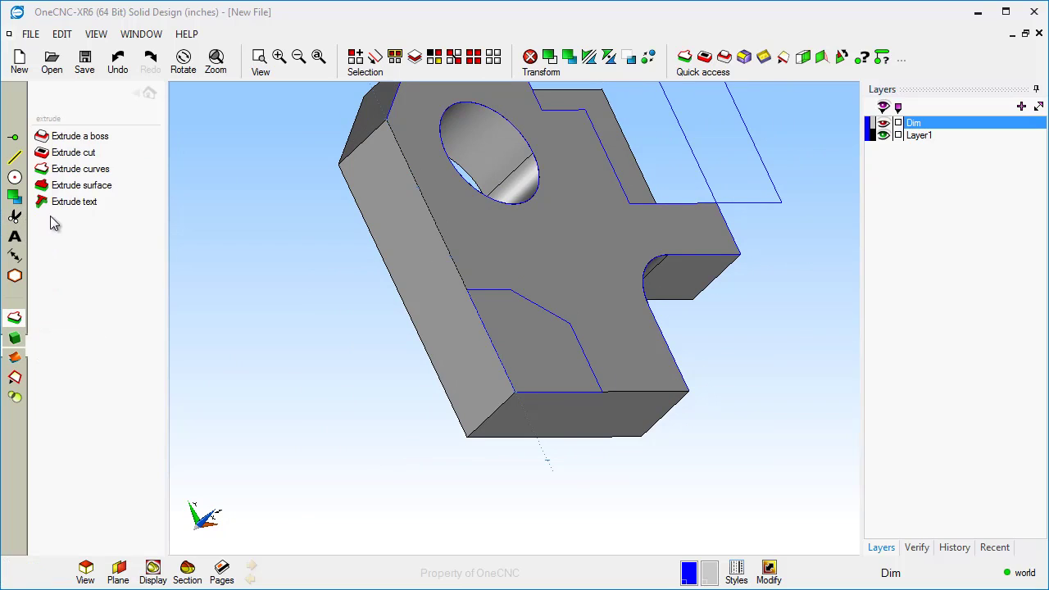
pyautogui.click(79, 136)
pyautogui.click(541, 324)
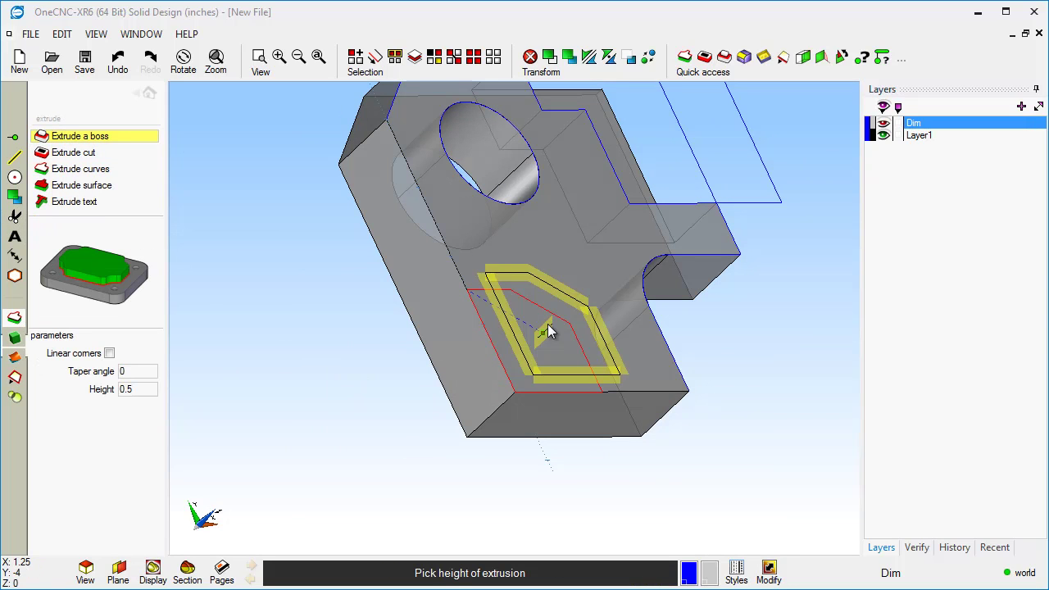
pyautogui.click(544, 273)
pyautogui.press('Escape')
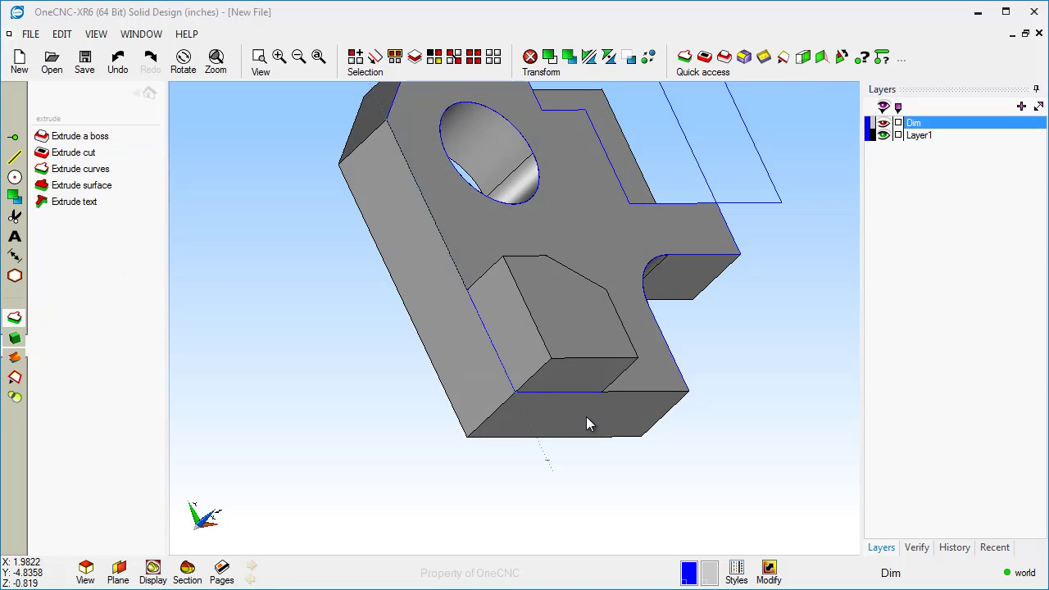
# Select all blue sketch curves by colour and delete them, keeping only the solid.
pyautogui.moveTo(585, 419); pyautogui.dragTo(412, 277, button='middle')
pyautogui.moveTo(479, 365)
pyautogui.mouseDown(button='middle')
pyautogui.moveTo(452, 368)
pyautogui.moveTo(478, 363)
pyautogui.mouseUp(button='middle')
pyautogui.rightClick(478, 363)
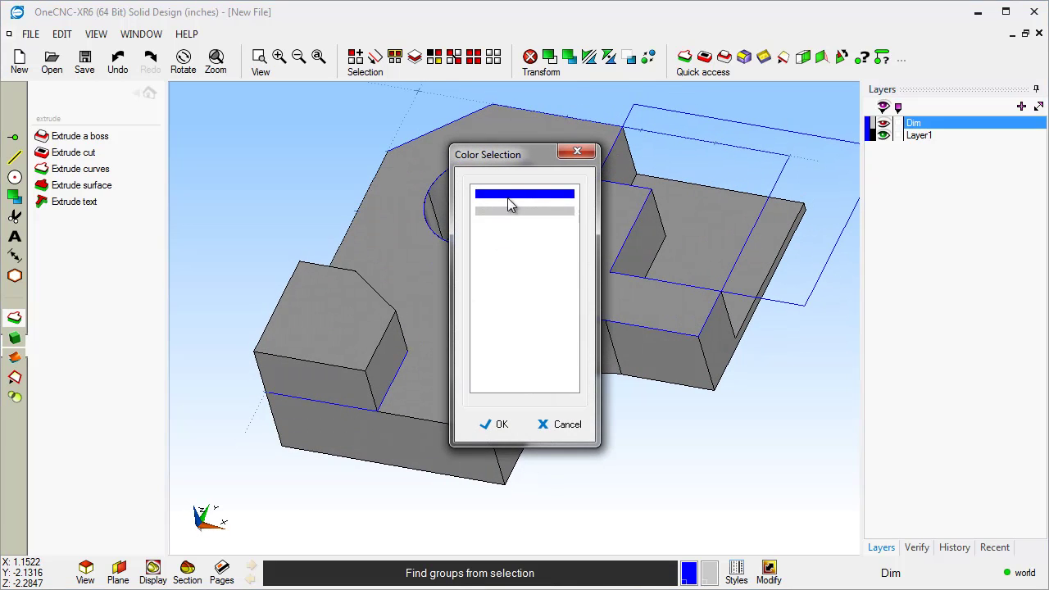
pyautogui.click(507, 199)
pyautogui.click(499, 426)
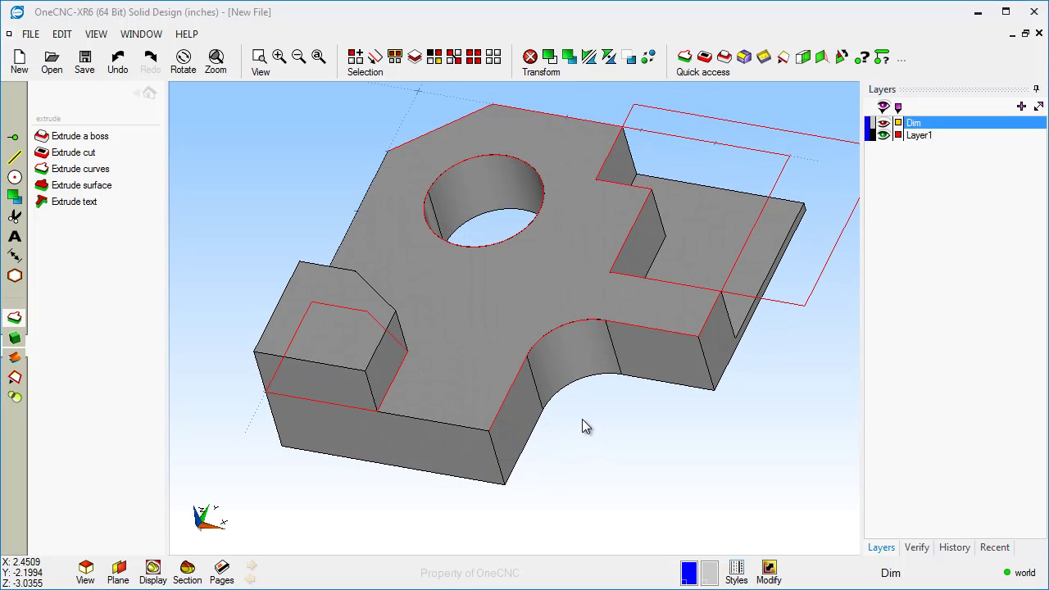
pyautogui.press('Delete')
# Apply a standard fillet of radius 0.125 to the inner edges where the corner boss meets the plate's top face.
pyautogui.moveTo(479, 418); pyautogui.dragTo(286, 473, button='middle')
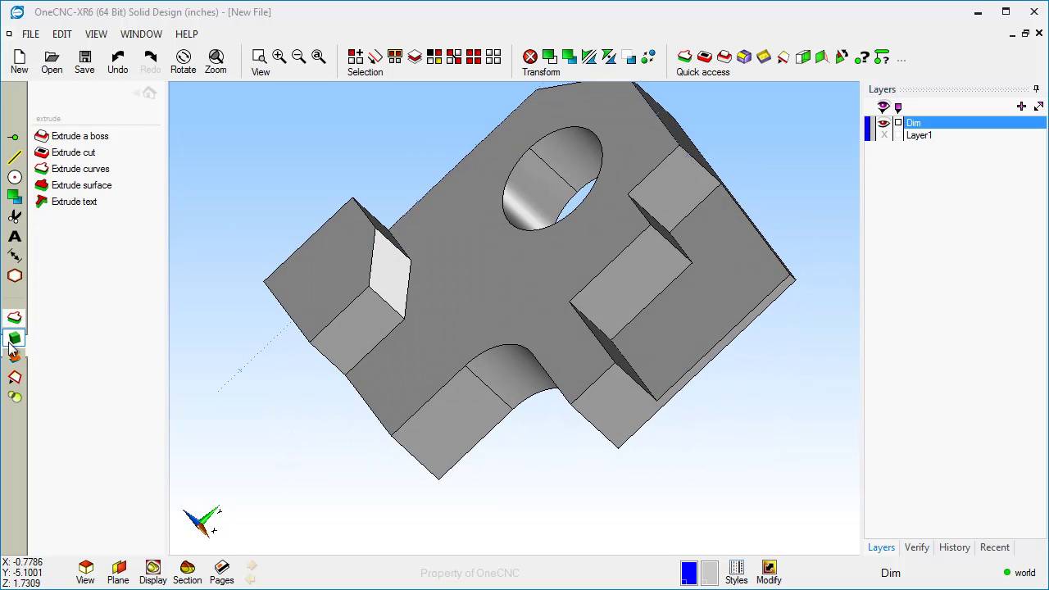
pyautogui.click(15, 377)
pyautogui.click(82, 138)
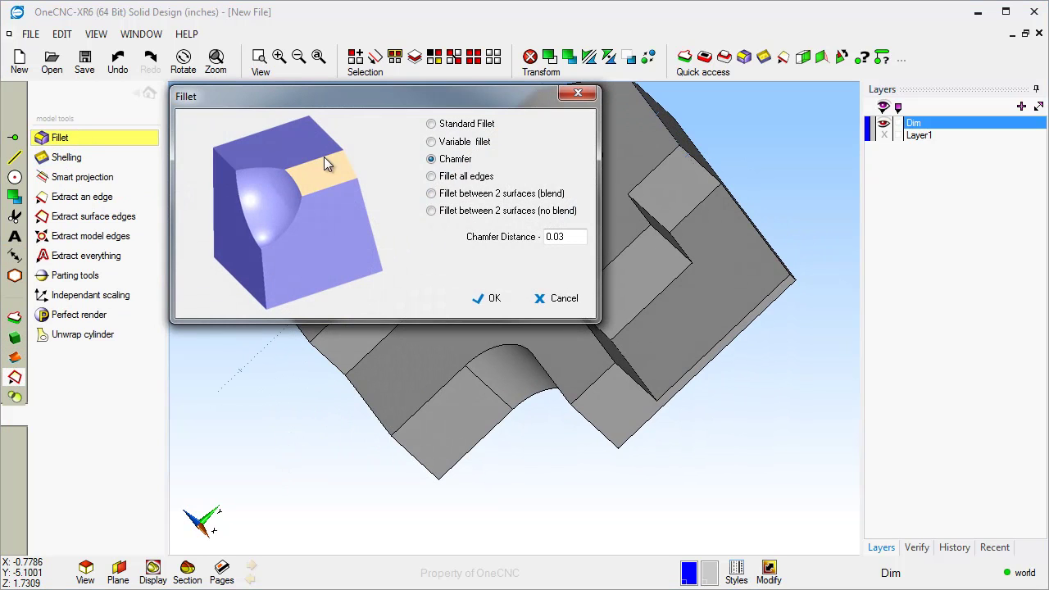
pyautogui.click(431, 124)
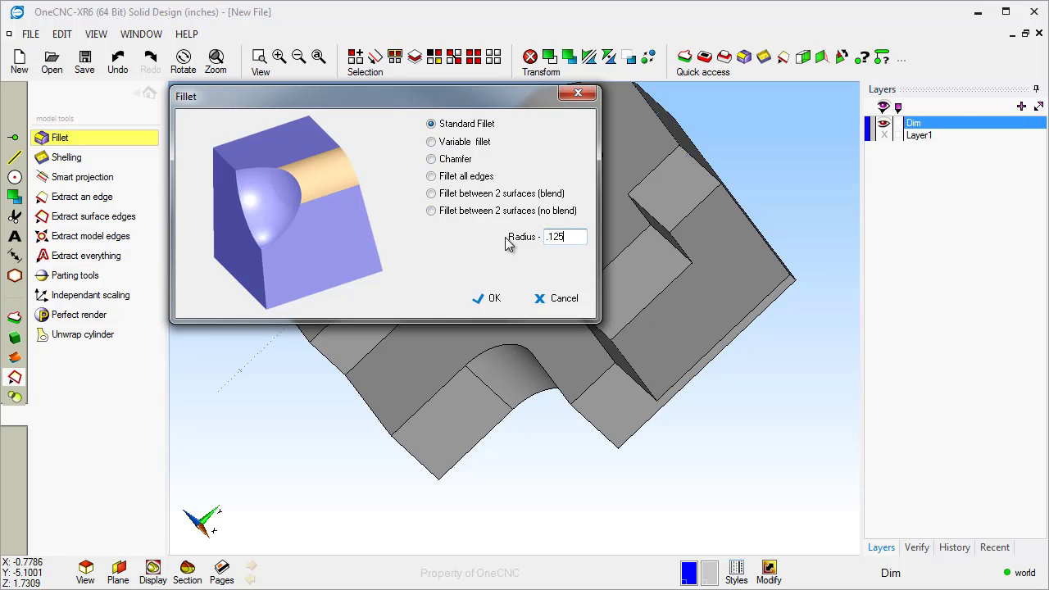
pyautogui.click(492, 299)
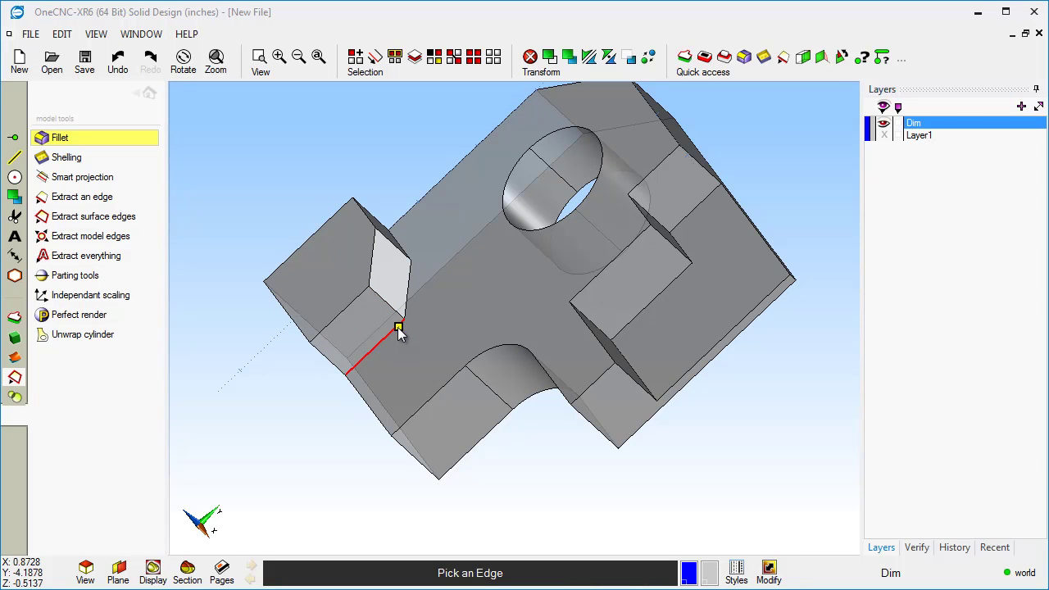
pyautogui.moveTo(412, 284); pyautogui.dragTo(433, 322, button='middle')
pyautogui.click(432, 227)
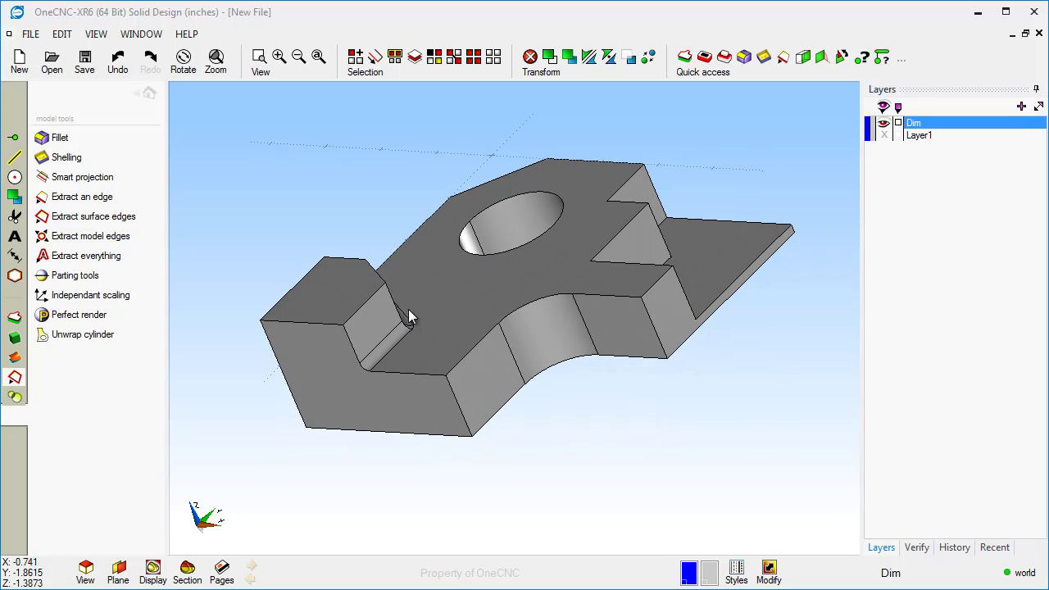
# Chamfer the upper and lower circular edges of the through hole with a distance of 0.125.
pyautogui.moveTo(367, 336); pyautogui.dragTo(595, 417, button='middle')
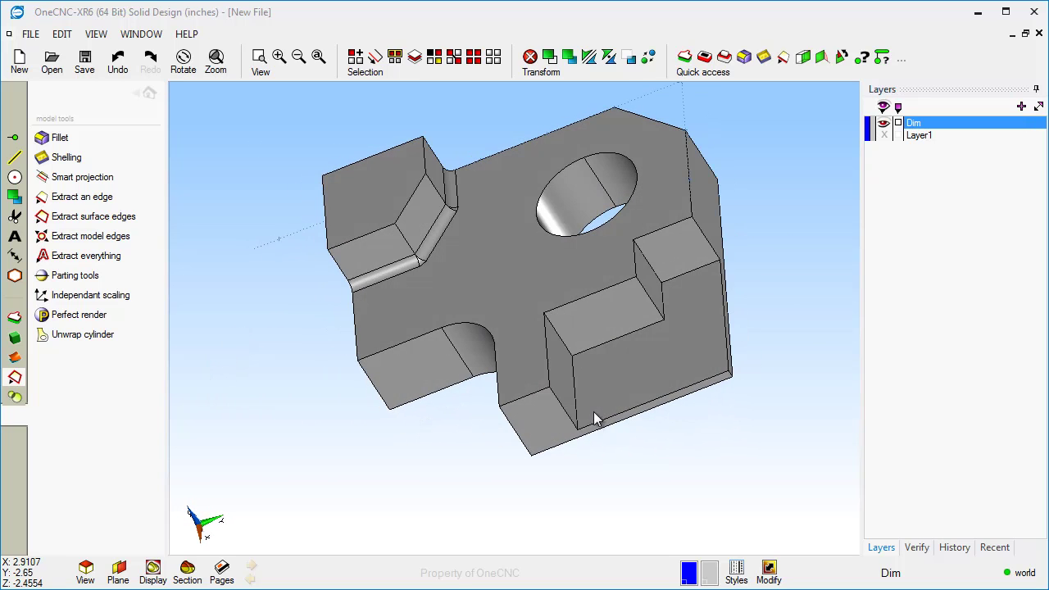
pyautogui.moveTo(653, 351); pyautogui.dragTo(630, 344, button='middle')
pyautogui.click(74, 137)
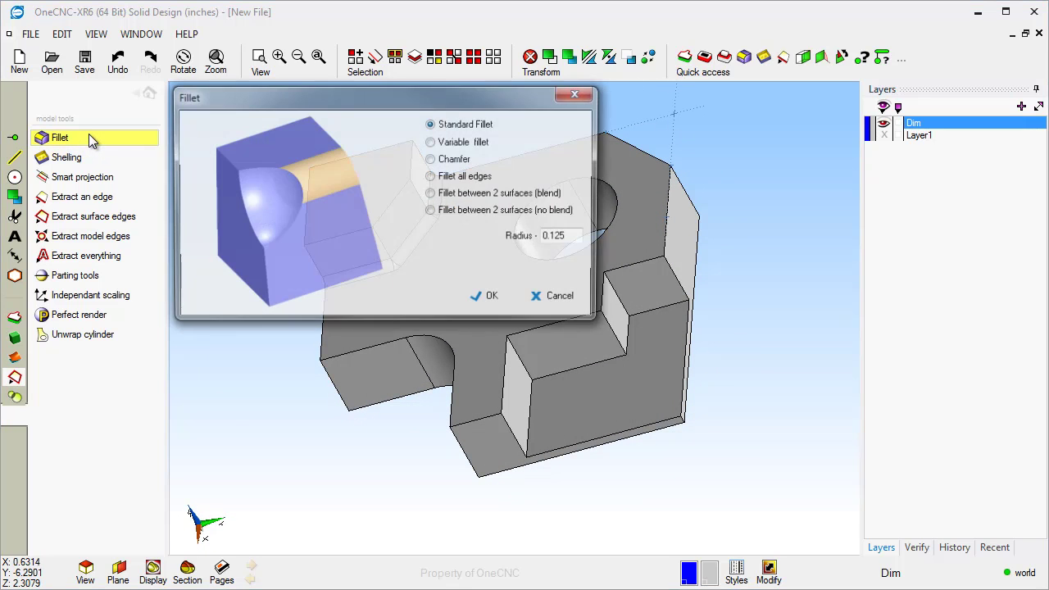
pyautogui.click(432, 159)
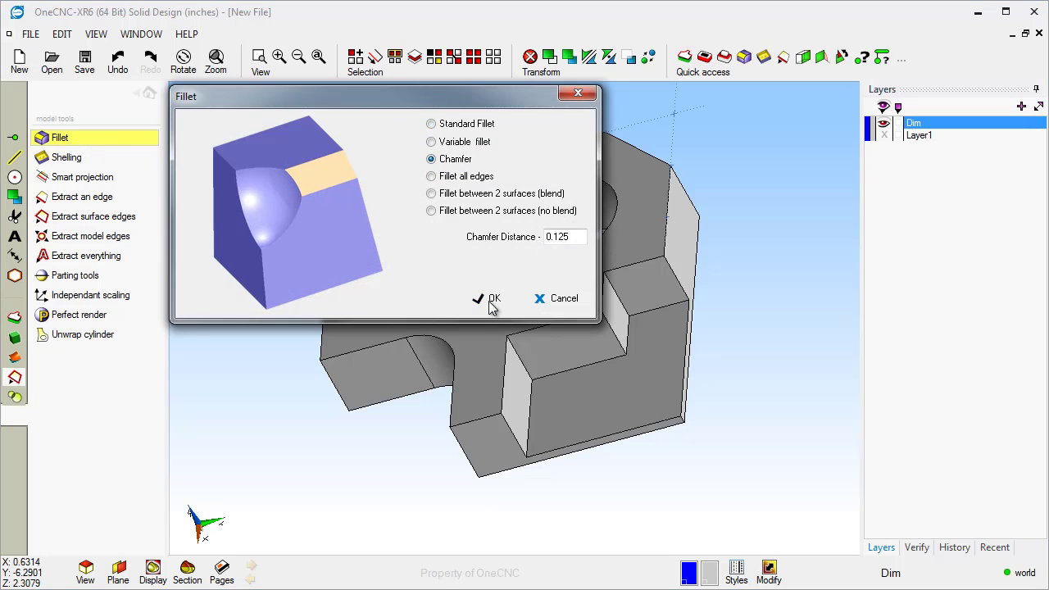
pyautogui.click(490, 300)
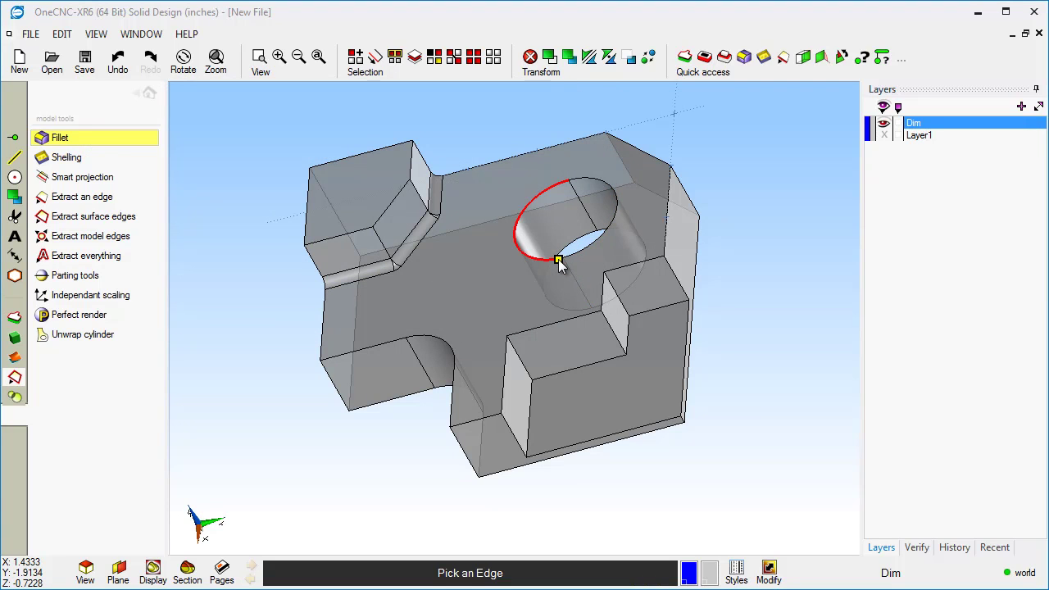
pyautogui.click(559, 261)
pyautogui.click(563, 310)
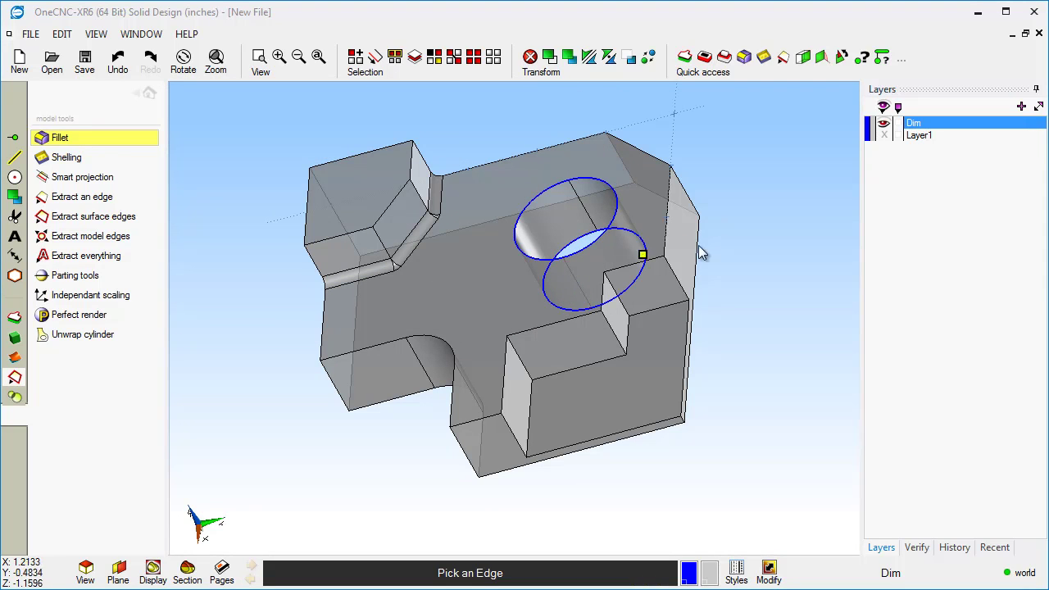
pyautogui.rightClick(780, 271)
pyautogui.moveTo(701, 302); pyautogui.dragTo(635, 330, button='middle')
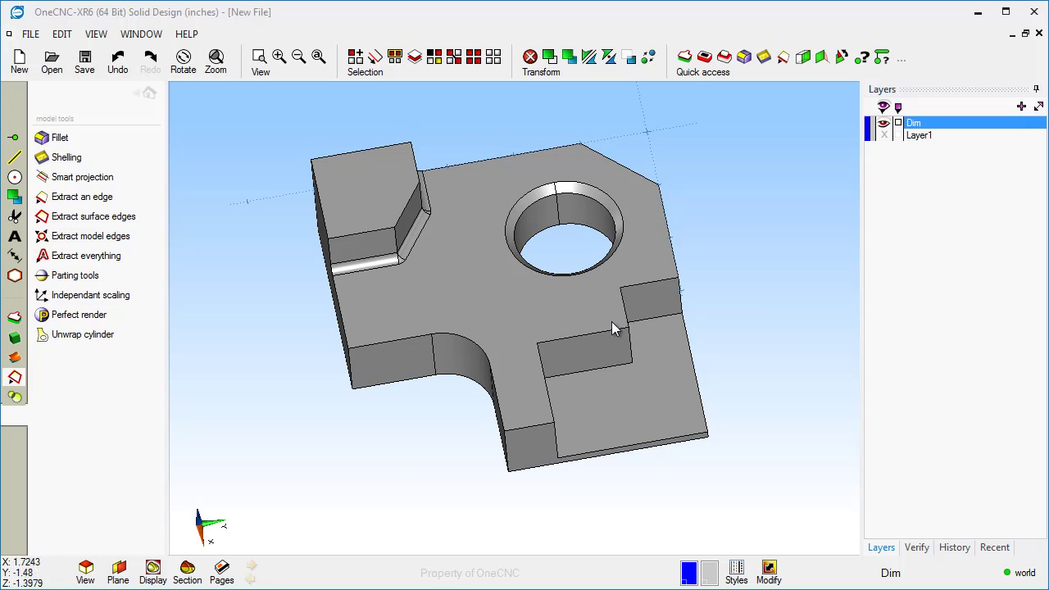
# Extract the stepped pocket's outer floor edge and the adjoining vertical wall edge as curves.
pyautogui.moveTo(620, 356); pyautogui.dragTo(603, 344, button='middle')
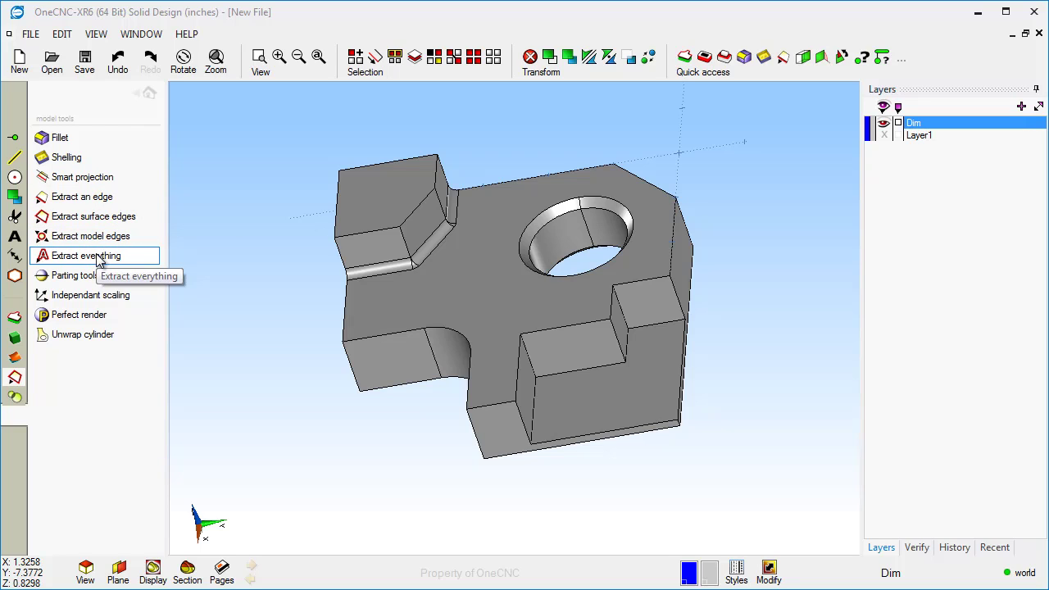
pyautogui.click(98, 202)
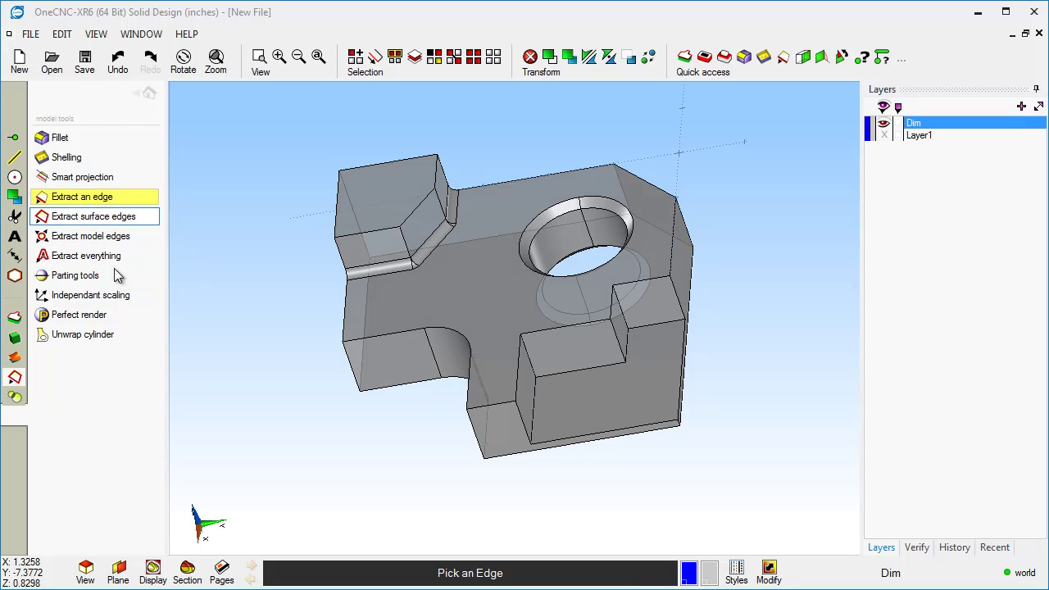
pyautogui.click(577, 443)
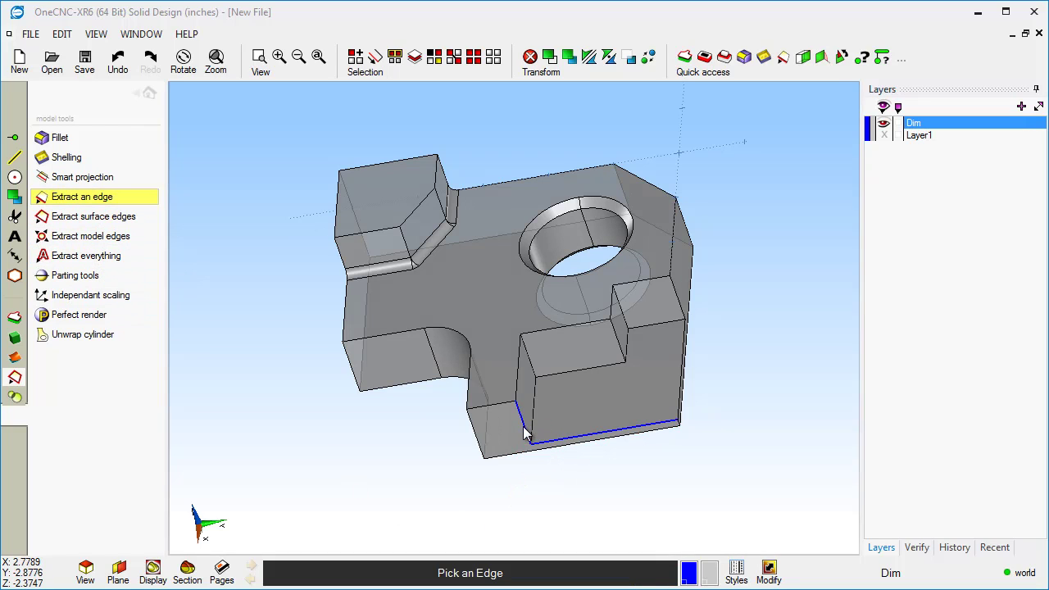
pyautogui.rightClick(631, 502)
# Draw a line from the extracted vertical edge's upper end to the floor edge's far end, closing a triangle.
pyautogui.scroll(3, 615, 497)
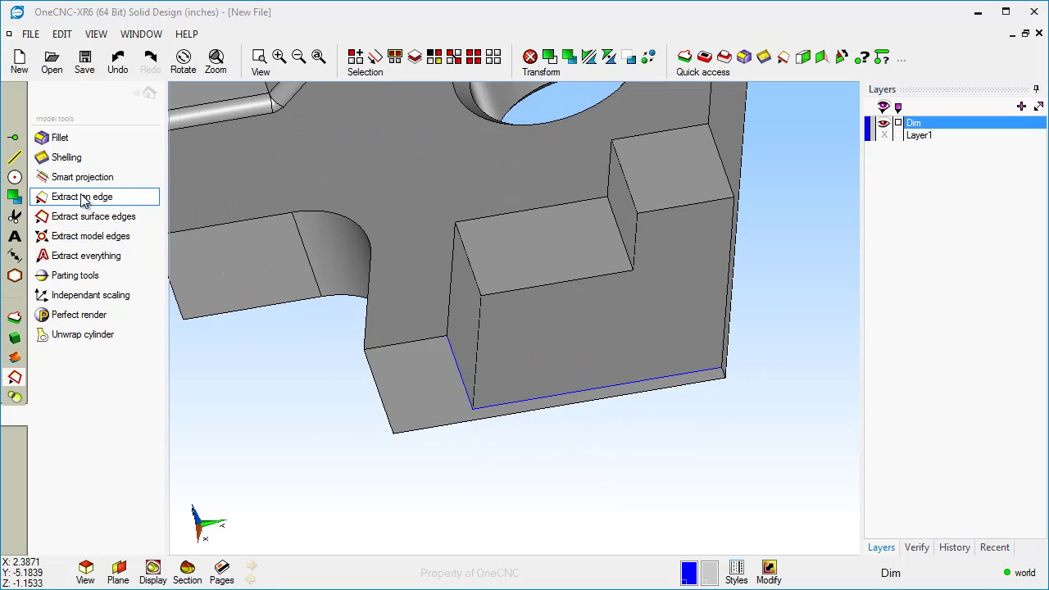
pyautogui.click(15, 157)
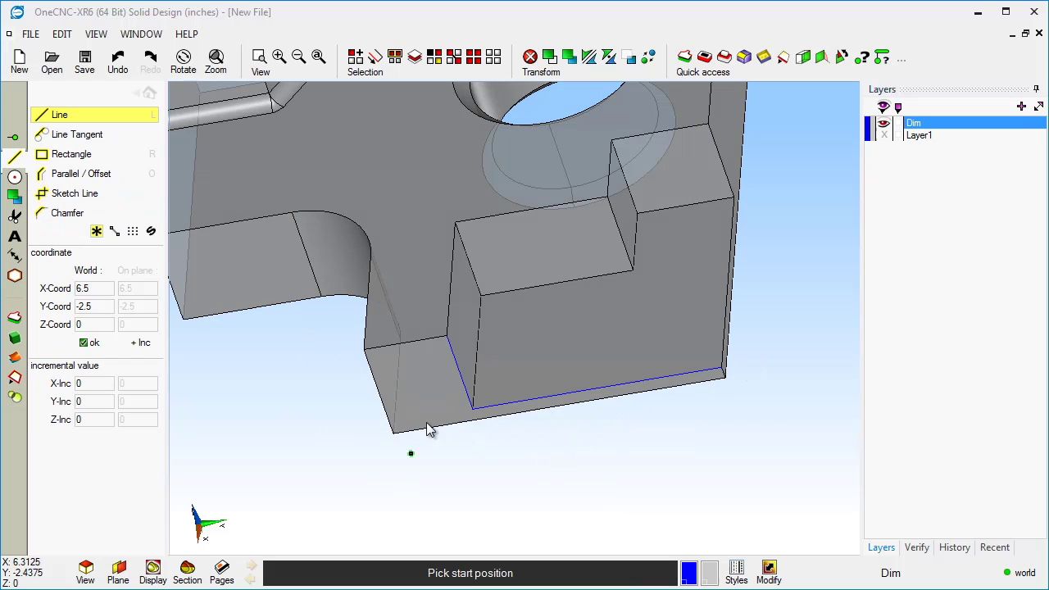
pyautogui.click(448, 339)
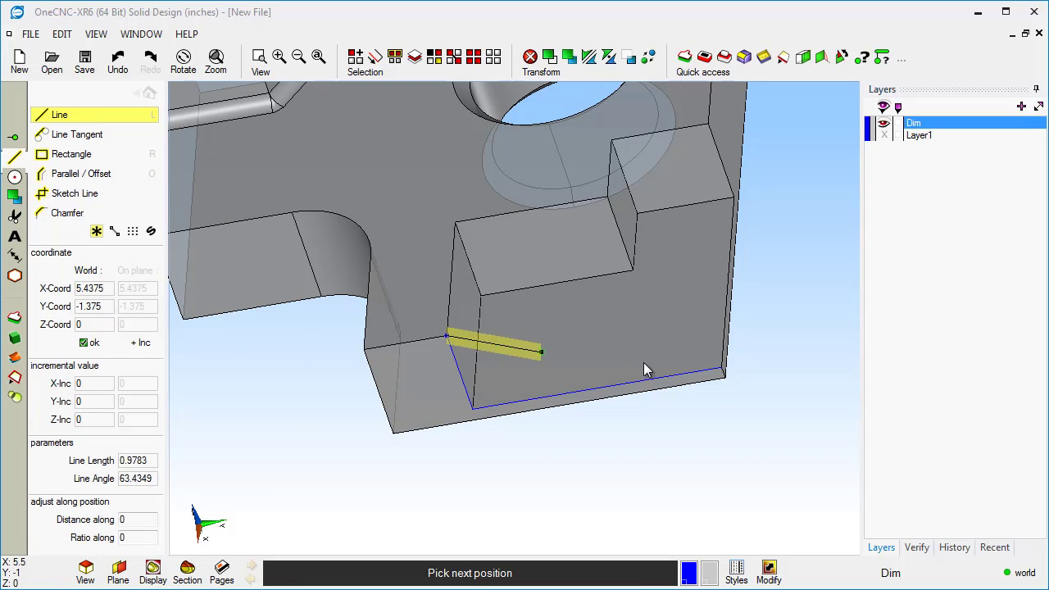
pyautogui.click(722, 371)
pyautogui.press('Escape')
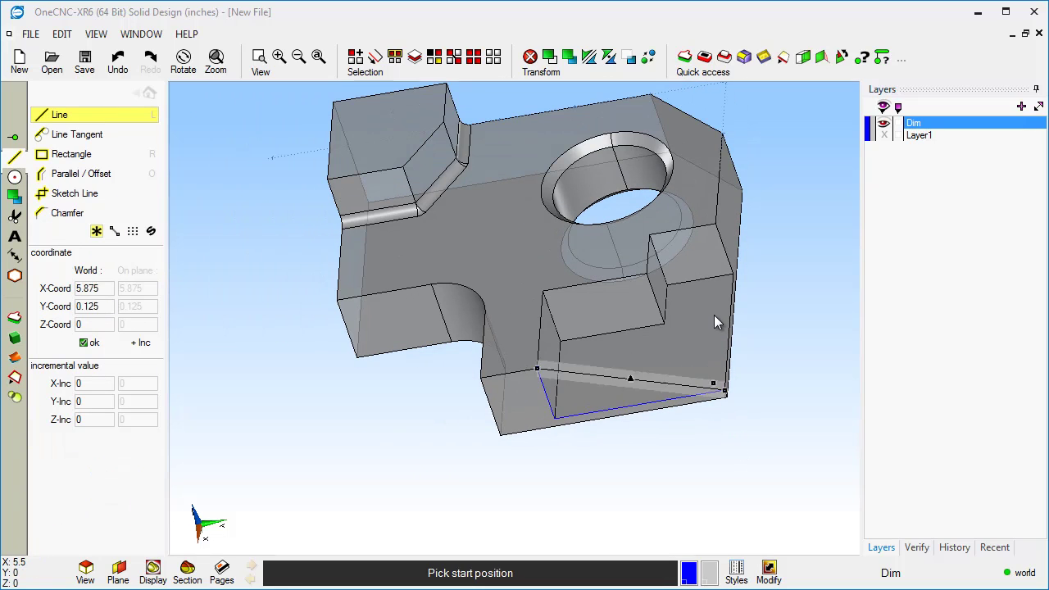
# Extrude the closed triangle as a solid wedge across the pocket floor, extending past the pocket's stepped inner wall.
pyautogui.moveTo(733, 312); pyautogui.dragTo(820, 417, button='middle')
pyautogui.press('Escape')
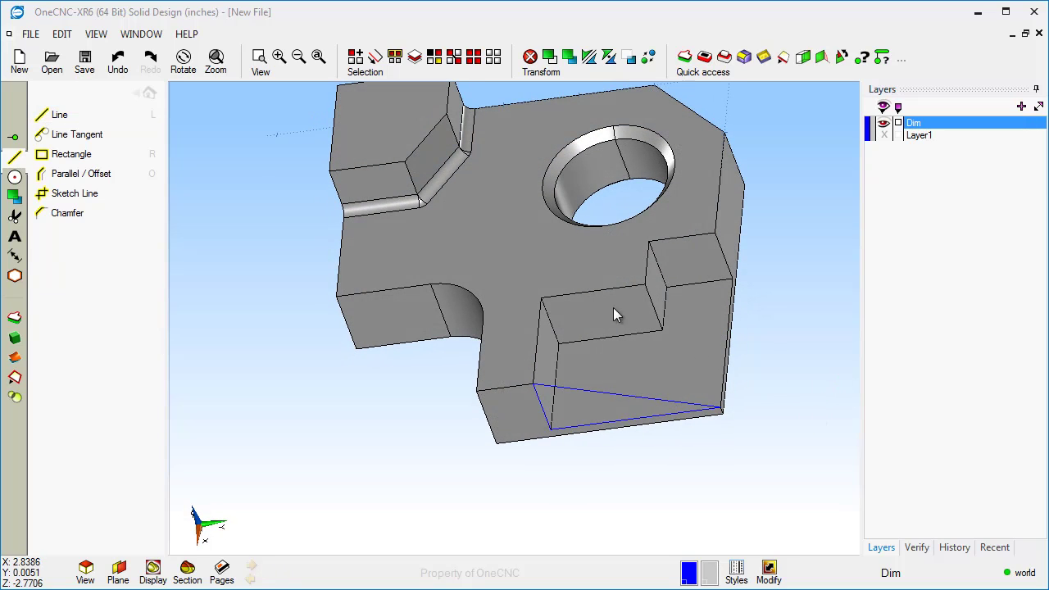
pyautogui.click(14, 317)
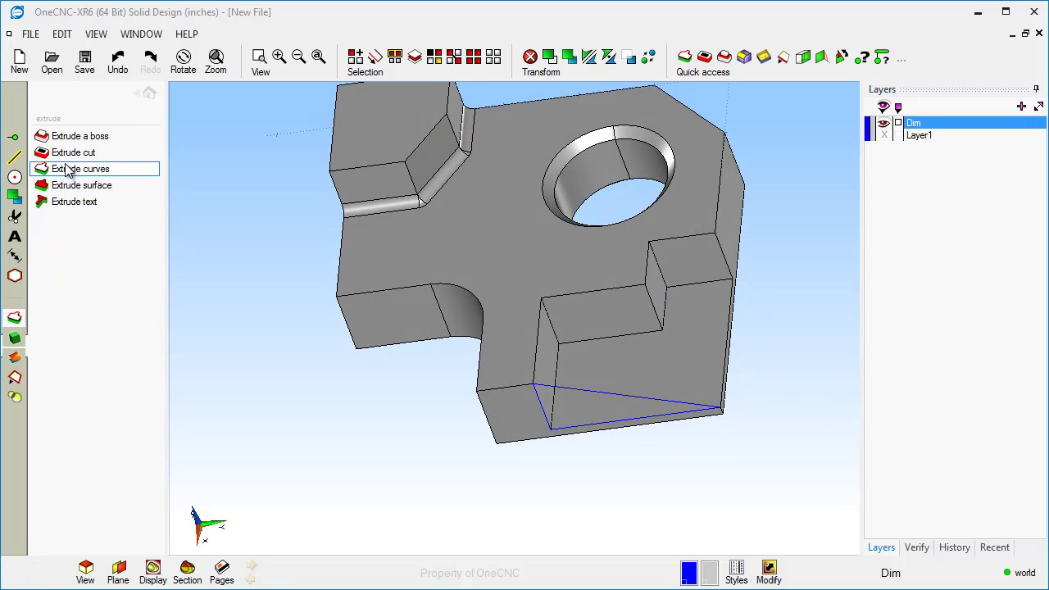
pyautogui.click(66, 168)
pyautogui.click(588, 391)
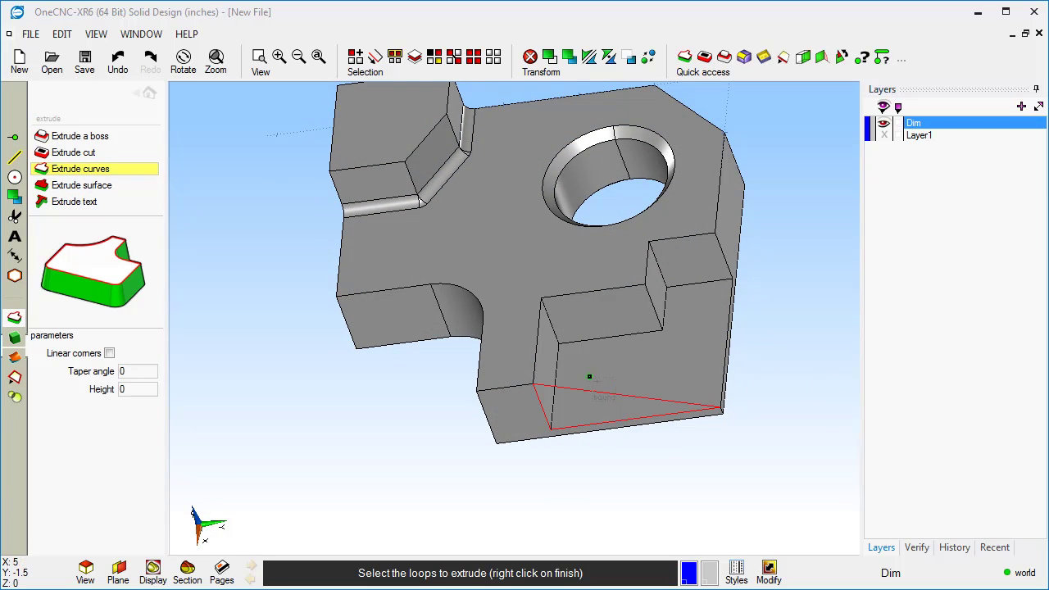
pyautogui.rightClick(614, 382)
pyautogui.moveTo(623, 348); pyautogui.dragTo(597, 430, button='middle')
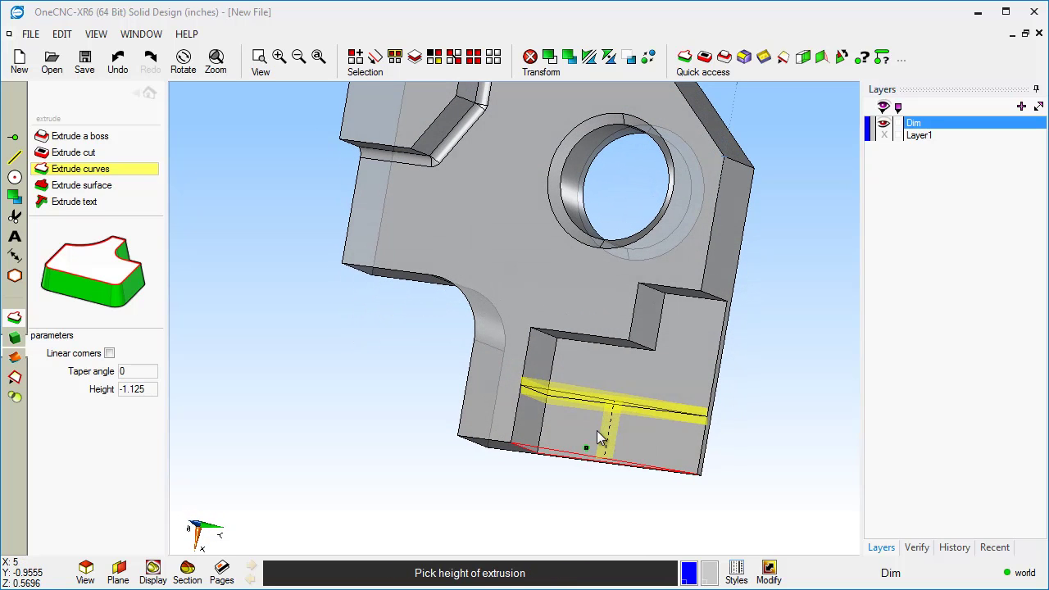
pyautogui.click(680, 281)
pyautogui.rightClick(766, 412)
pyautogui.moveTo(714, 457); pyautogui.dragTo(576, 431, button='middle')
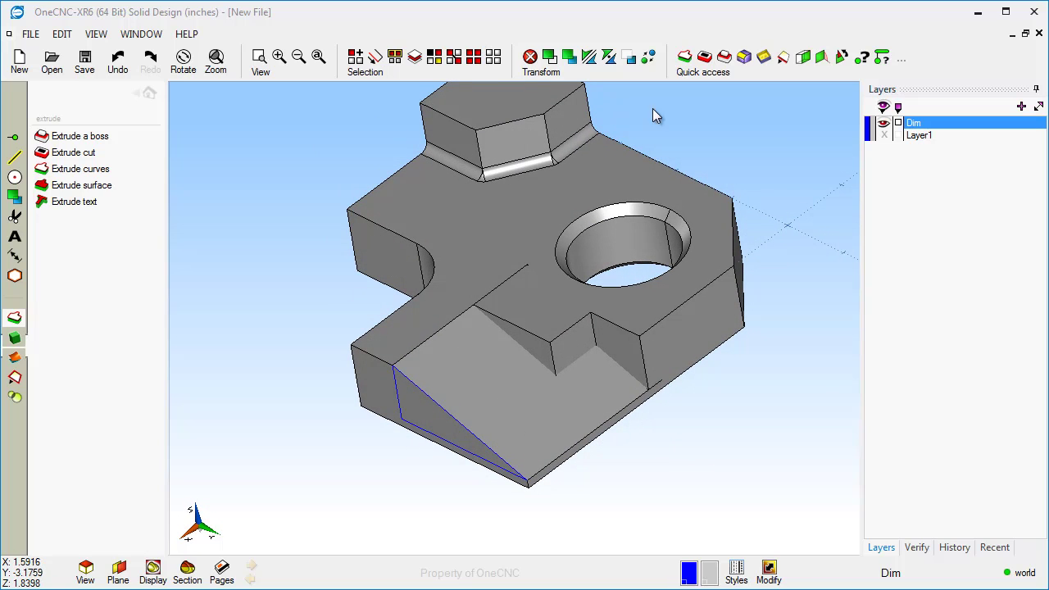
# Select all blue curves by colour and delete the triangle's construction lines.
pyautogui.click(472, 444)
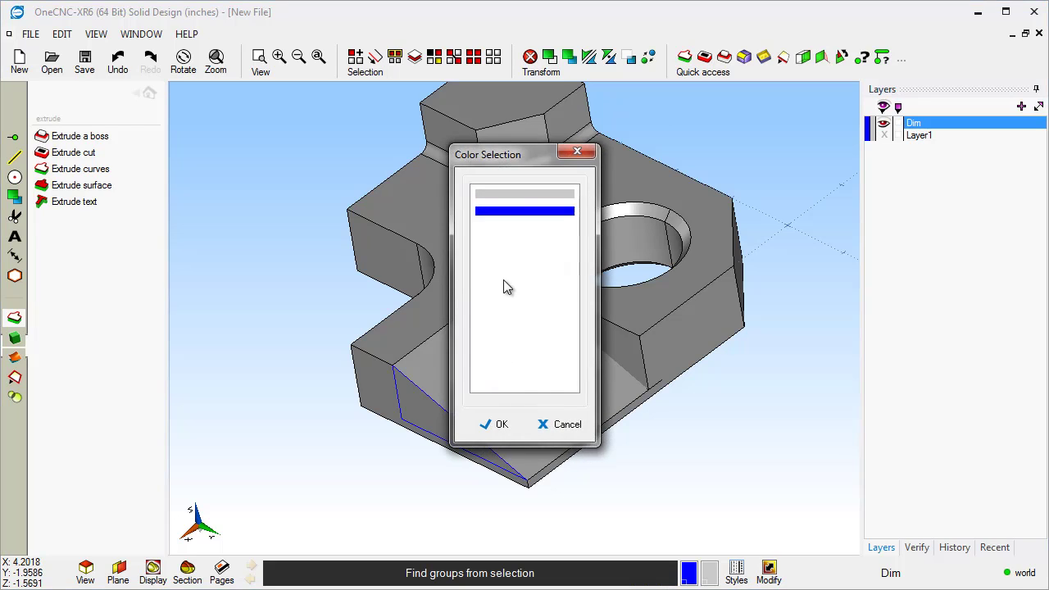
pyautogui.moveTo(515, 165); pyautogui.dragTo(240, 104)
pyautogui.click(241, 157)
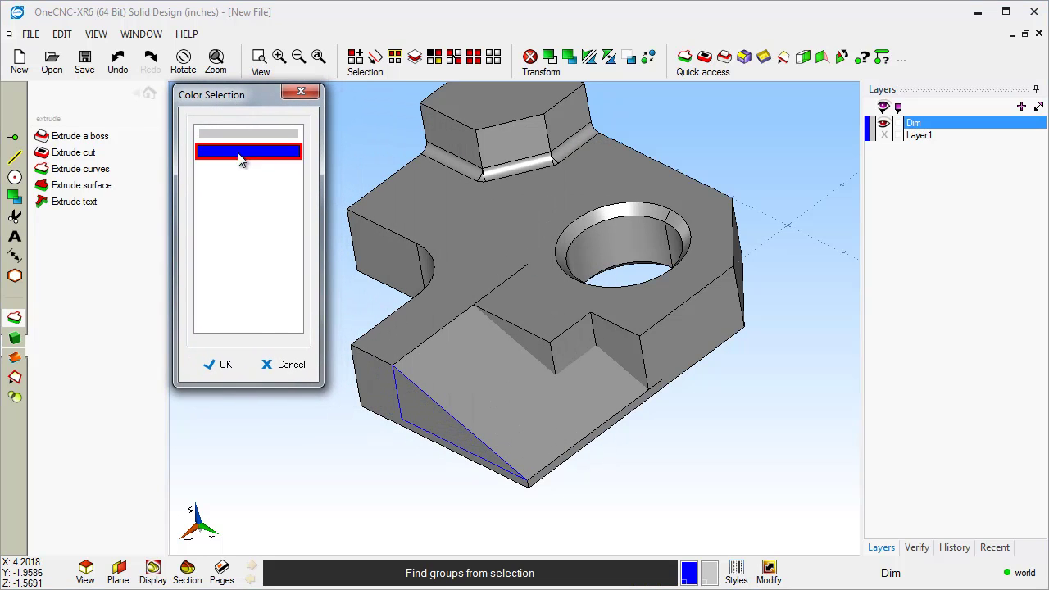
pyautogui.click(223, 366)
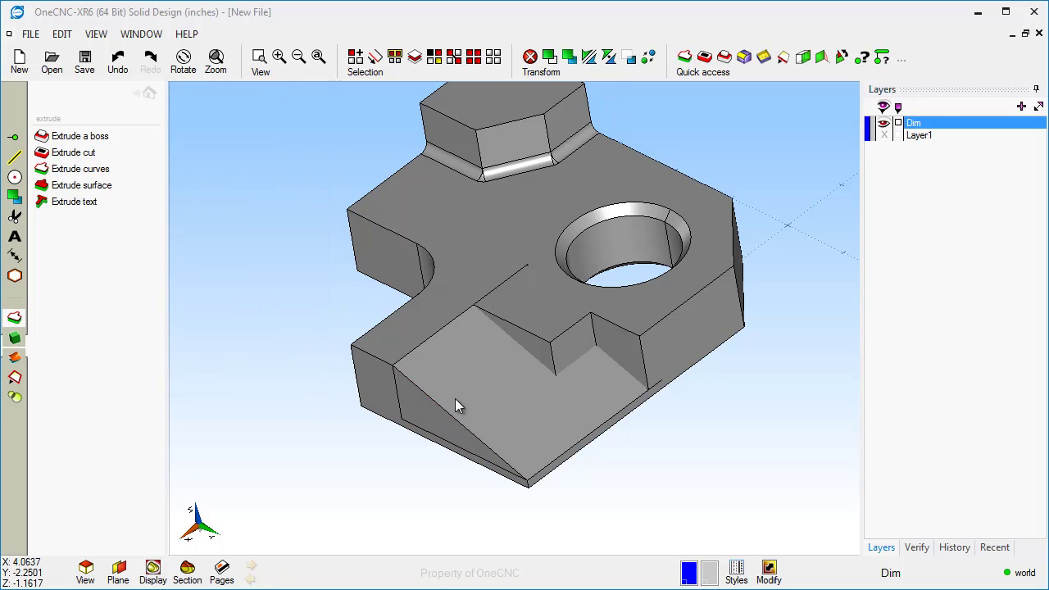
pyautogui.click(536, 300)
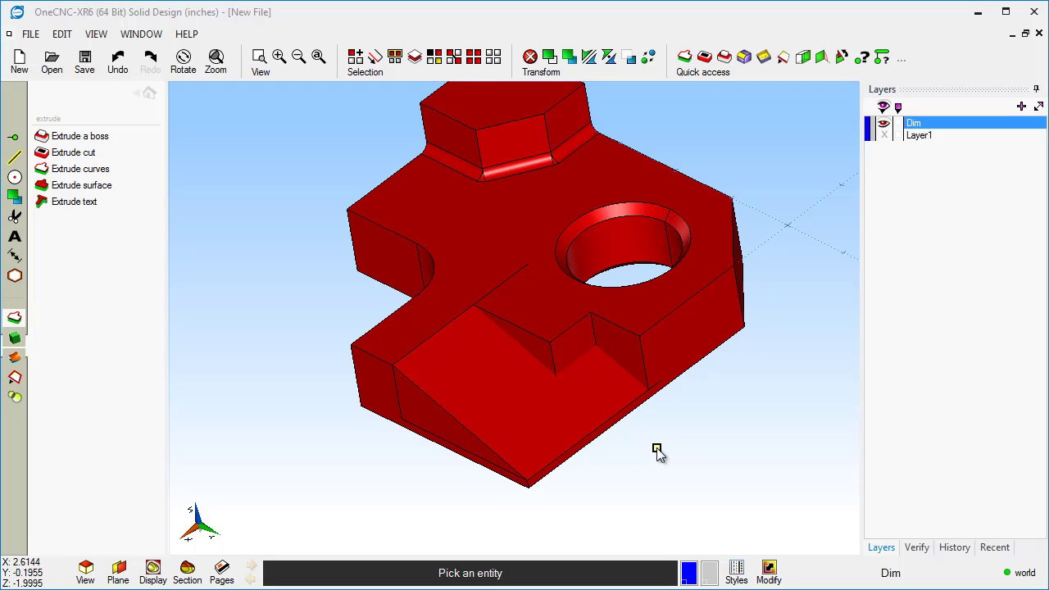
pyautogui.press('Escape')
pyautogui.moveTo(572, 405)
pyautogui.mouseDown(button='middle')
pyautogui.moveTo(604, 333)
pyautogui.moveTo(557, 406)
pyautogui.mouseUp(button='middle')
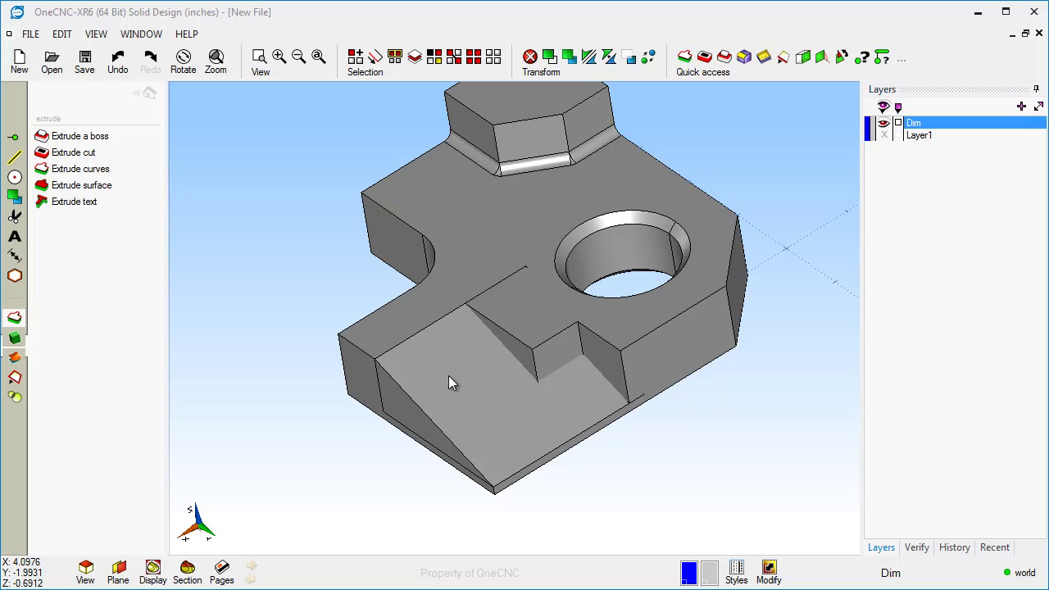
# Union the wedge with the plate body into a single solid.
pyautogui.press('Return')
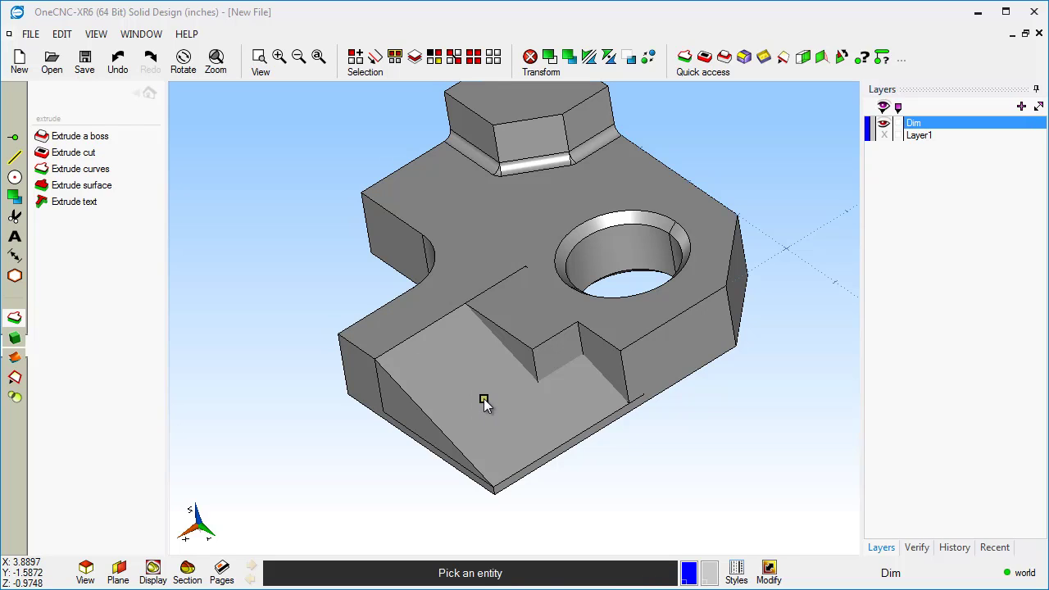
pyautogui.click(452, 288)
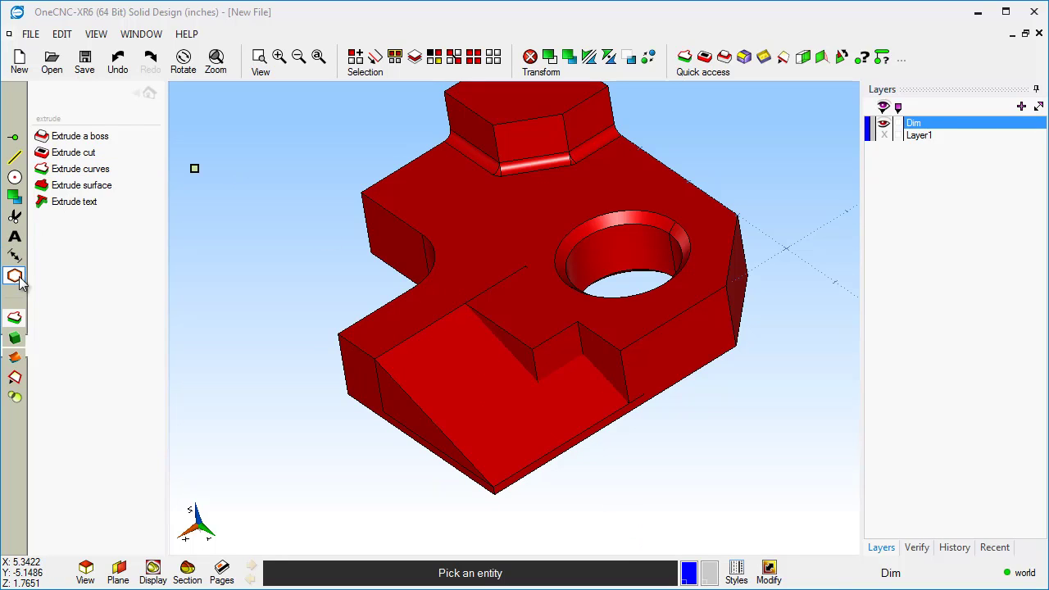
pyautogui.click(15, 397)
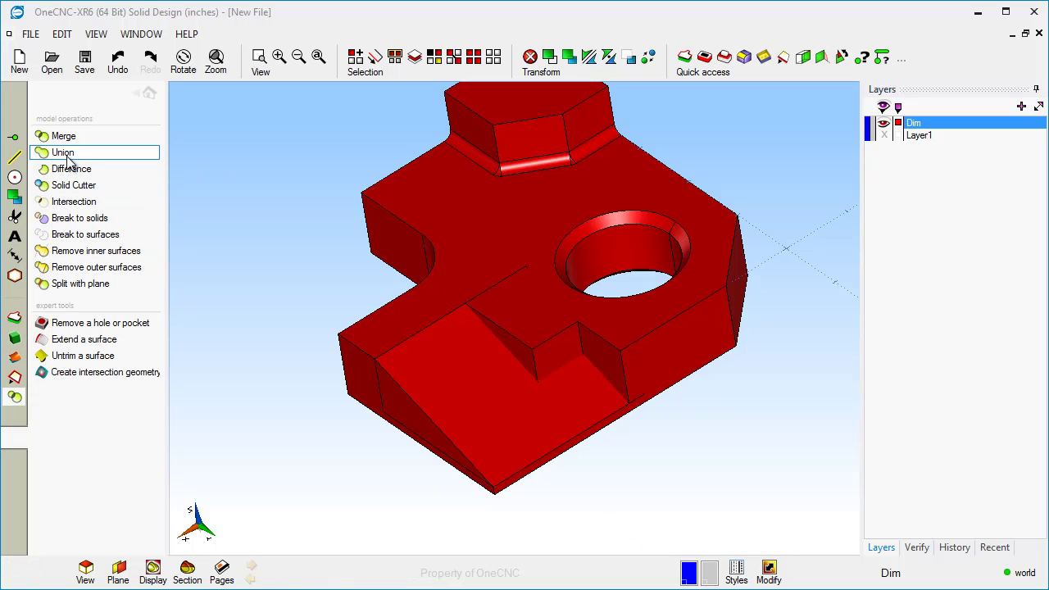
pyautogui.click(241, 255)
pyautogui.moveTo(284, 317); pyautogui.dragTo(480, 297, button='middle')
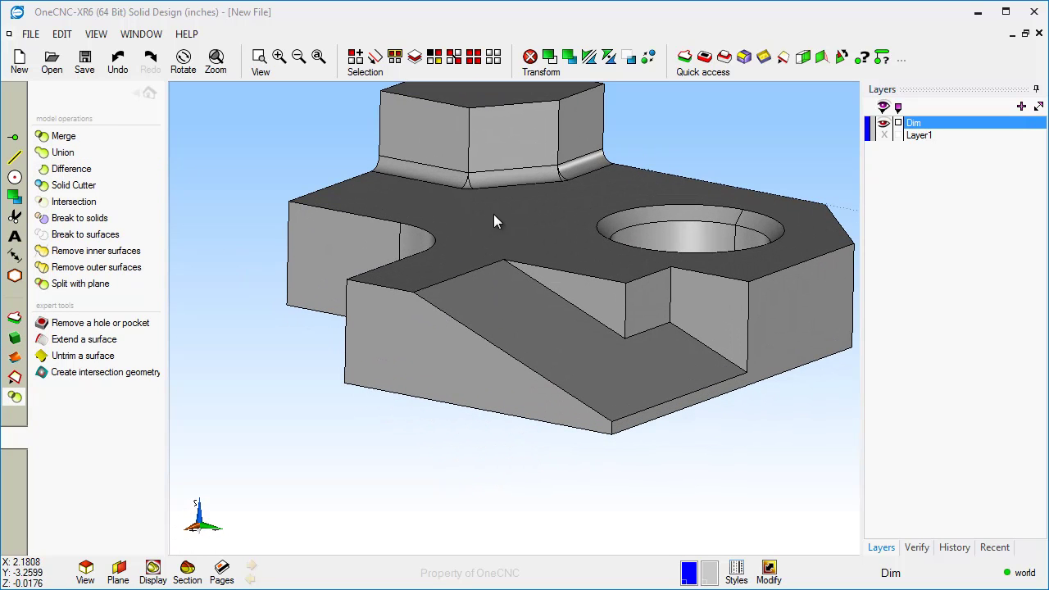
pyautogui.moveTo(621, 331); pyautogui.dragTo(597, 377, button='middle')
pyautogui.scroll(-1, 597, 379)
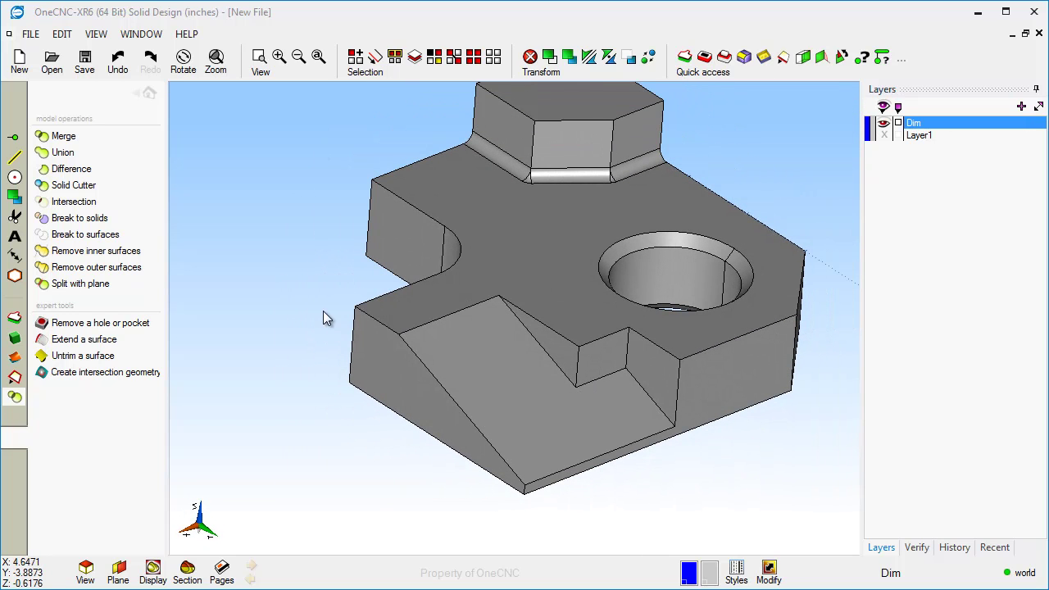
# Apply a standard fillet of radius .06 to the three edges where the sloped face meets the pocket's stepped walls.
pyautogui.click(15, 377)
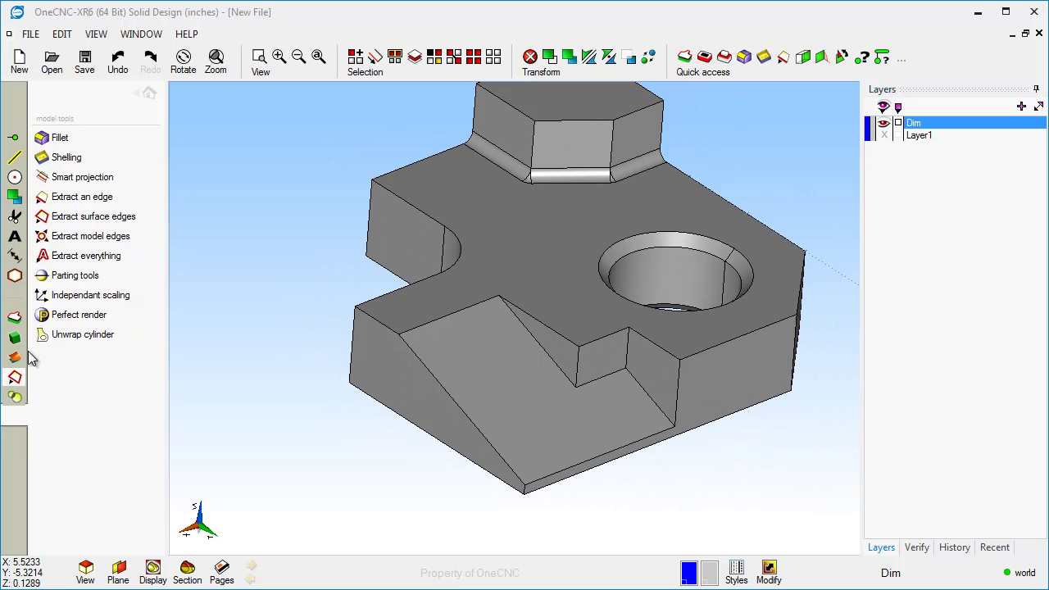
pyautogui.click(66, 137)
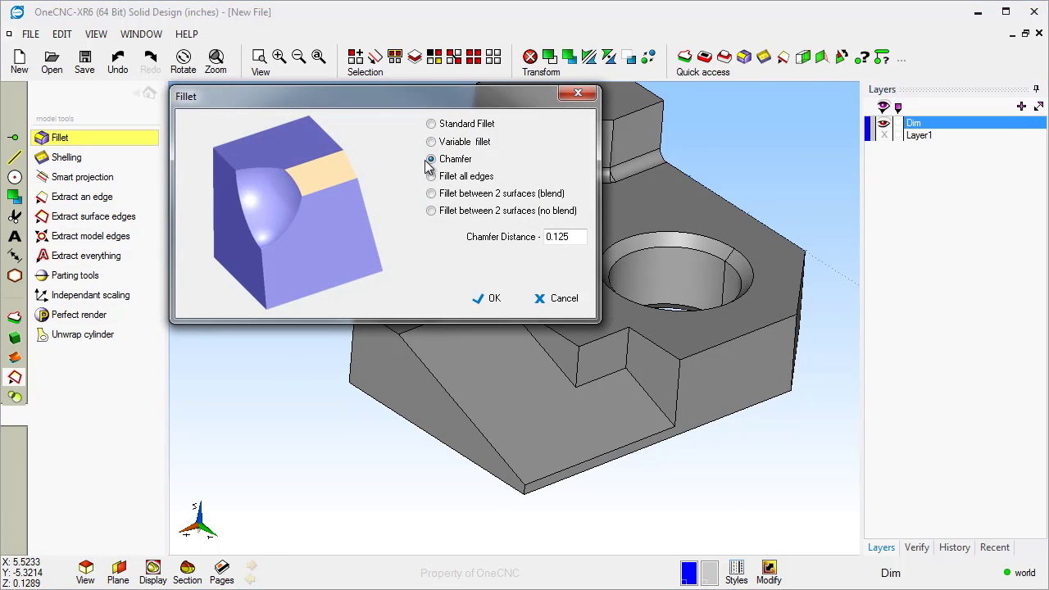
pyautogui.click(432, 124)
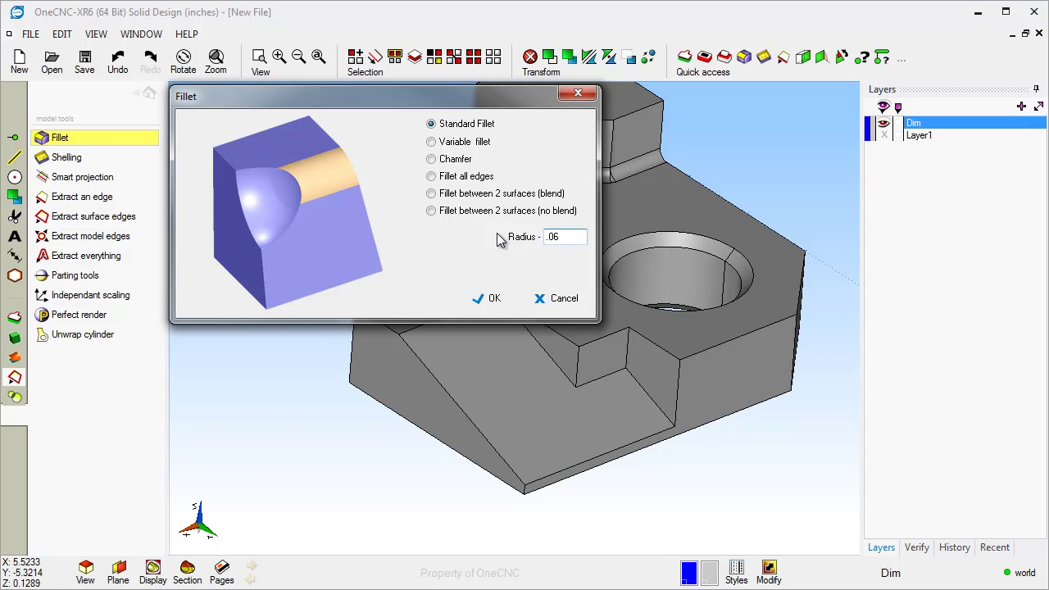
pyautogui.click(497, 300)
pyautogui.click(531, 340)
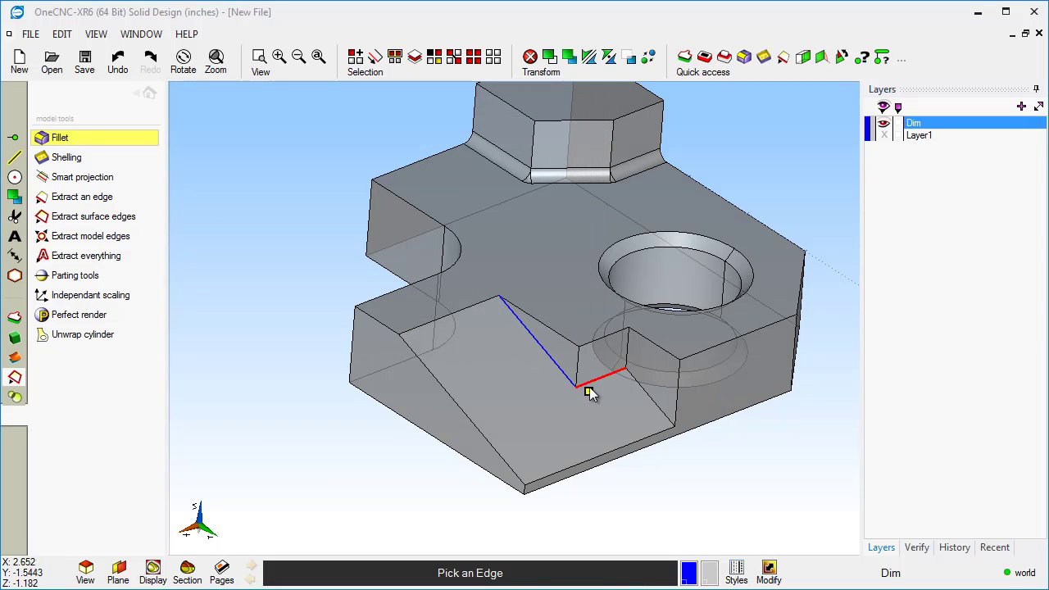
pyautogui.click(586, 383)
pyautogui.click(641, 400)
pyautogui.rightClick(698, 485)
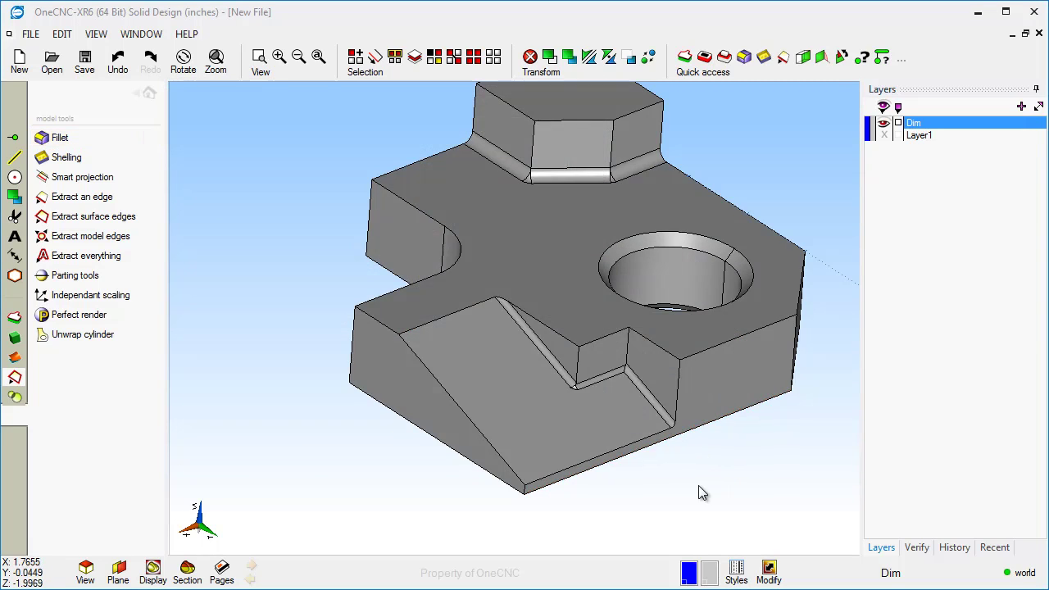
pyautogui.scroll(3, 518, 443)
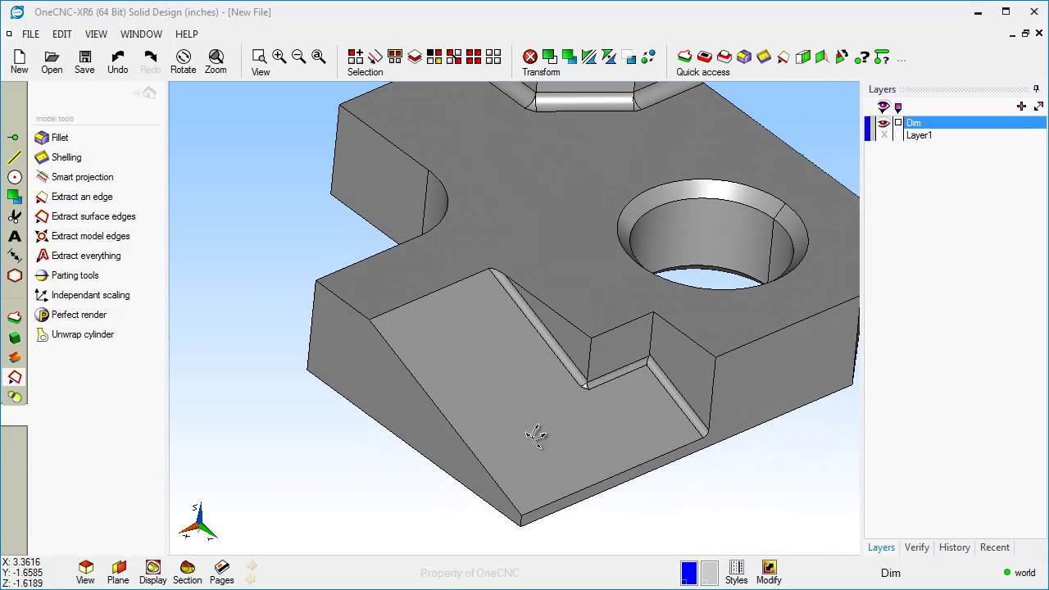
pyautogui.scroll(2, 533, 437)
pyautogui.scroll(-4, 549, 410)
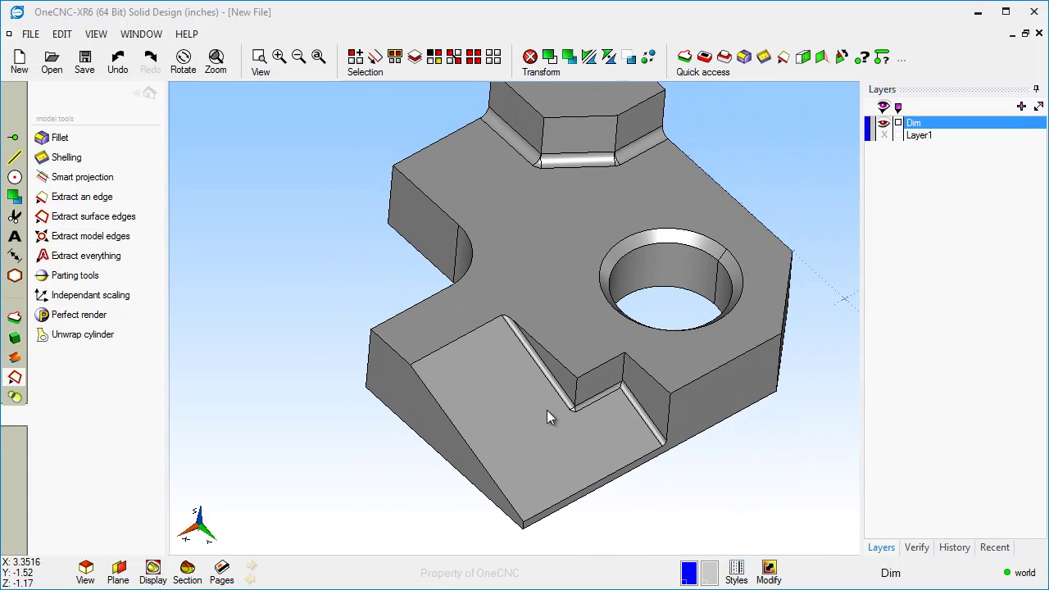
pyautogui.click(150, 93)
pyautogui.moveTo(610, 375); pyautogui.dragTo(650, 418, button='middle')
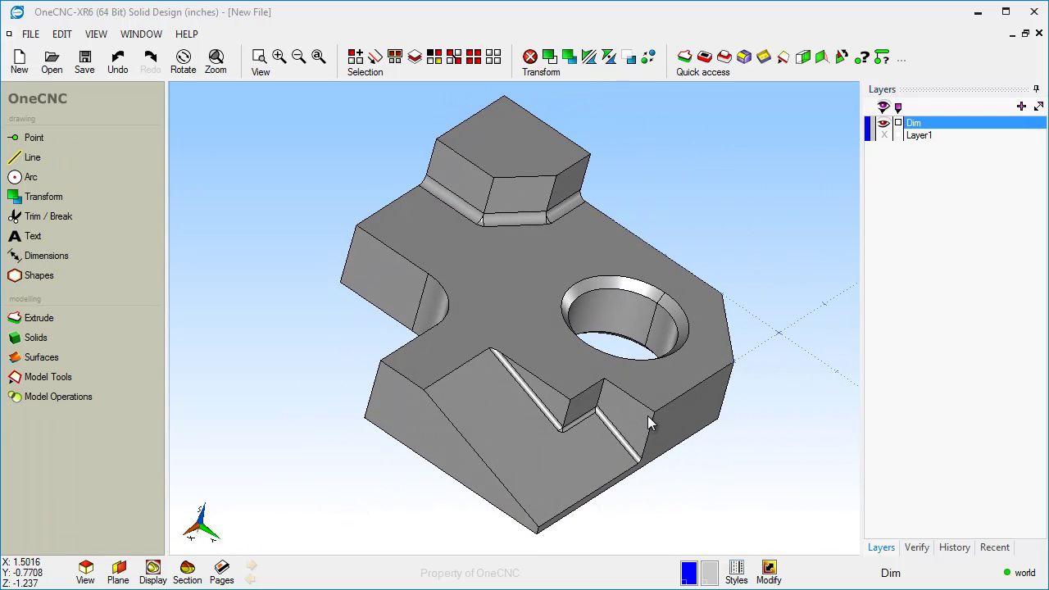